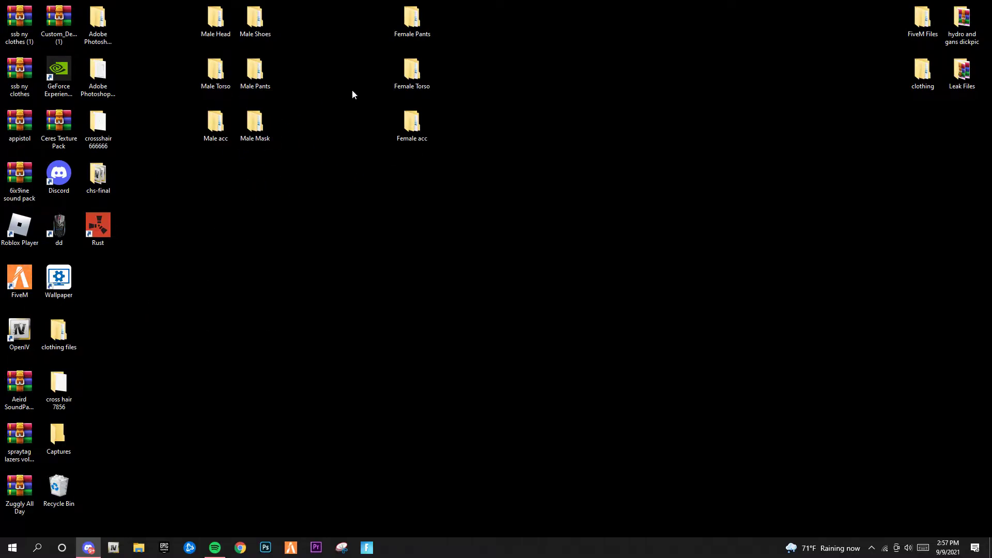
Bring up Discord and reposition its window on screen
left_click_drag(313, 201, 247, 119)
left_click(281, 270)
left_click(89, 547)
left_click_drag(303, 70, 448, 34)
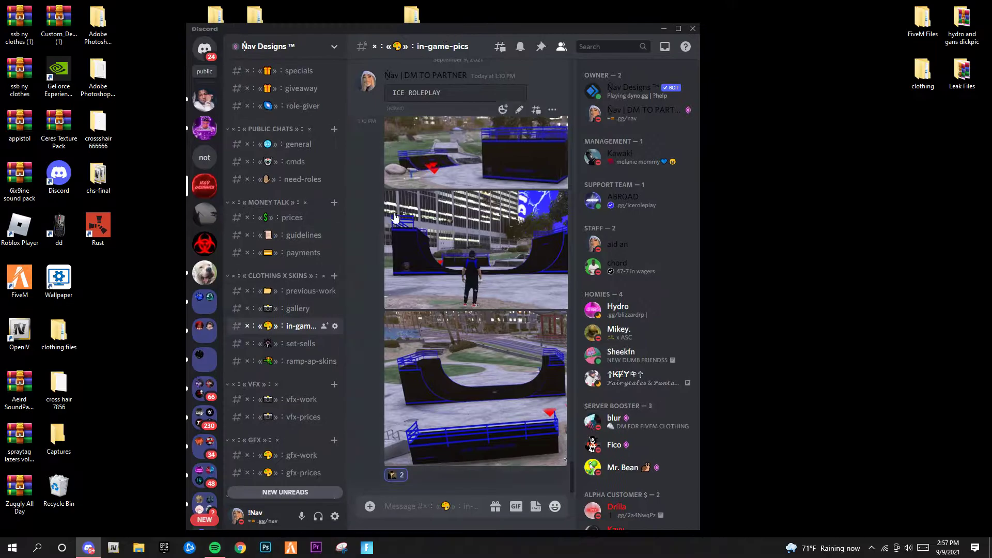
scroll(310, 360, "down", 3)
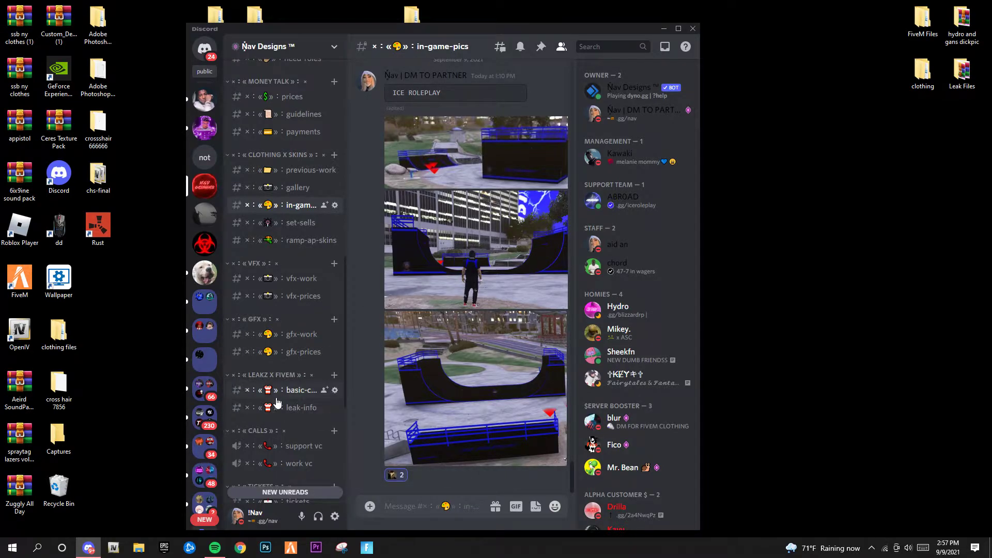
Join the leaks server from the invite posted in leak-info
left_click(313, 407)
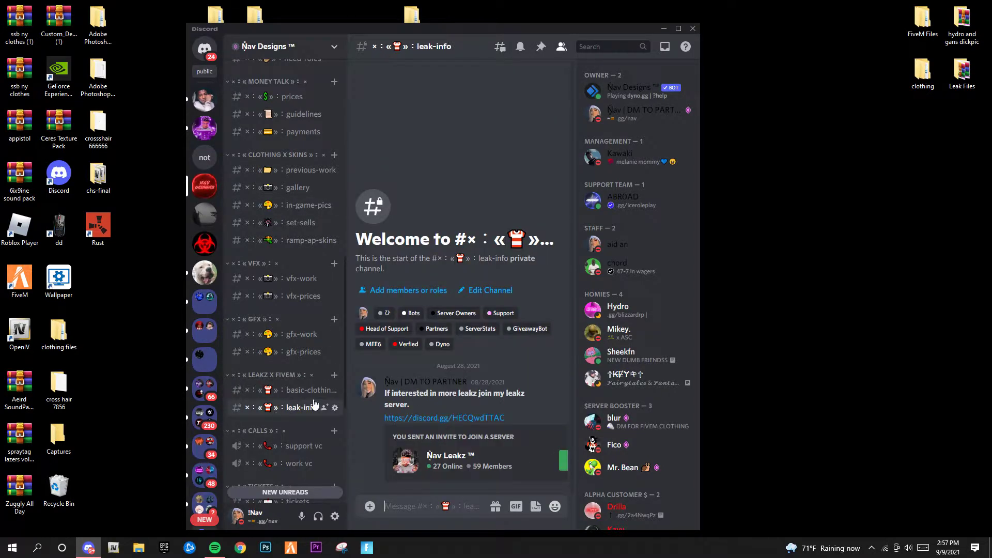
left_click(567, 459)
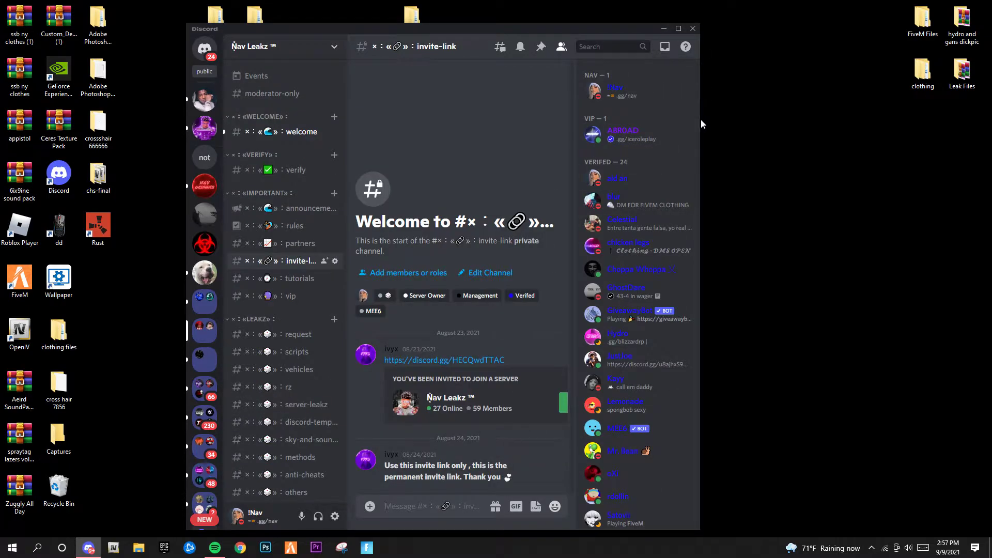
left_click_drag(700, 151, 796, 153)
scroll(252, 318, "down", 5)
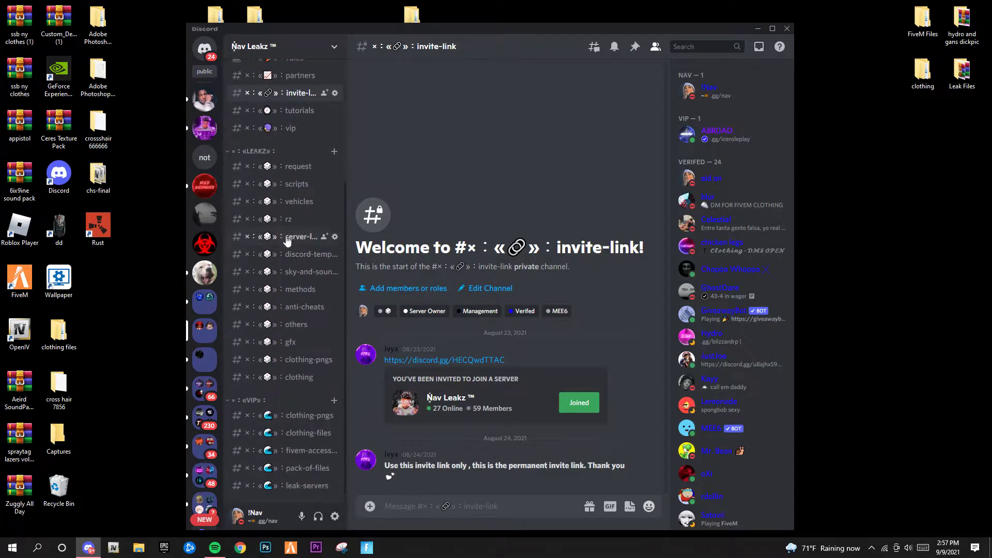
scroll(279, 289, "up", 5)
Open the verify channel, then the clothing channel with the Tutorial.rar Drive link
left_click(295, 170)
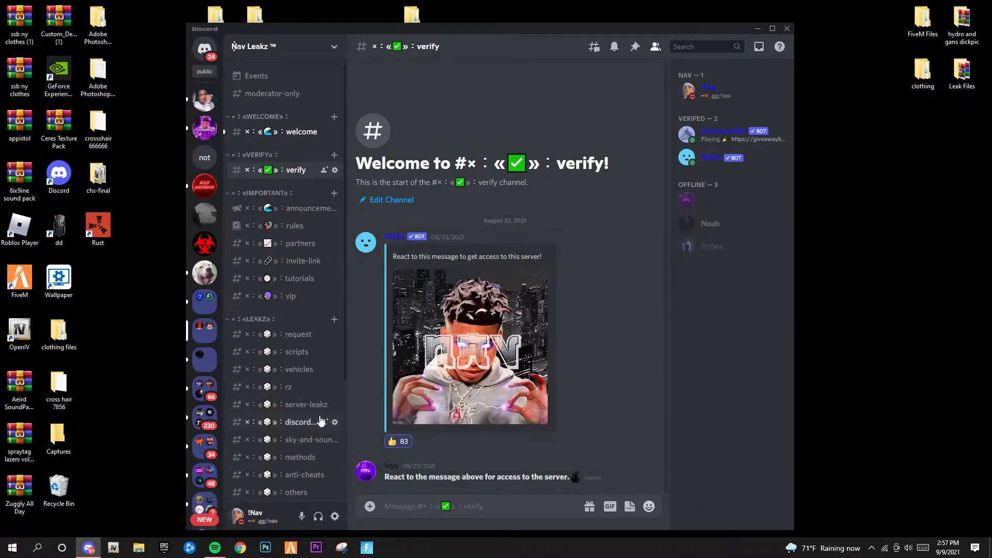
scroll(279, 361, "down", 5)
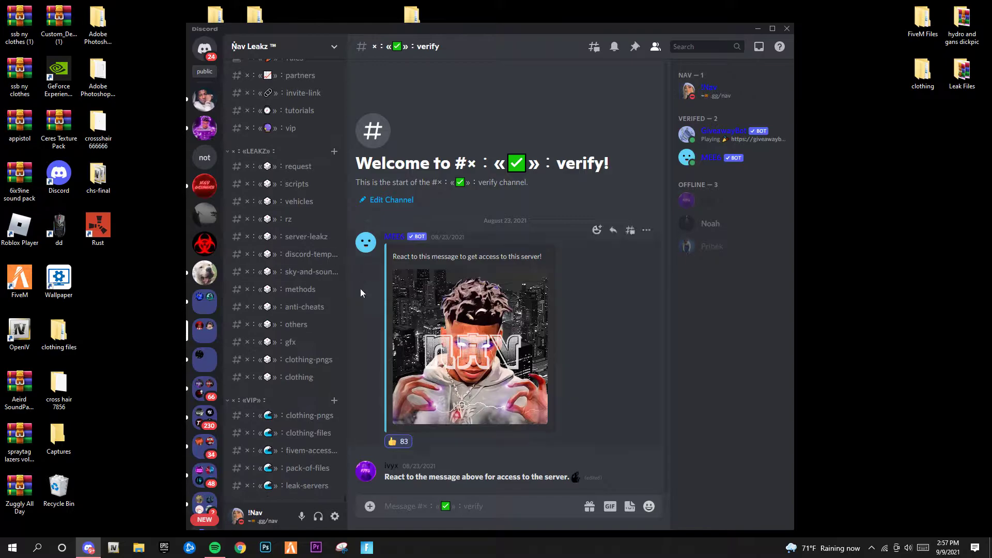
left_click(278, 381)
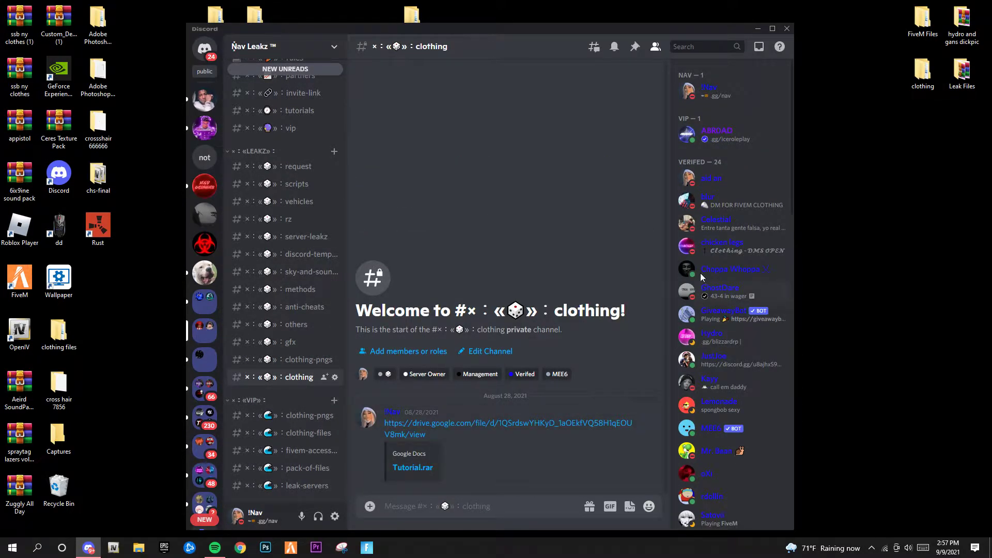
scroll(700, 316, "down", 5)
scroll(719, 281, "up", 5)
Open the shared Tutorial.rar Drive link and dismiss the access error
left_click_drag(382, 29, 367, 10)
left_click(418, 401)
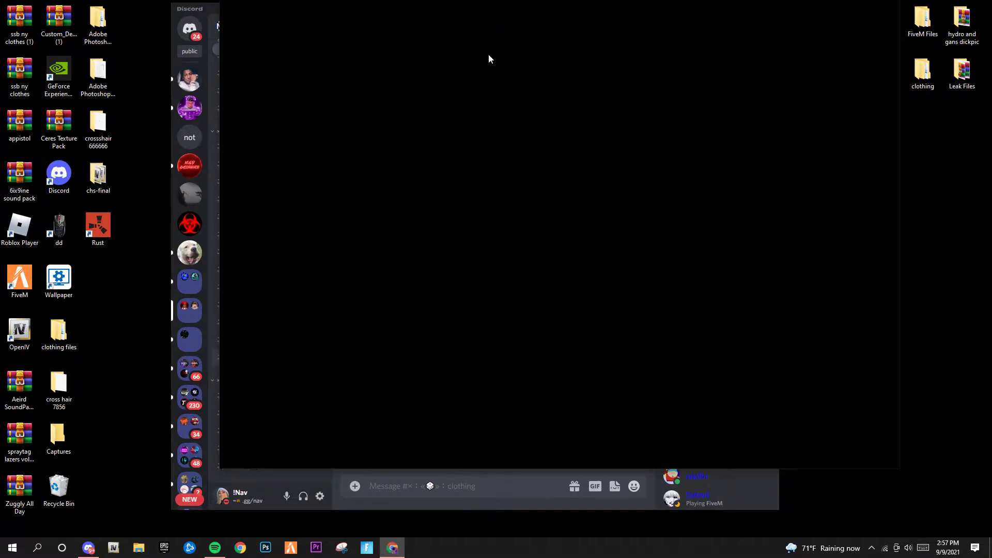
left_click_drag(443, 8, 507, 34)
left_click_drag(685, 7, 0, 21)
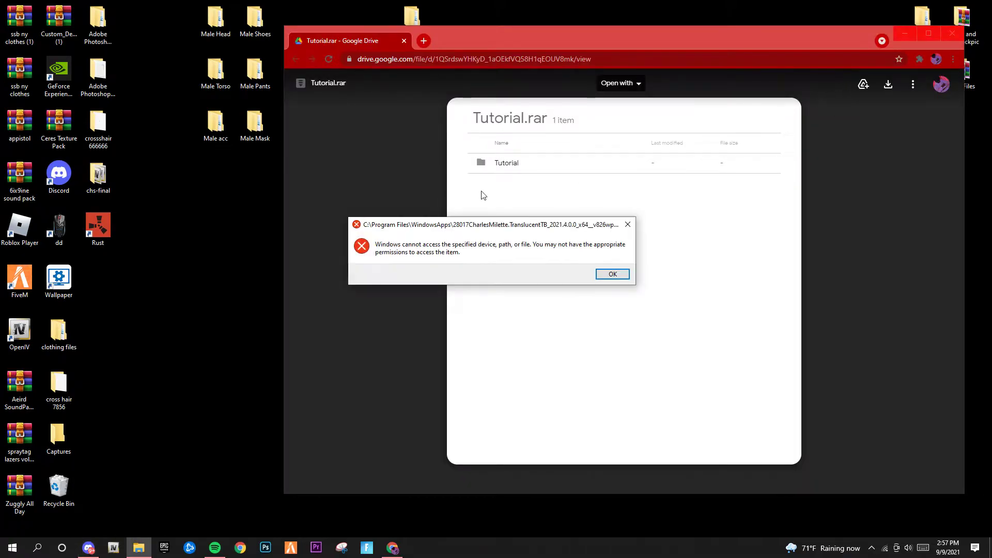
left_click(612, 278)
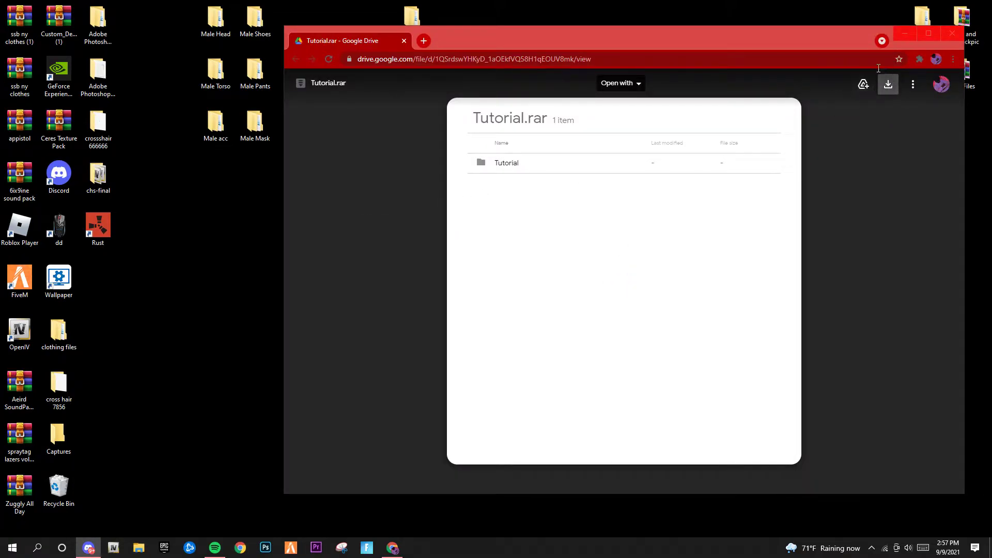
left_click_drag(536, 33, 398, 20)
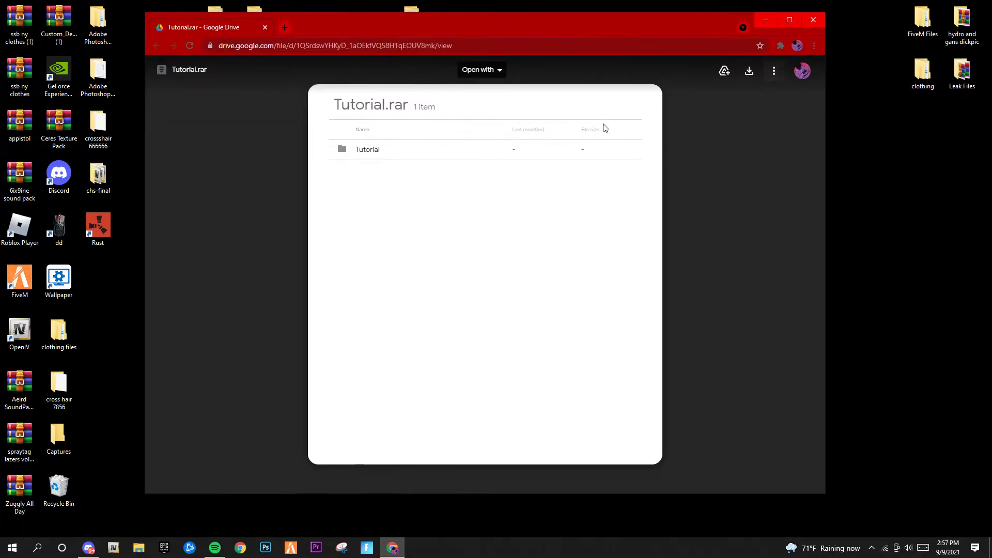
Download Tutorial.rar, proceeding past the virus-scan warning
left_click(749, 72)
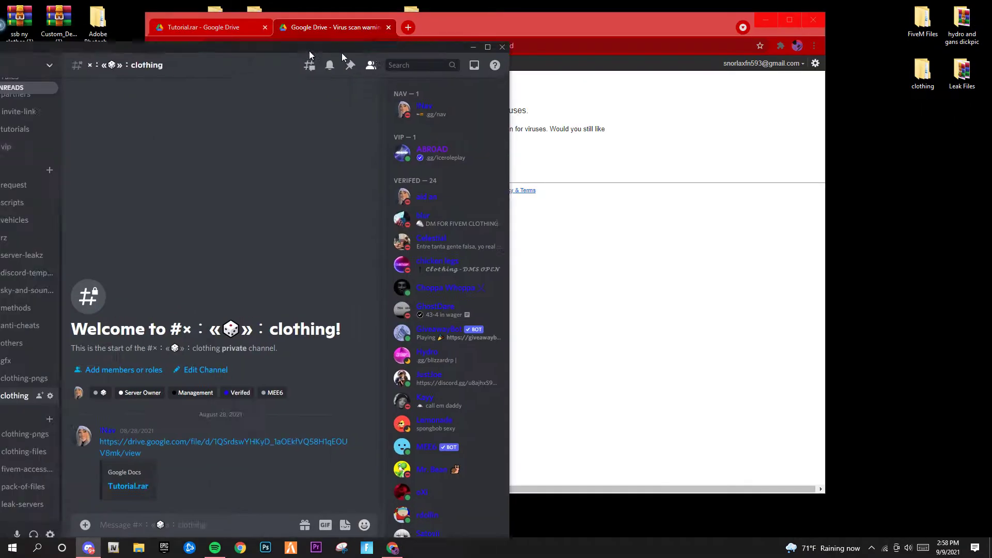
left_click_drag(342, 53, 540, 26)
left_click(687, 24)
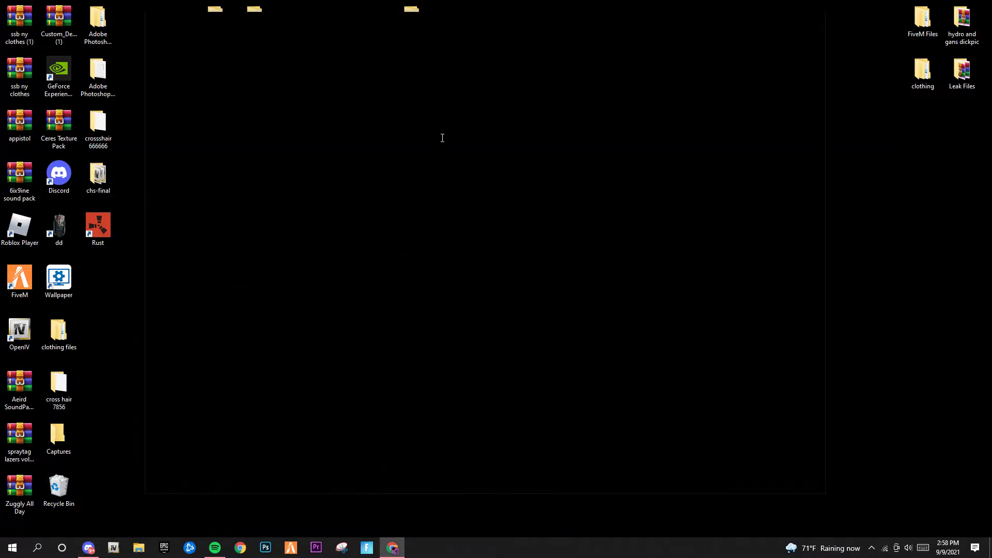
left_click(411, 163)
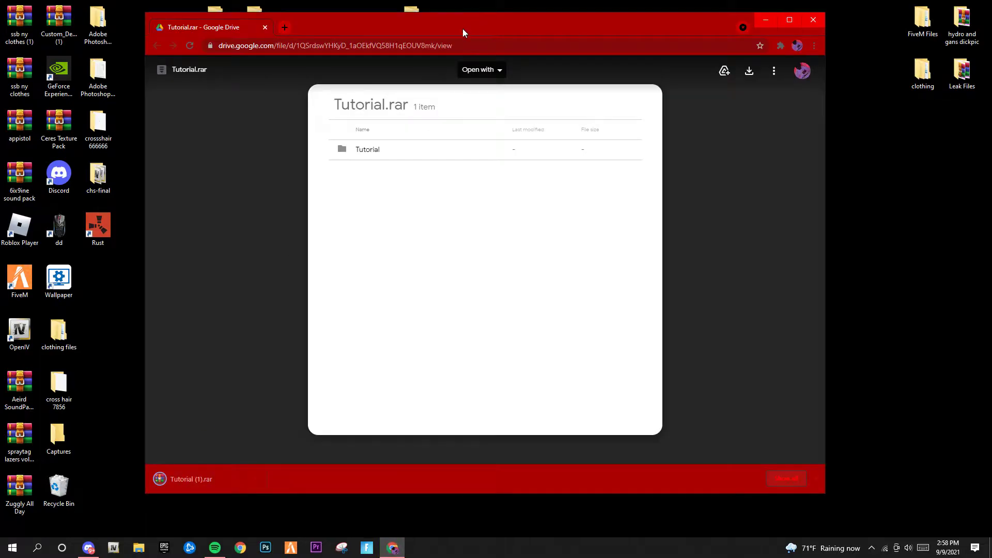
Drag the downloaded archive onto the desktop as Tutorial (1)
left_click_drag(463, 28, 566, 24)
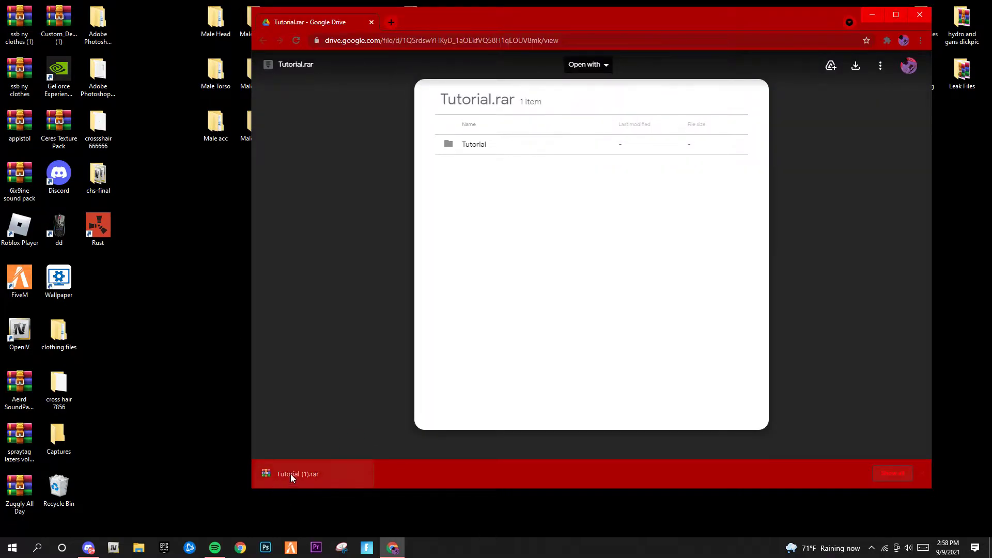
left_click_drag(290, 473, 185, 388)
left_click_drag(115, 286, 118, 288)
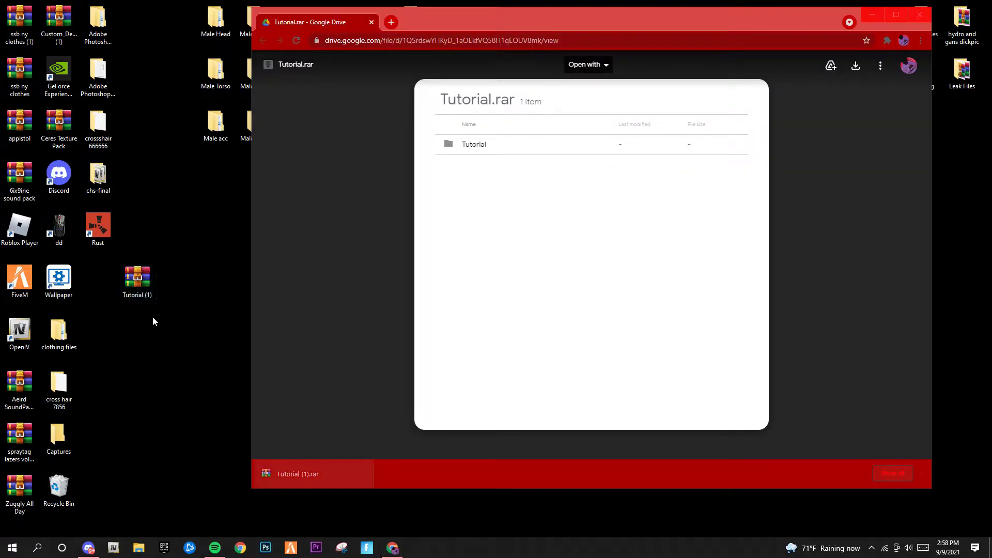
Rename the Tutorial (1) archive to 'clothing vid' and place it beside Female acc
left_click(872, 14)
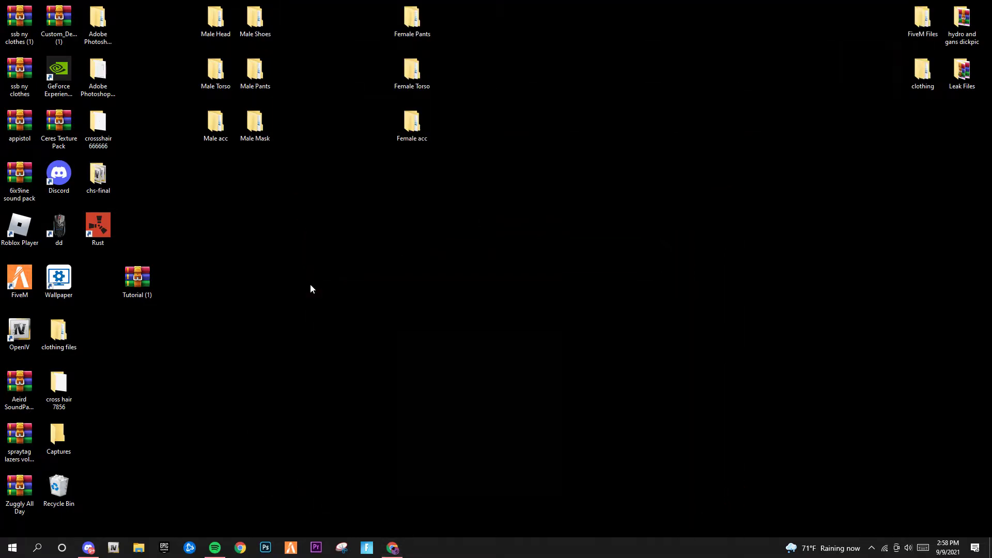
left_click_drag(140, 283, 416, 283)
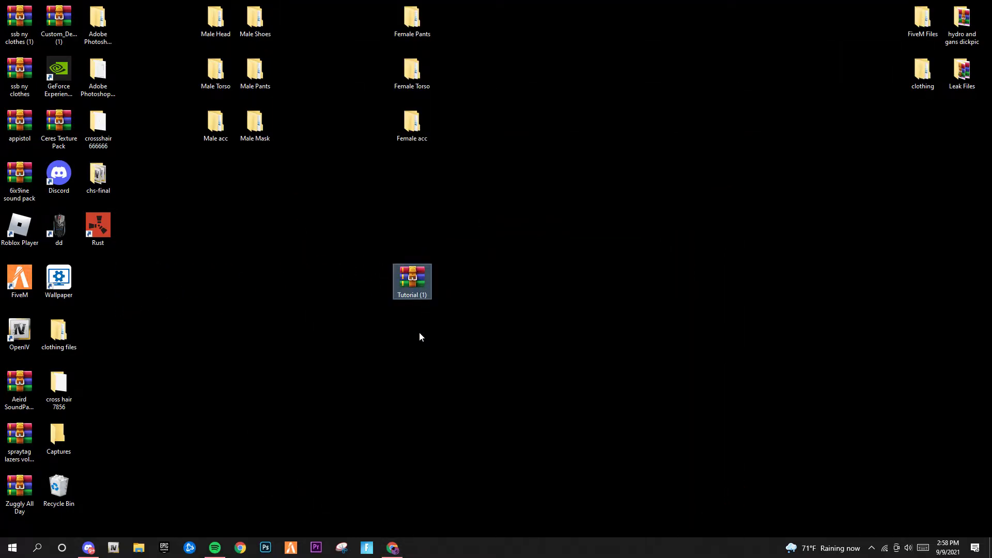
right_click(401, 280)
left_click(432, 473)
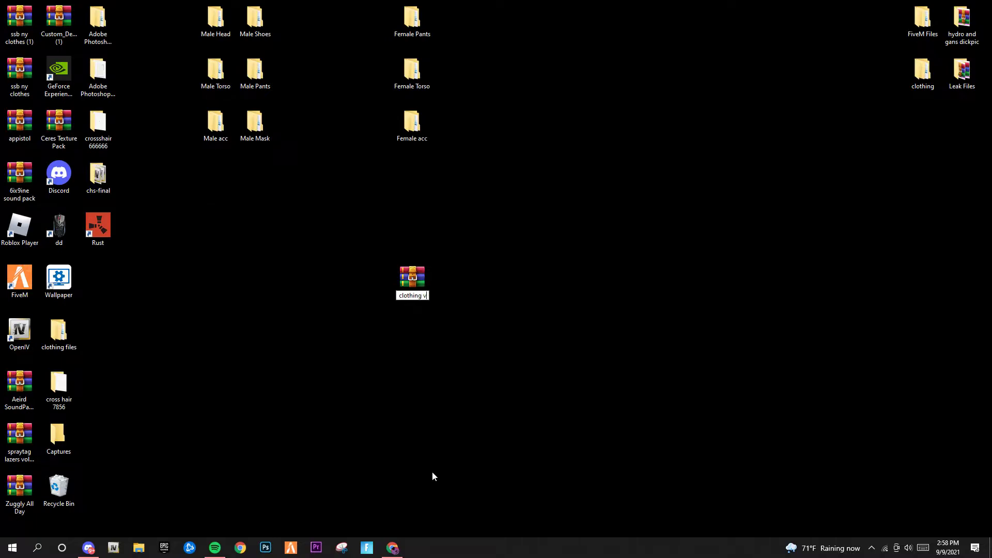
key("Return")
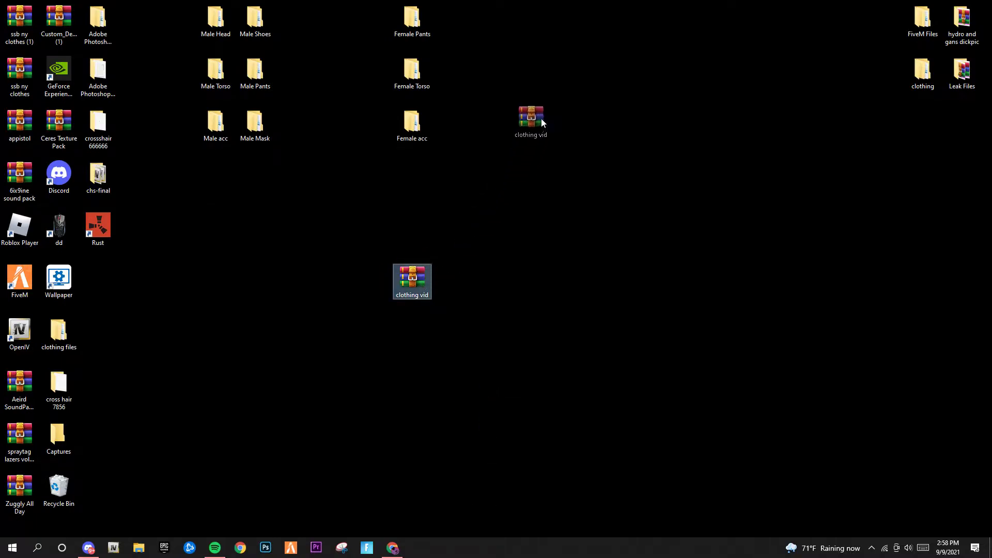
left_click_drag(539, 124, 539, 125)
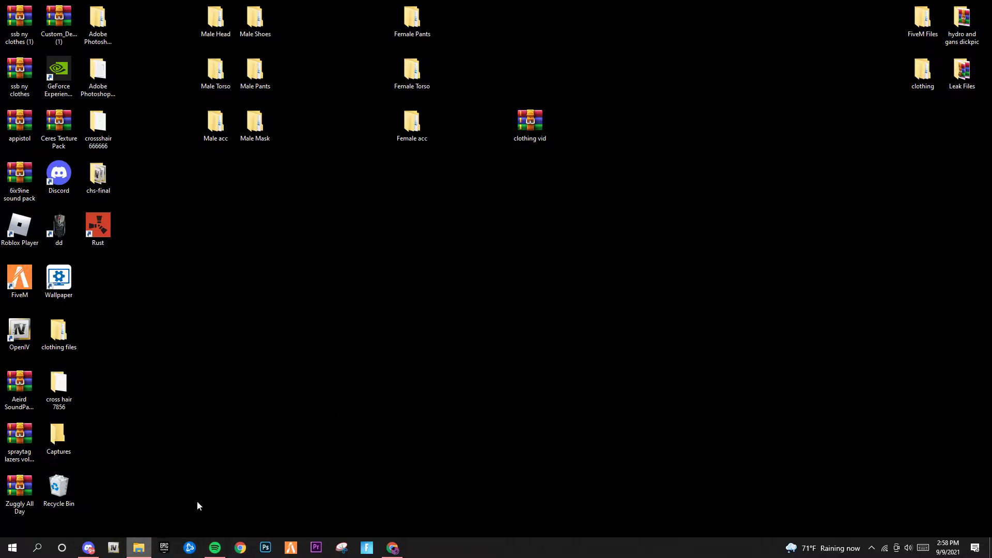
Open File Explorer and resize and reposition its window
left_click(139, 548)
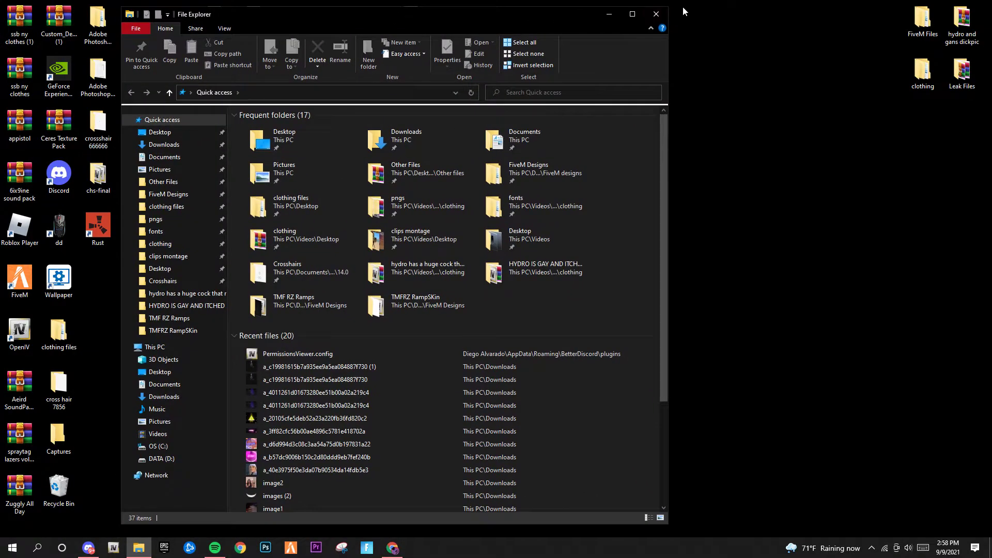
left_click(670, 7)
left_click_drag(667, 4, 601, 35)
left_click_drag(463, 36, 575, 10)
left_click(646, 22)
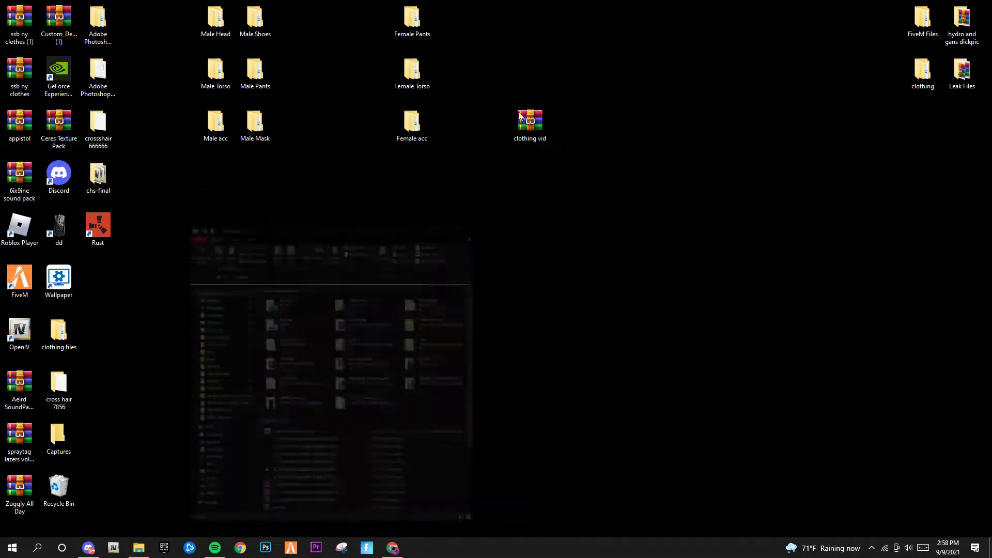
left_click(148, 544)
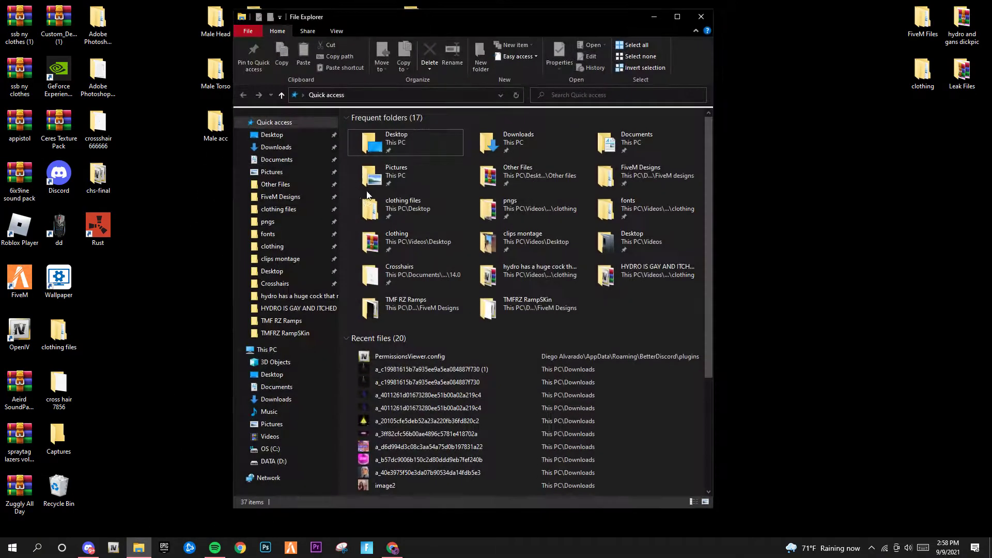
Navigate into the clothing folder under clothing files
left_click(274, 209)
left_click(269, 233)
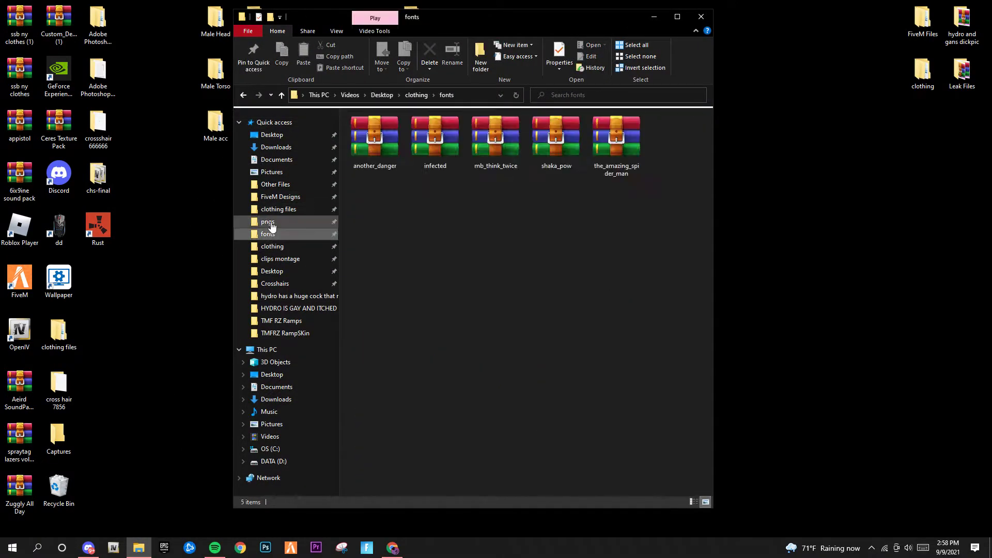
left_click(274, 208)
left_click(268, 247)
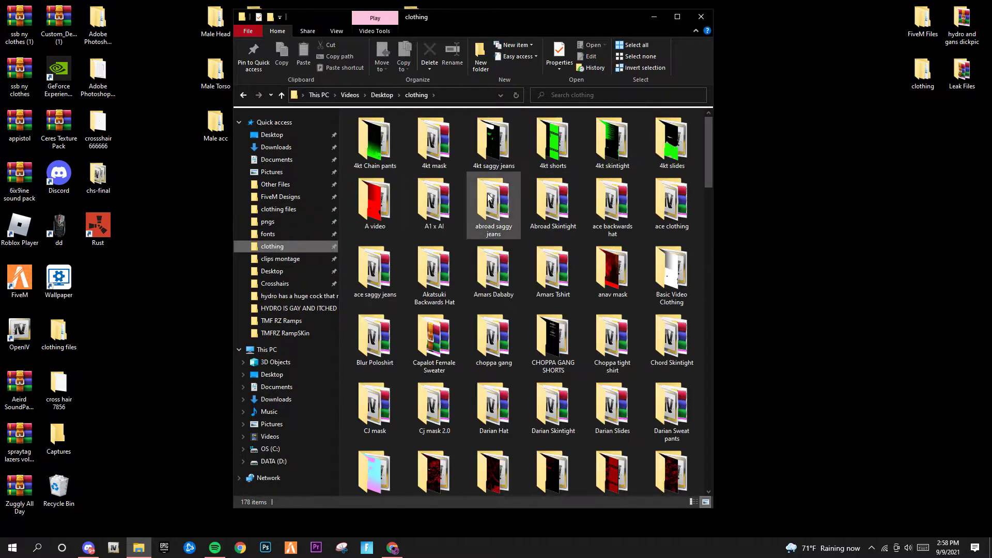
scroll(502, 290, "down", 15)
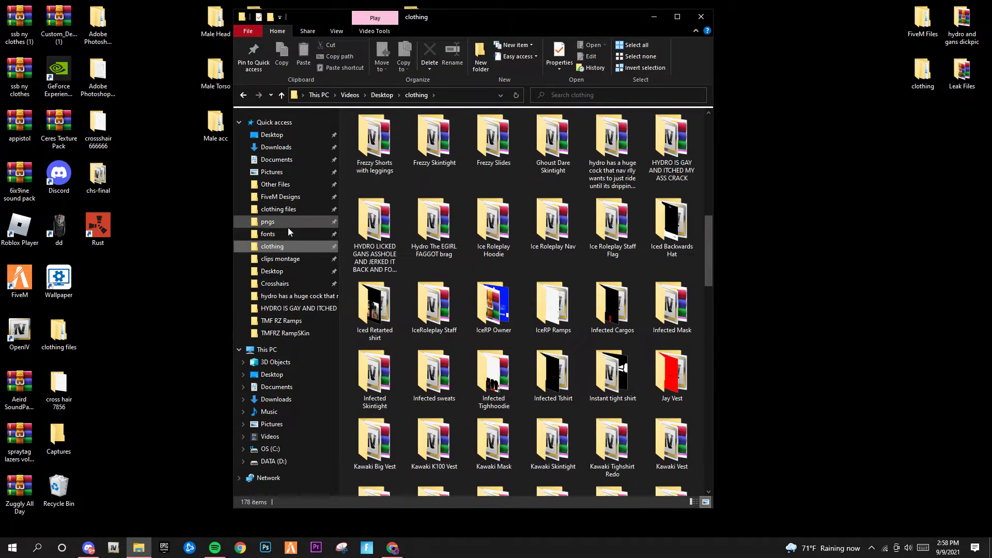
left_click(274, 209)
left_click(269, 246)
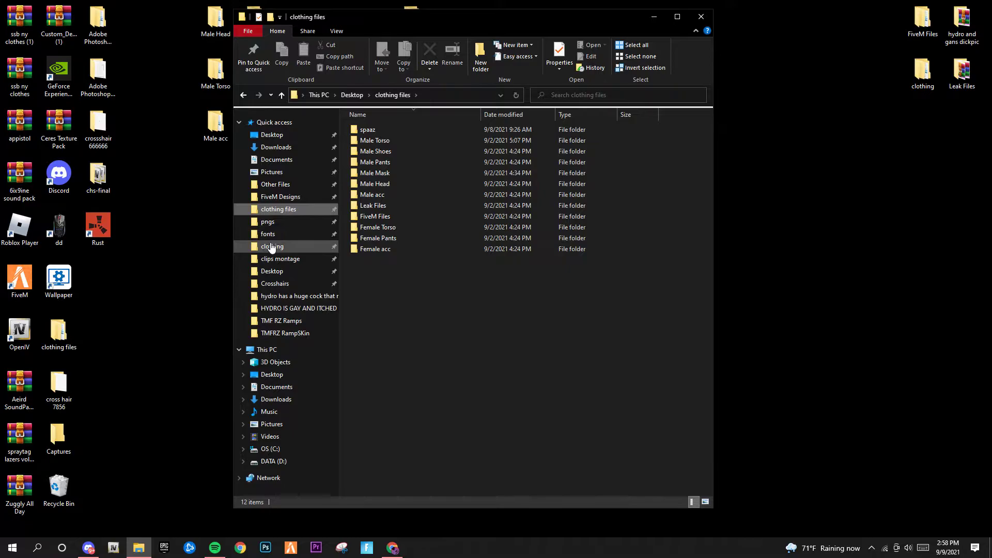
scroll(520, 244, "down", 15)
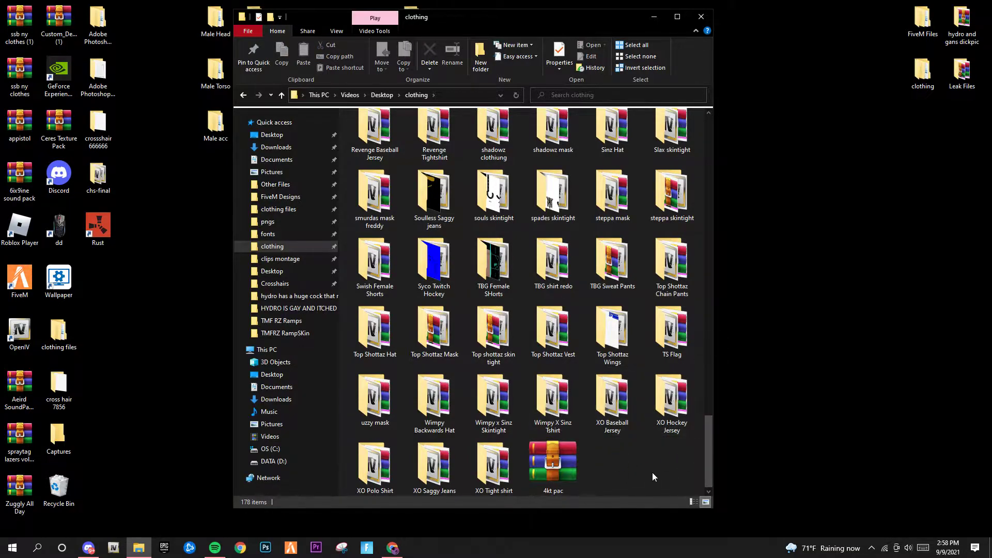
Create a new folder named aVid inside clothing and open it
right_click(591, 449)
mouse_move(614, 425)
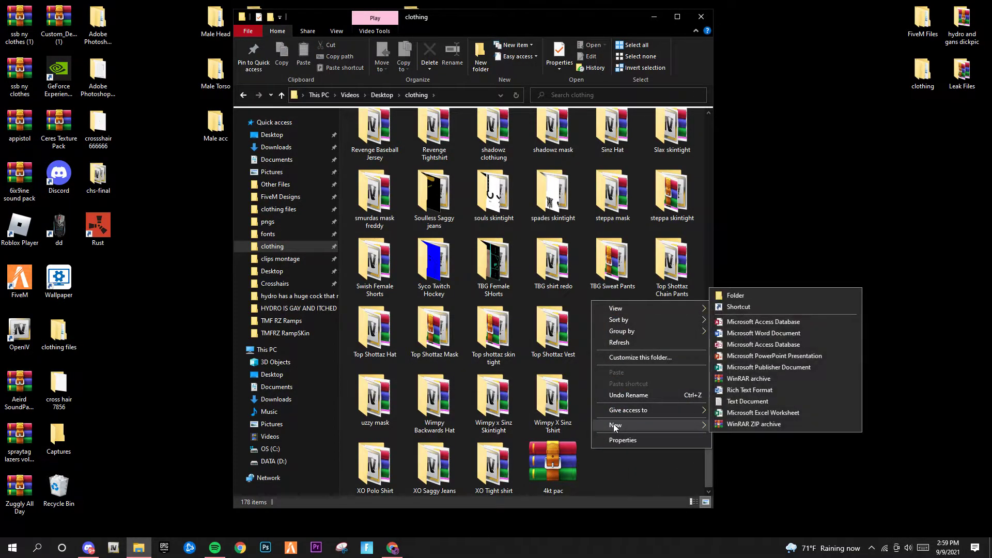
left_click(742, 295)
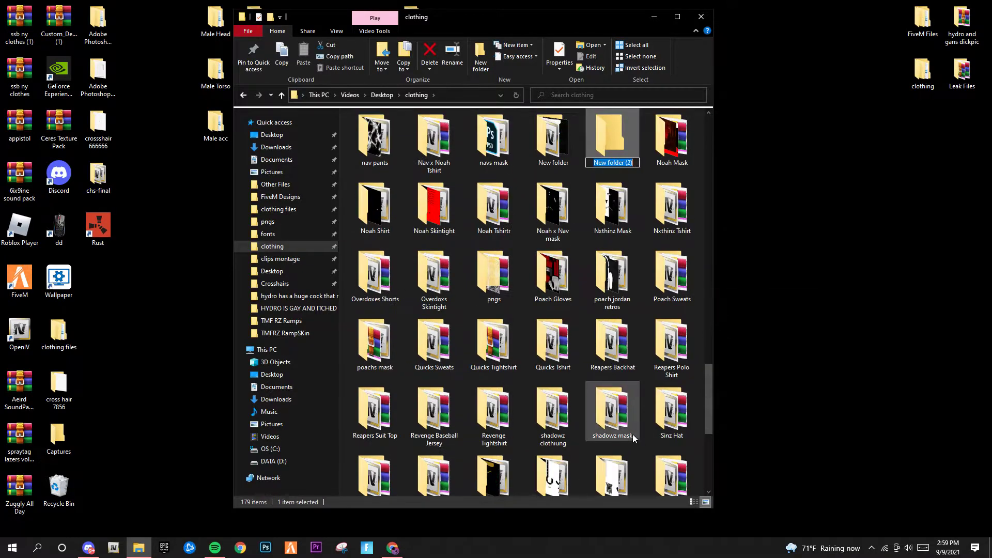
key("BackSpace")
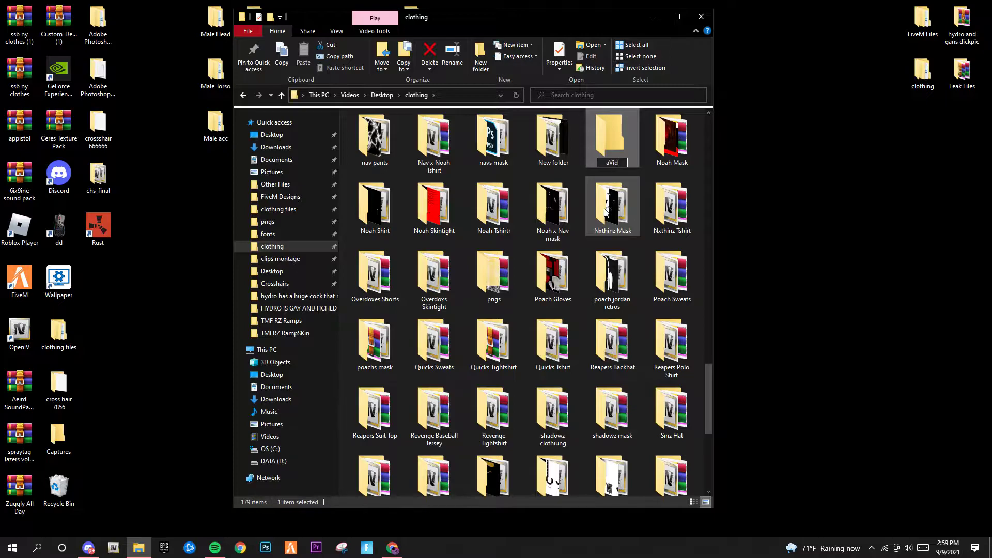
type("aVid")
key("Return")
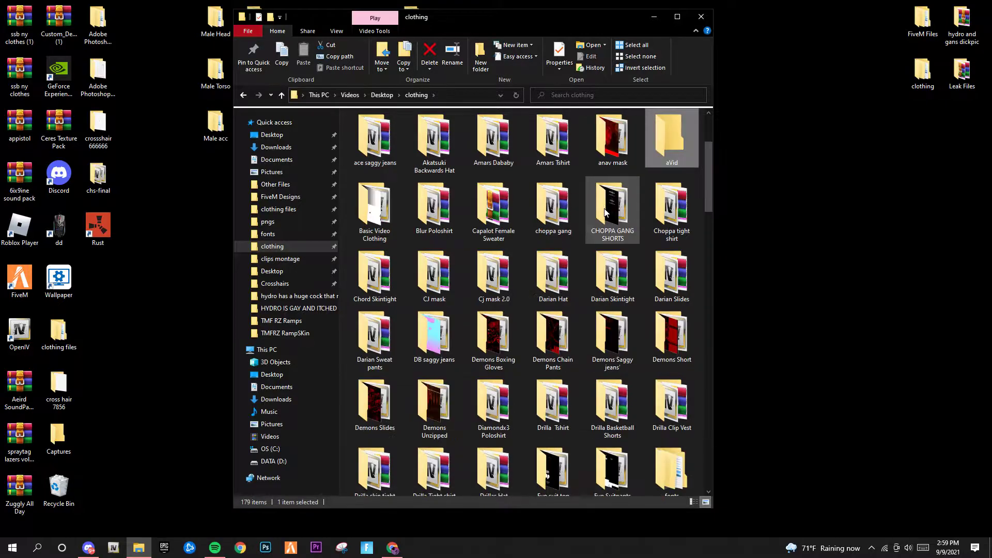
double_click(673, 136)
left_click(785, 154)
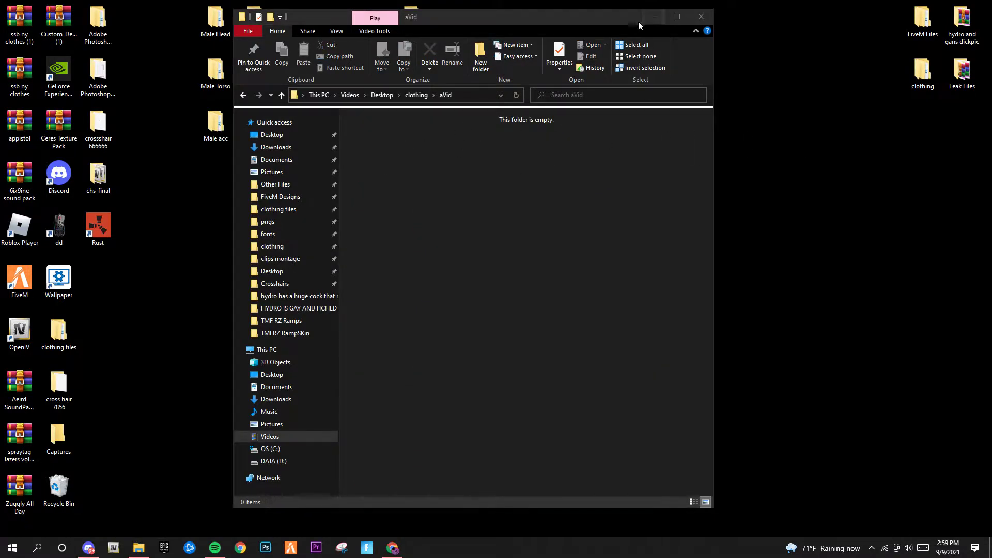
Arrange Explorer and WinRAR side by side and open the archive's Tutorial folder
left_click_drag(468, 15, 287, 12)
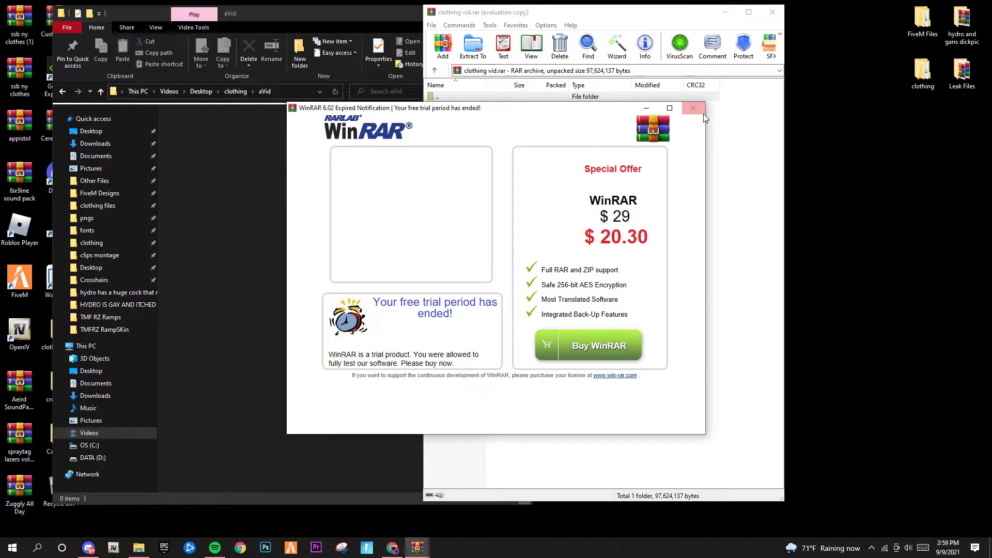
left_click(692, 108)
left_click_drag(569, 15, 708, 12)
double_click(602, 104)
left_click_drag(615, 227, 575, 101)
left_click(594, 311)
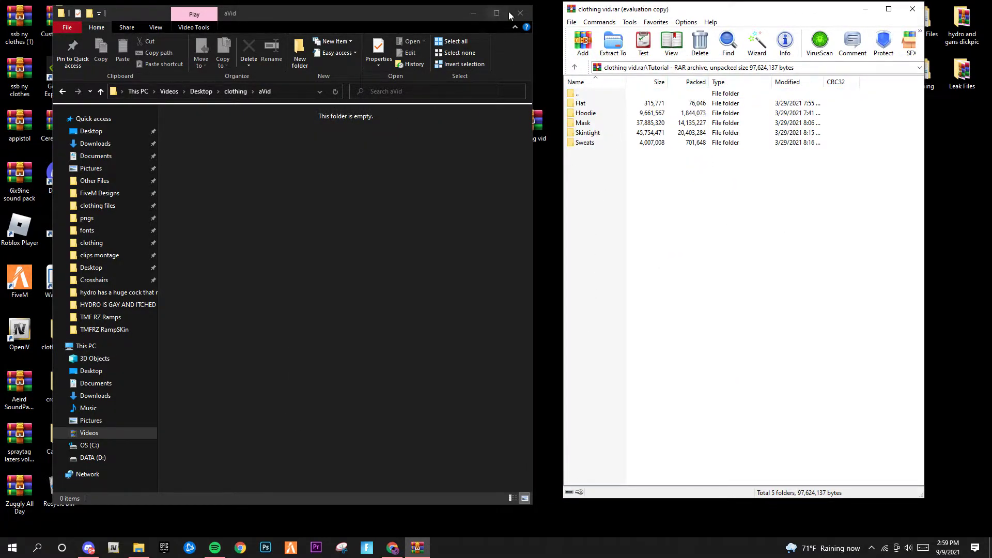
Browse Discord's VIP clothing-pngs, clothing-files, scripts and request channels
left_click(89, 547)
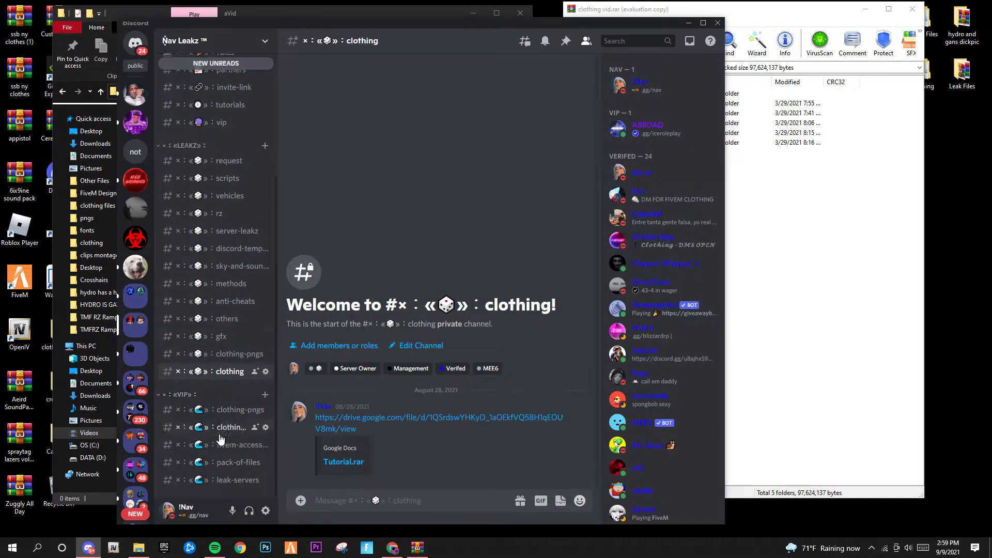
left_click(238, 409)
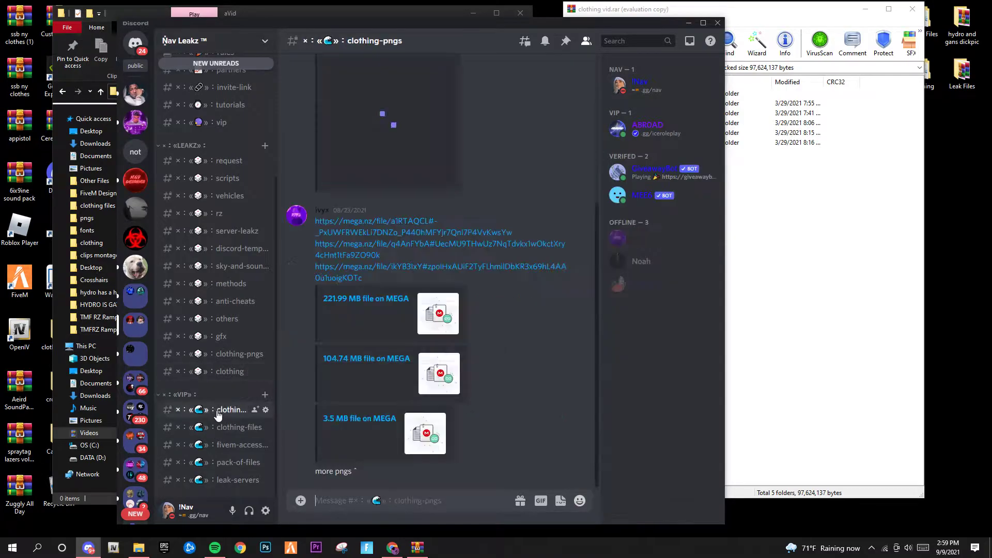
left_click(233, 426)
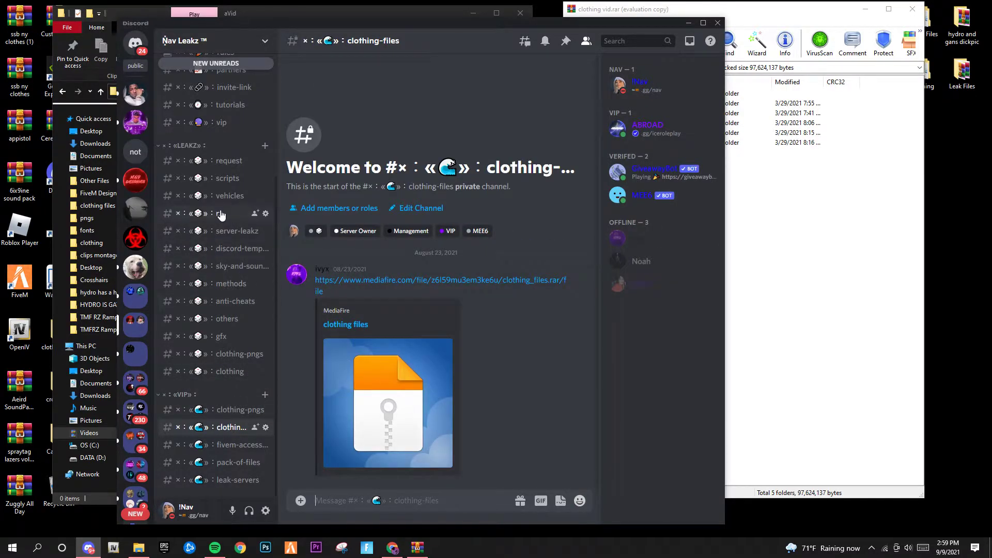
left_click(222, 178)
left_click(222, 161)
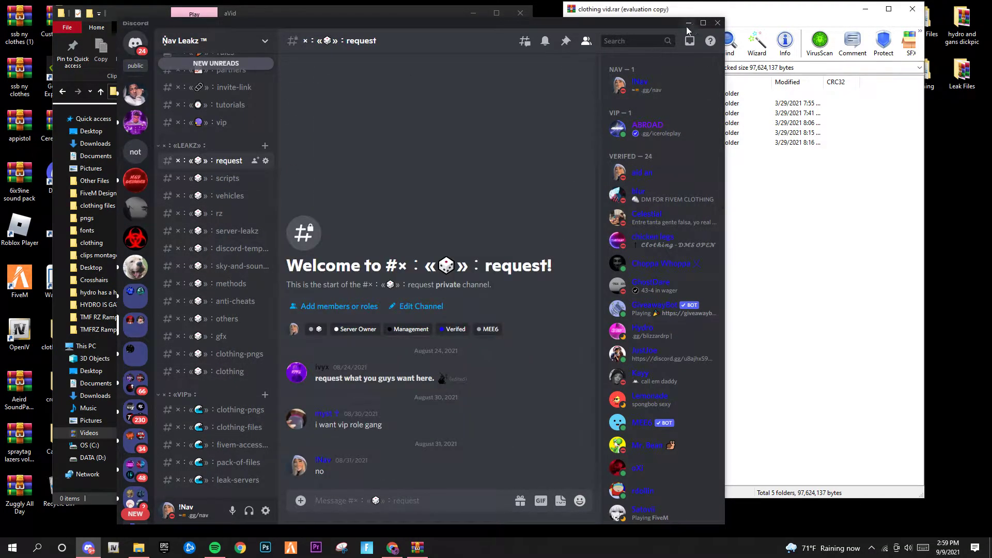
left_click(688, 23)
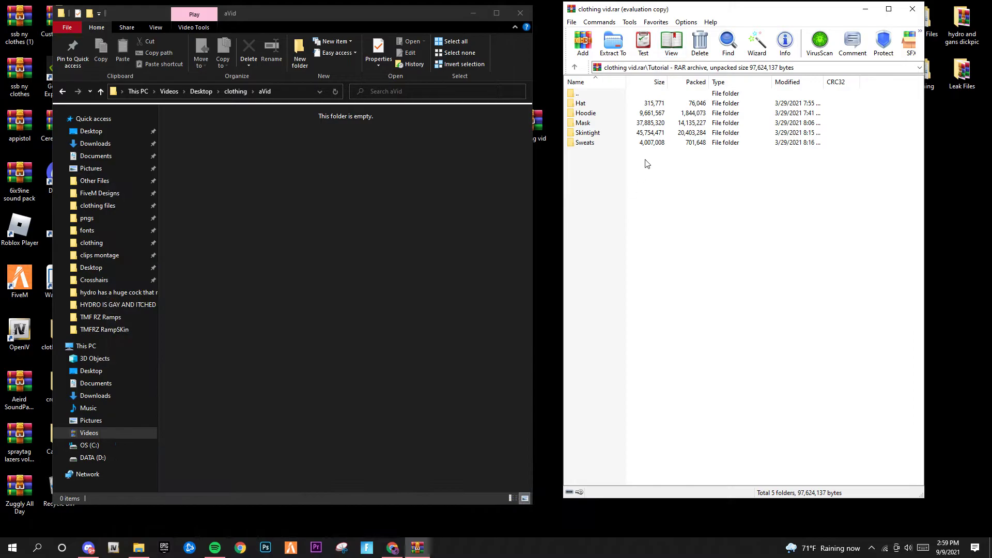
Extract the three berd files from the archive's Mask folder into aVid and close WinRAR
left_click(607, 126)
left_click(620, 125)
double_click(675, 127)
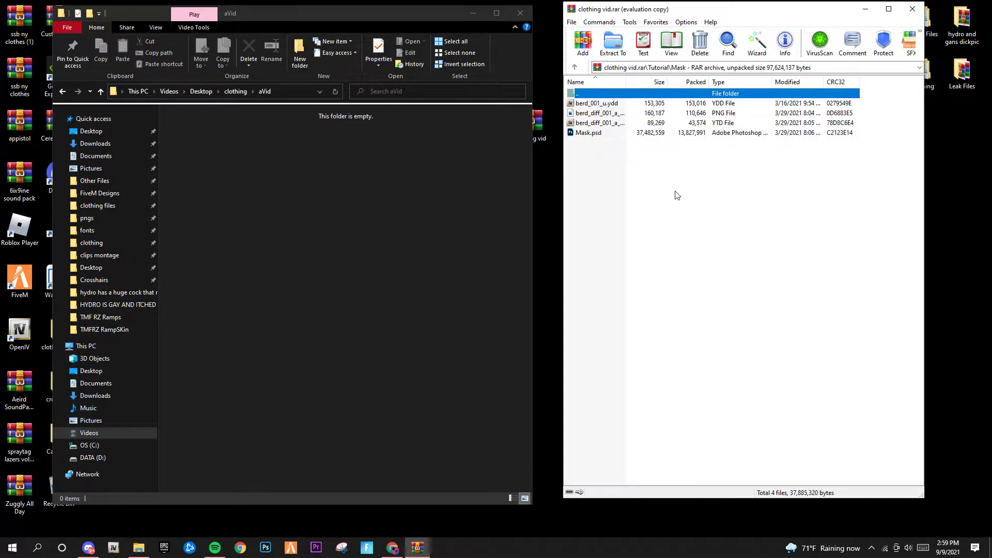
left_click_drag(903, 126, 787, 105)
left_click_drag(389, 171, 388, 172)
left_click(912, 8)
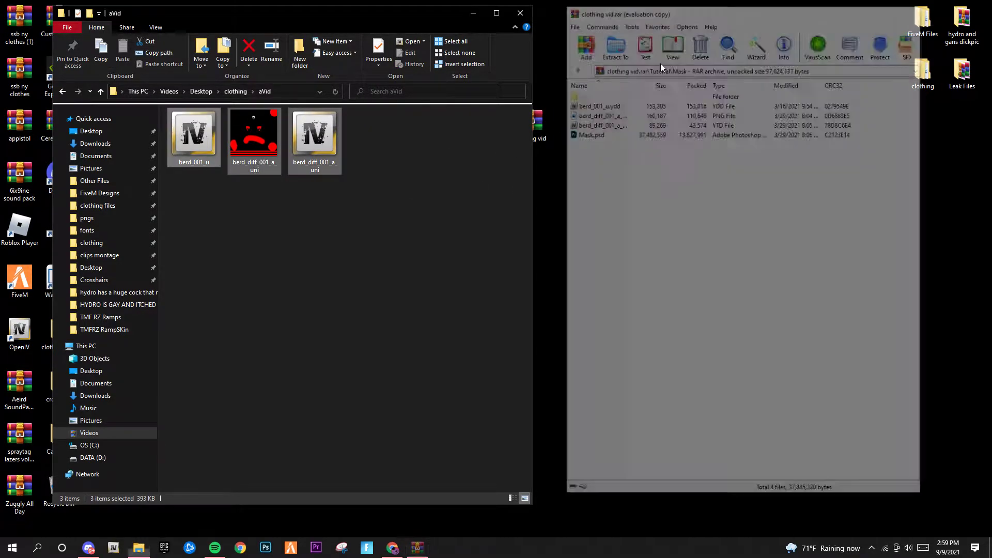
left_click(296, 192)
Launch OpenIV for Grand Theft Auto V
left_click_drag(265, 12, 412, 14)
left_click(621, 17)
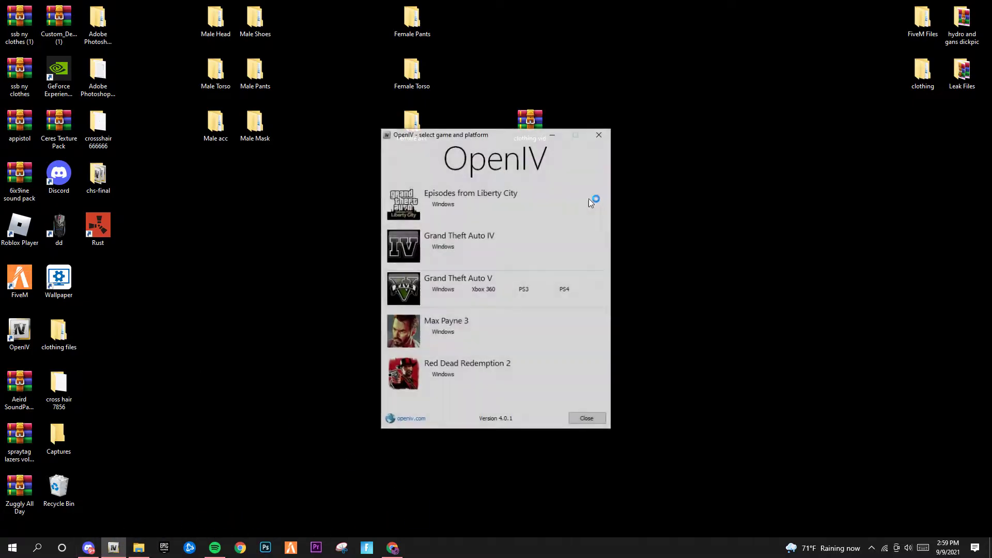
left_click(462, 355)
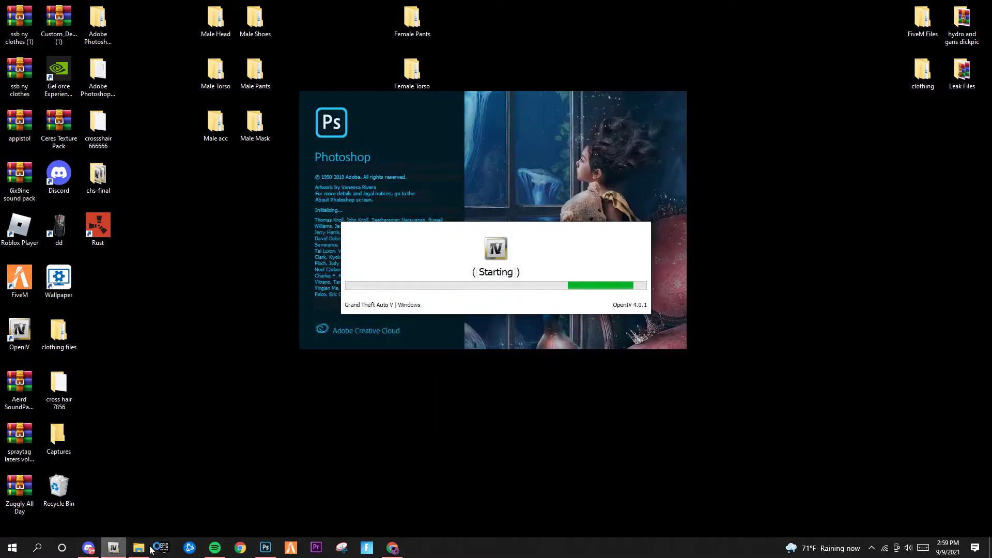
Drag Discord's others channel below clothing in the channel list
left_click(87, 548)
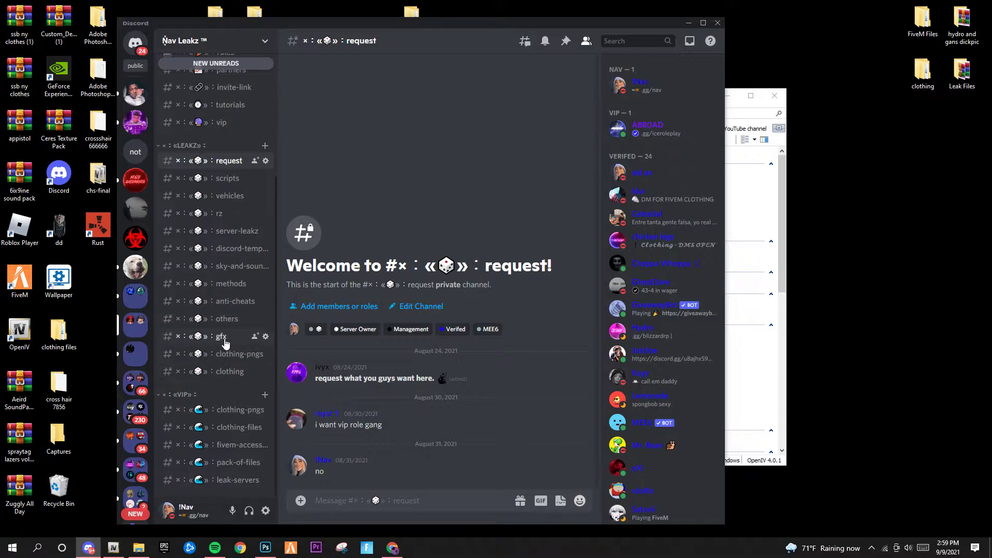
left_click(205, 323)
left_click_drag(205, 324, 213, 382)
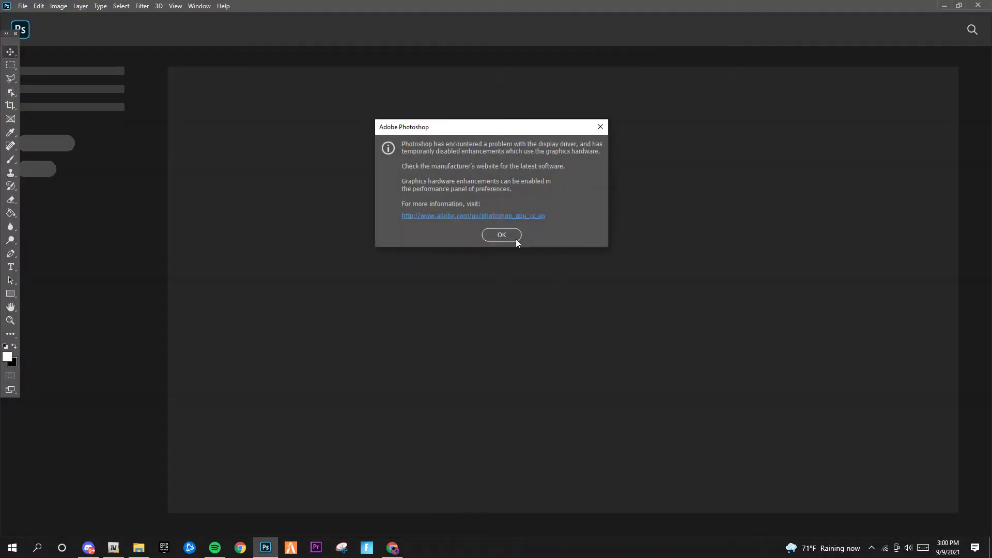
Dismiss Photoshop's display driver warning and review the maximized others channel before returning to Photoshop
left_click(499, 234)
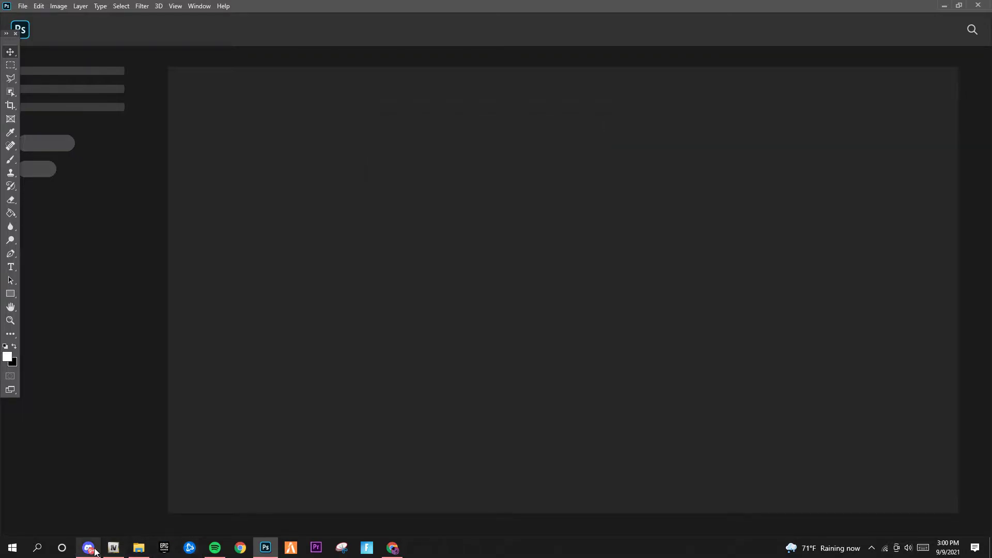
left_click(88, 547)
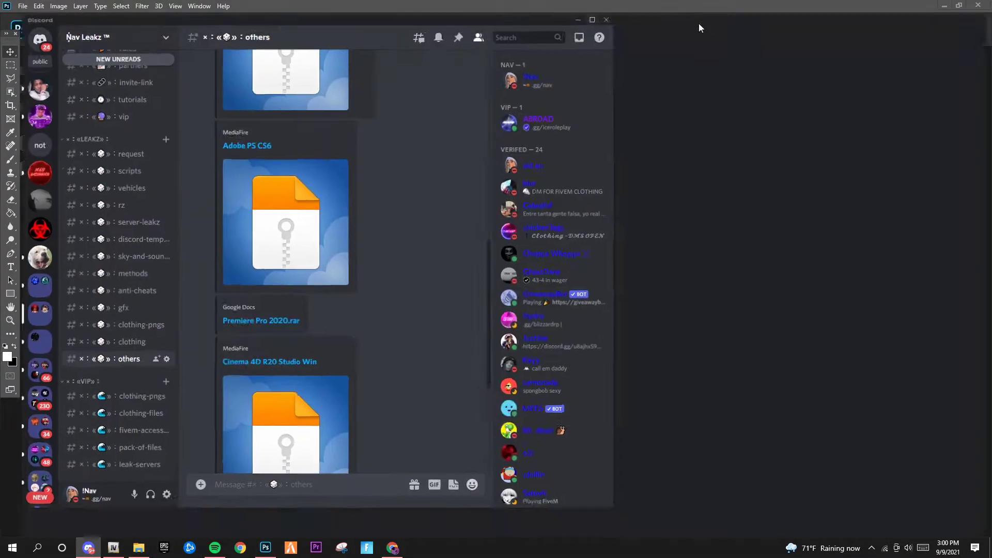
left_click(703, 23)
scroll(265, 227, "up", 10)
scroll(278, 251, "up", 1)
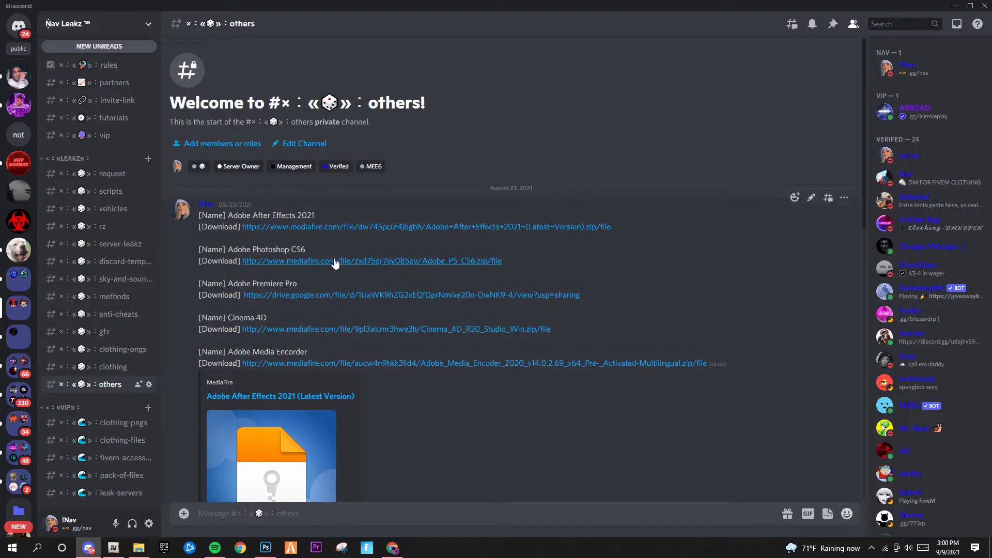
left_click(954, 7)
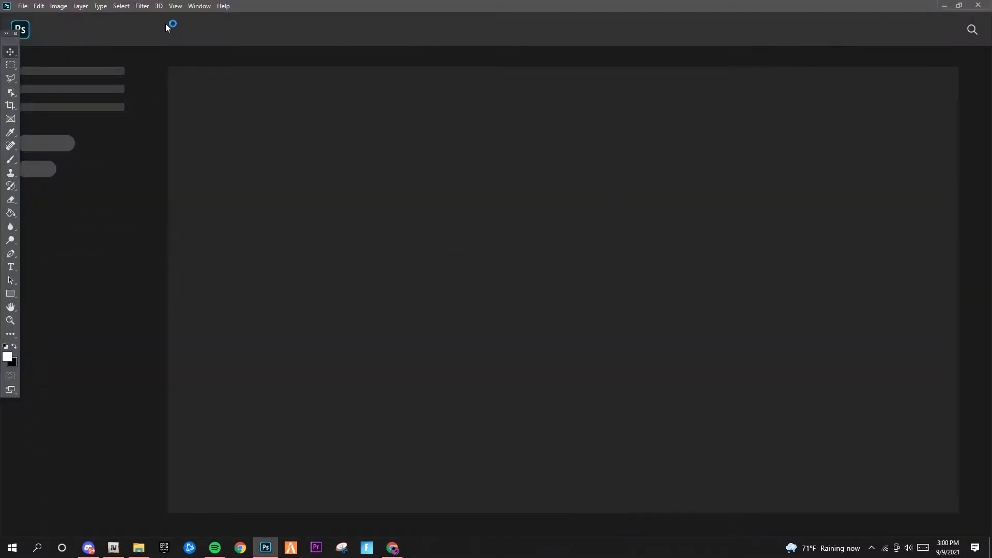
Open the berd_diff_001_a_uni texture from the clothing\aVid folder
left_click(23, 6)
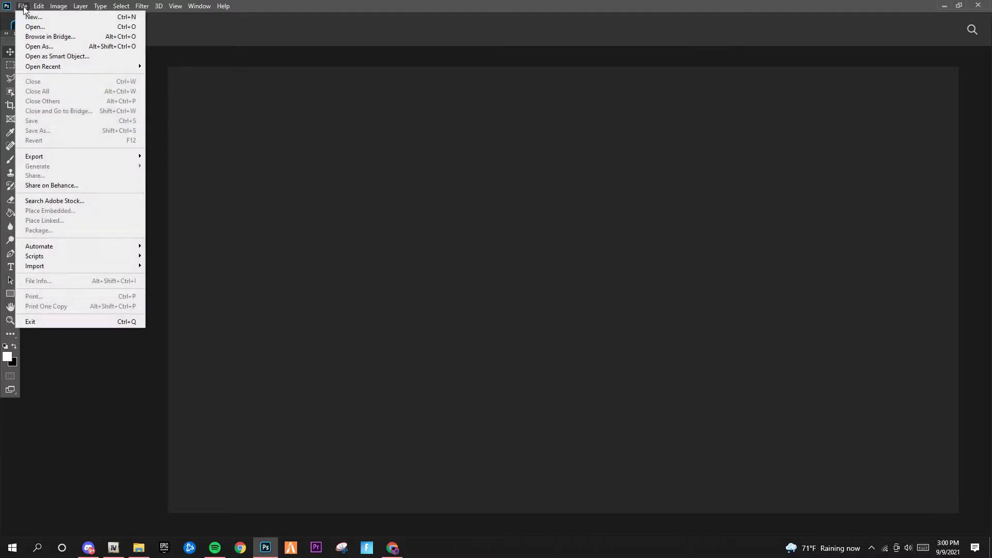
left_click(26, 24)
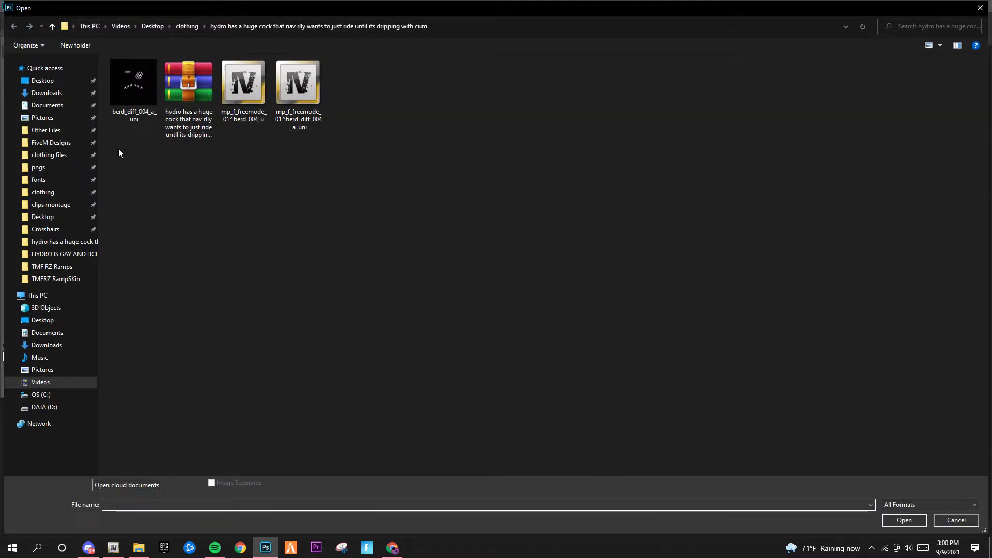
left_click(38, 192)
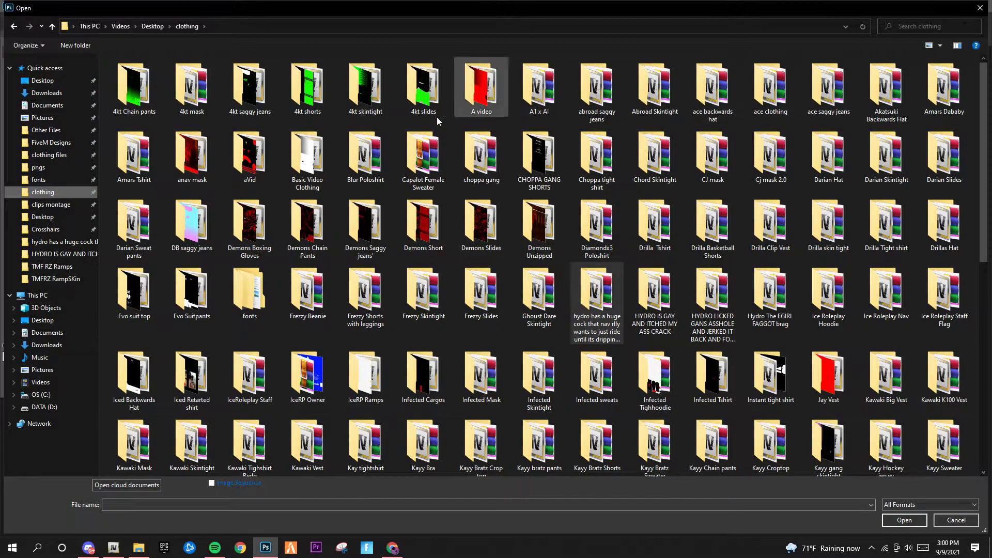
double_click(256, 155)
double_click(187, 83)
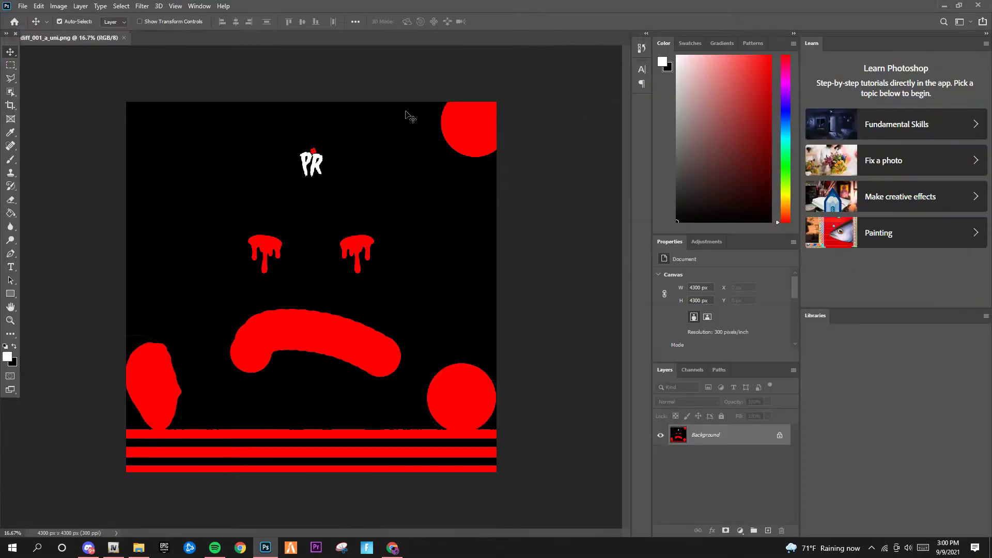
Select the Paint Bucket and set the foreground colour to yellow (R 255, G 240, B 0)
left_click(10, 212)
left_click(8, 356)
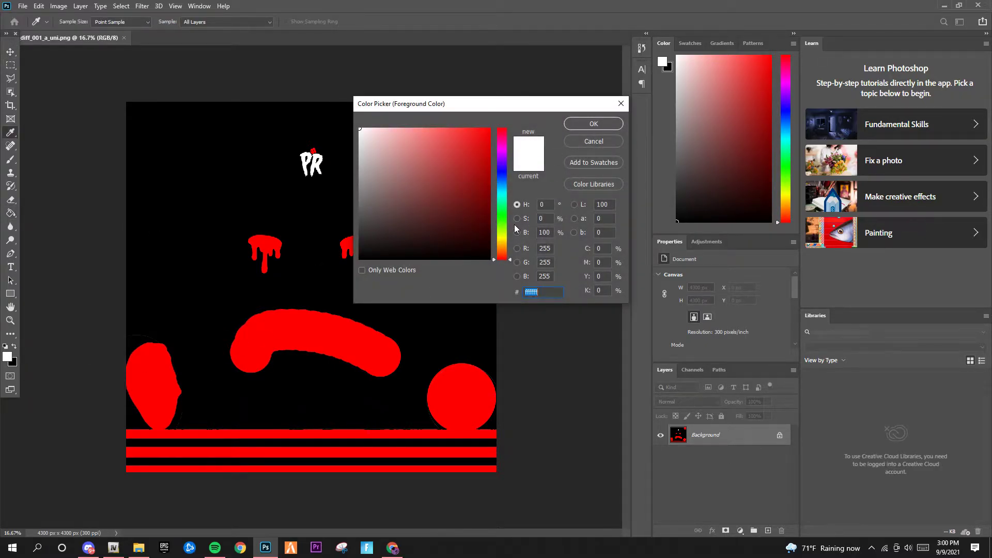
left_click_drag(499, 212, 500, 155)
mouse_move(495, 242)
left_mouse_down()
mouse_move(500, 252)
mouse_move(504, 174)
mouse_move(540, 107)
left_mouse_up()
left_click_drag(503, 180, 501, 241)
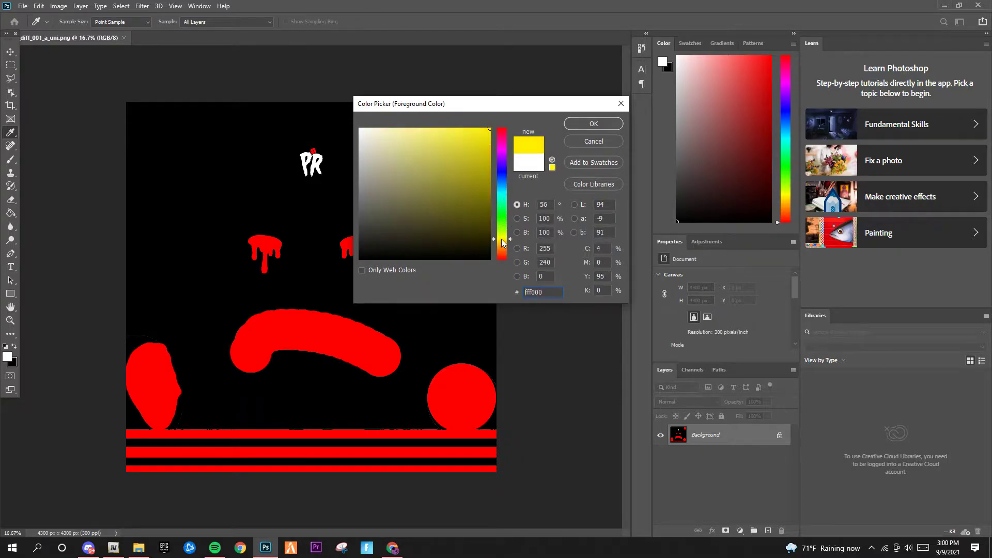
left_click(596, 125)
key("g")
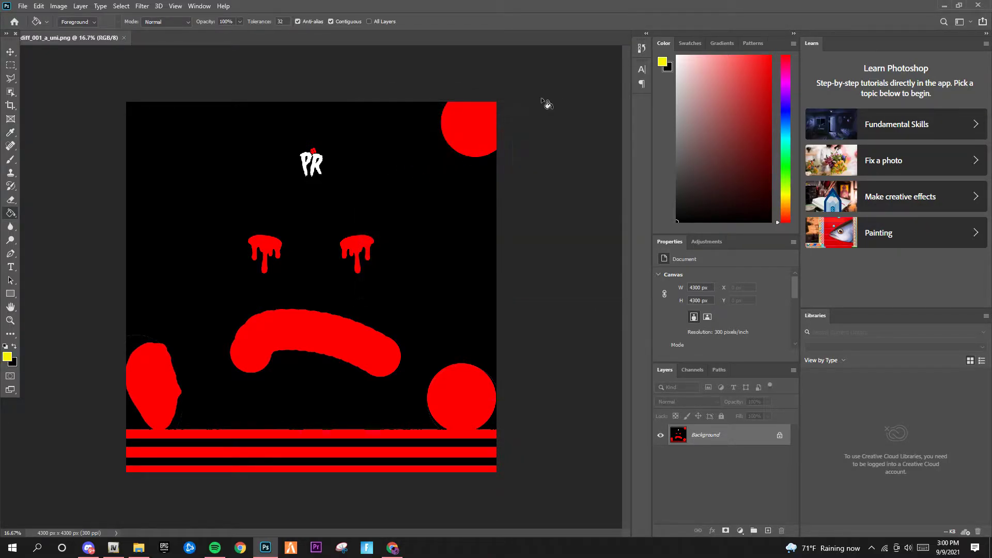
Set the foreground to magenta and fill the bottom-right red circle, blob and stripe
left_click(7, 356)
mouse_move(502, 166)
left_mouse_down()
mouse_move(501, 127)
mouse_move(501, 151)
left_mouse_up()
left_click(596, 123)
left_click(441, 420)
left_click(443, 370)
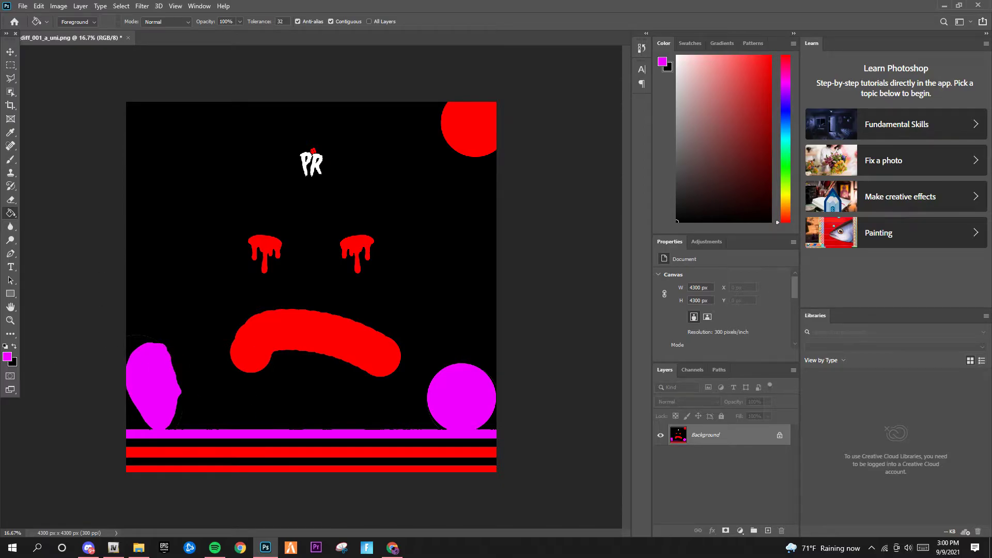
Fill the two bottom stripes, mouth, both drippy eyes and top-right circle magenta
left_click(9, 359)
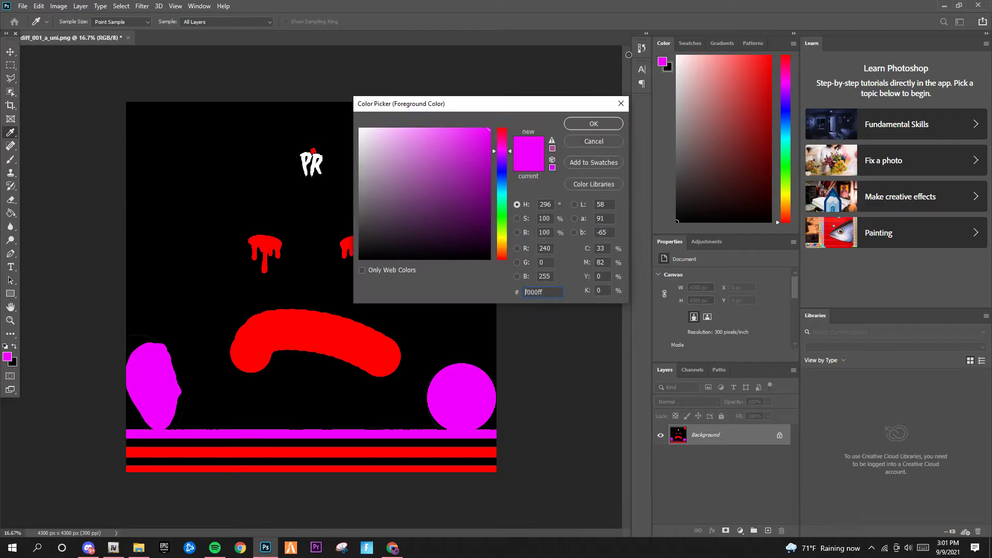
left_click(594, 123)
left_click(316, 452)
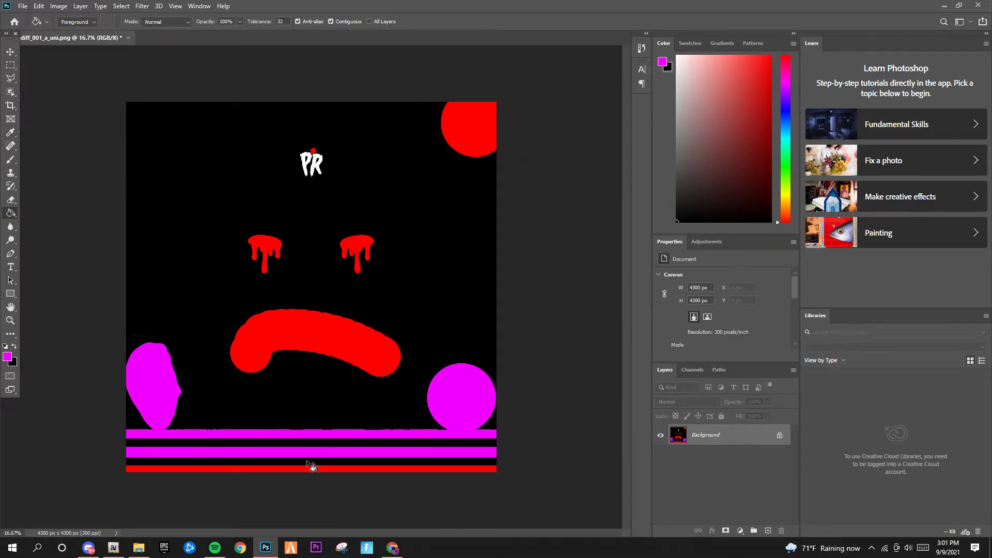
left_click(312, 468)
left_click(336, 331)
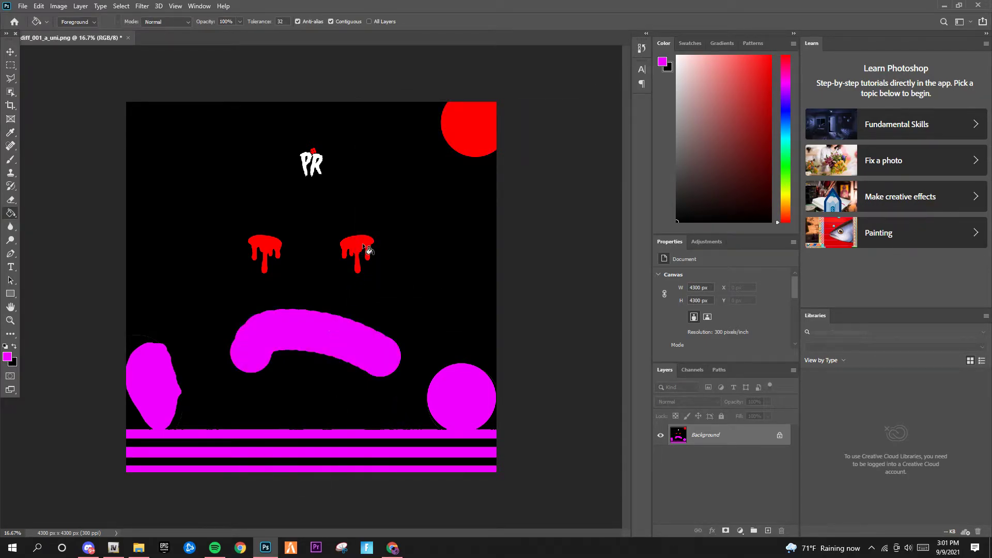
left_click(357, 248)
left_click(276, 248)
left_click(485, 133)
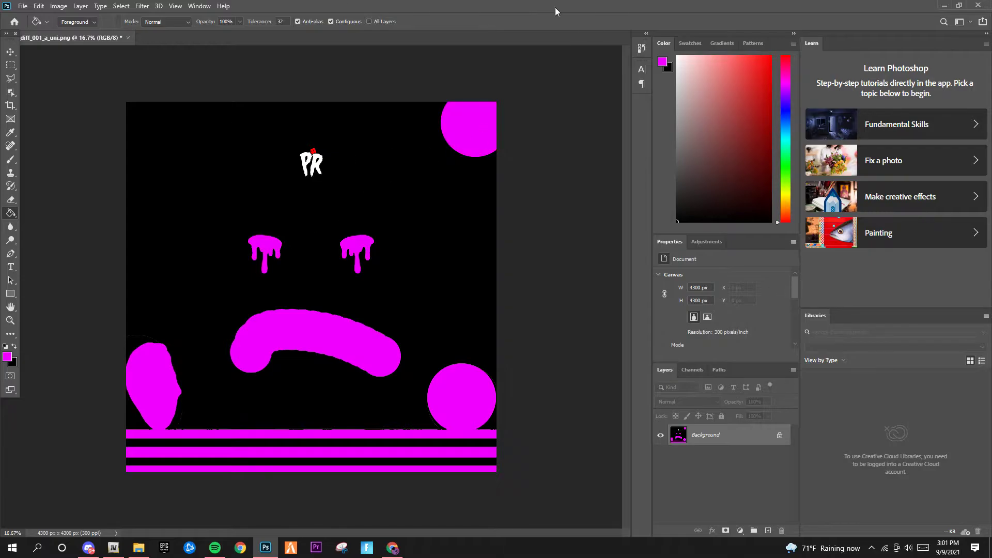
left_click(10, 52)
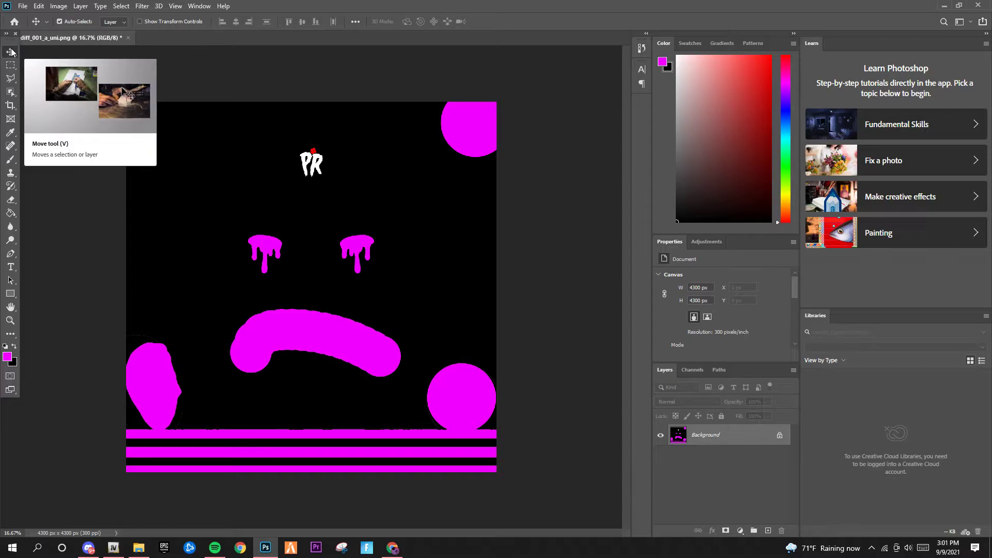
Add a new layer above the background and marquee-select a rectangle around the PR logo
left_click(10, 212)
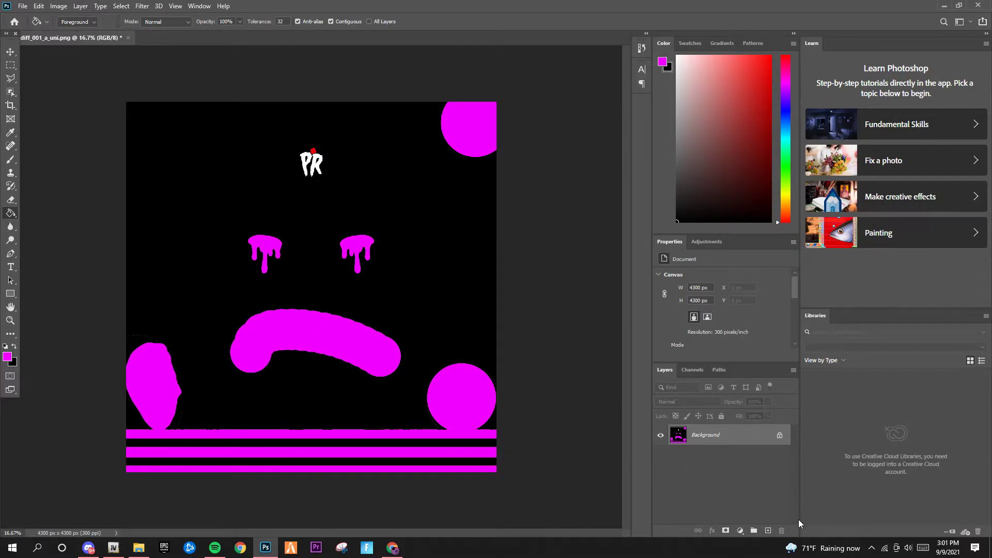
left_click(769, 531)
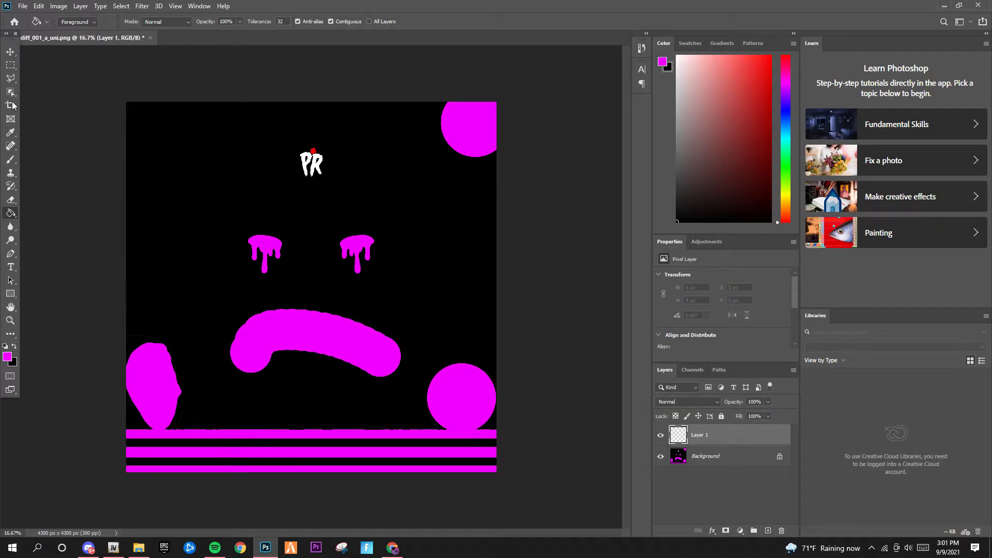
left_click(10, 65)
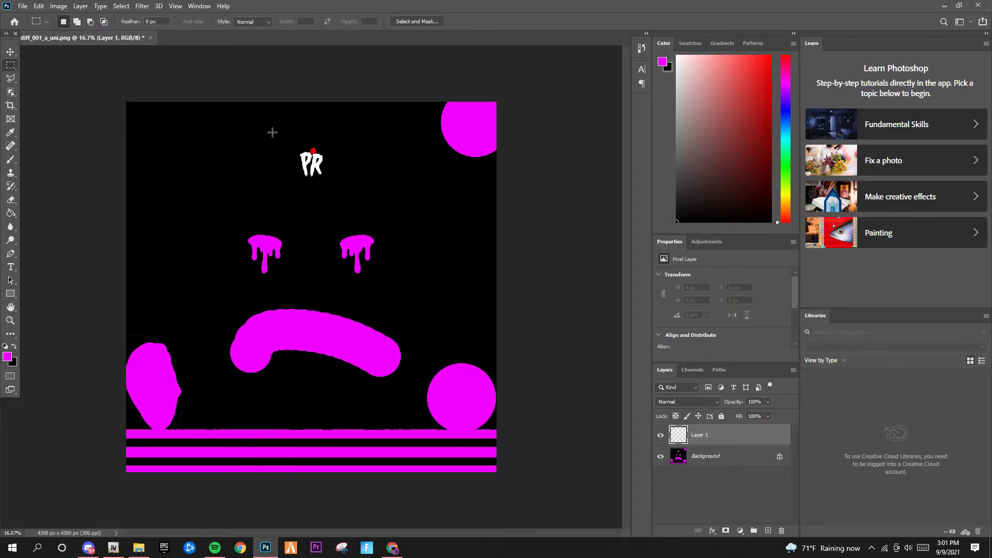
left_click_drag(262, 123, 371, 212)
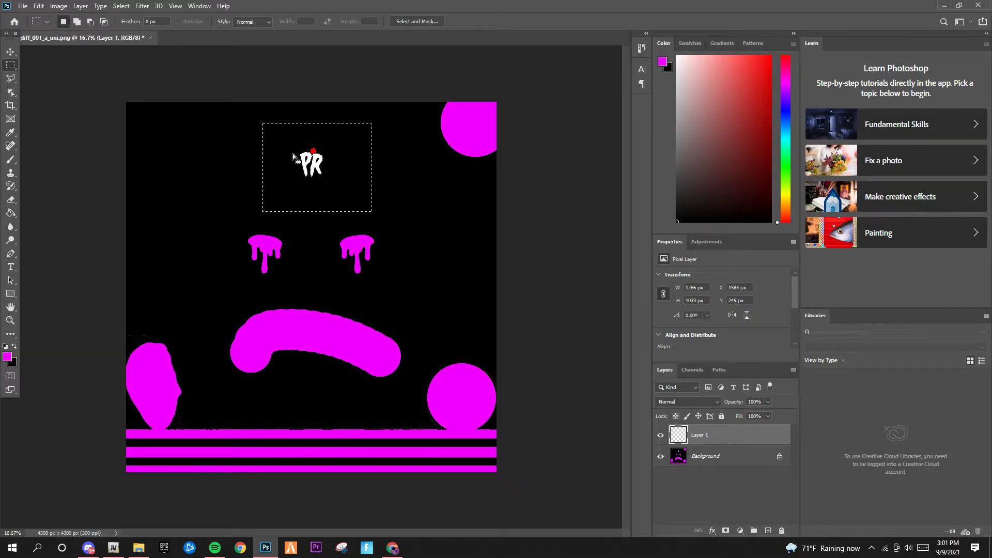
left_click(10, 214)
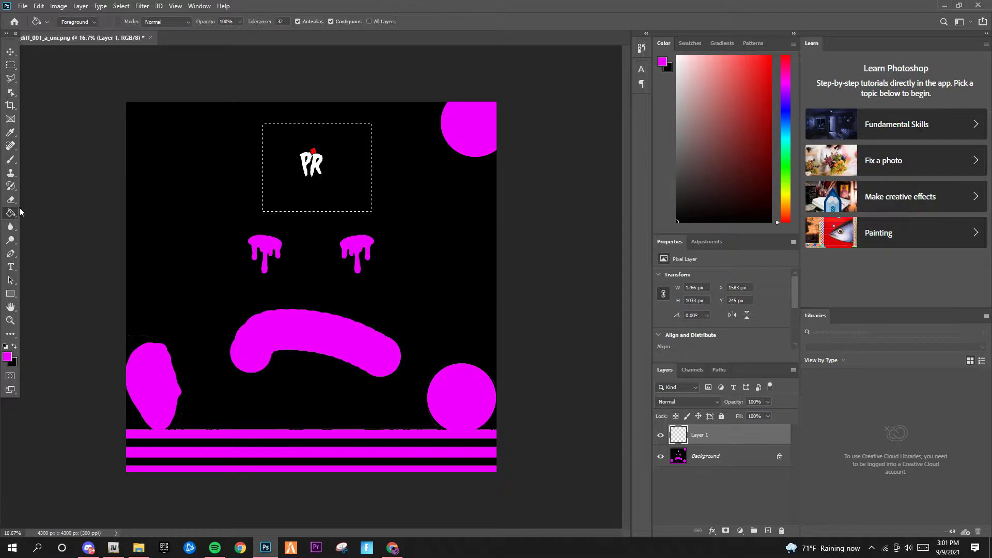
left_click(14, 346)
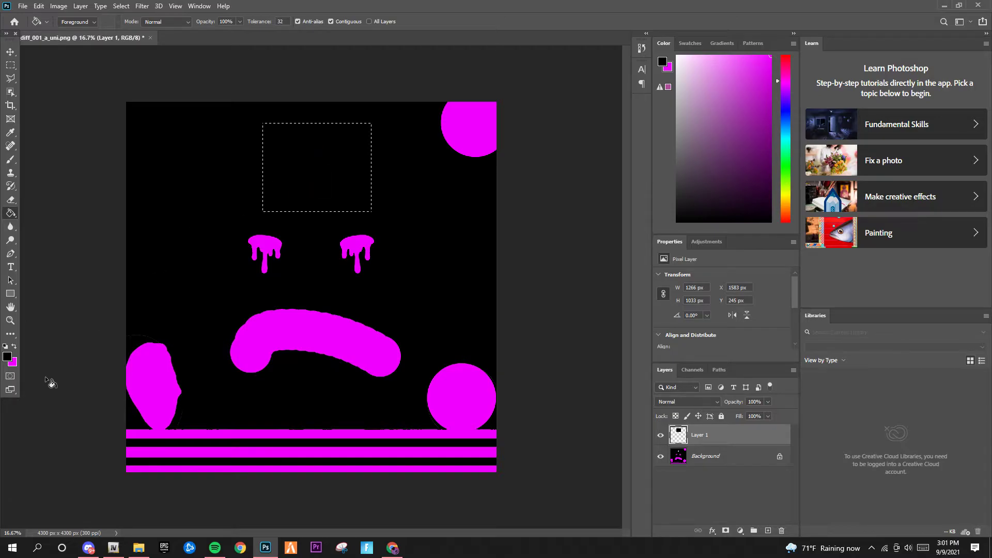
left_click(14, 346)
left_click(10, 52)
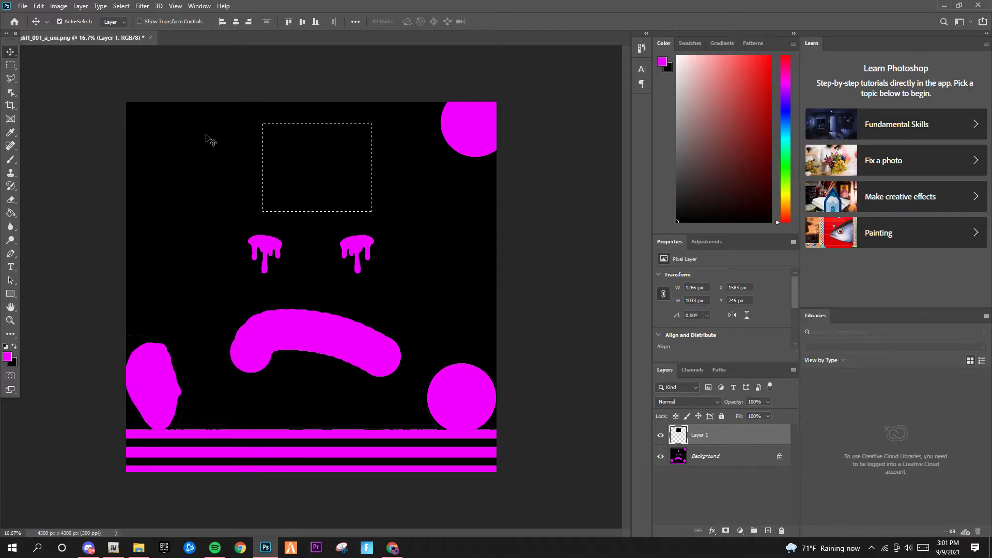
Deselect and toggle the new layer's visibility to compare it against the PR logo
key("ctrl")
key("ctrl+d")
key("ctrl+f")
left_click(523, 135)
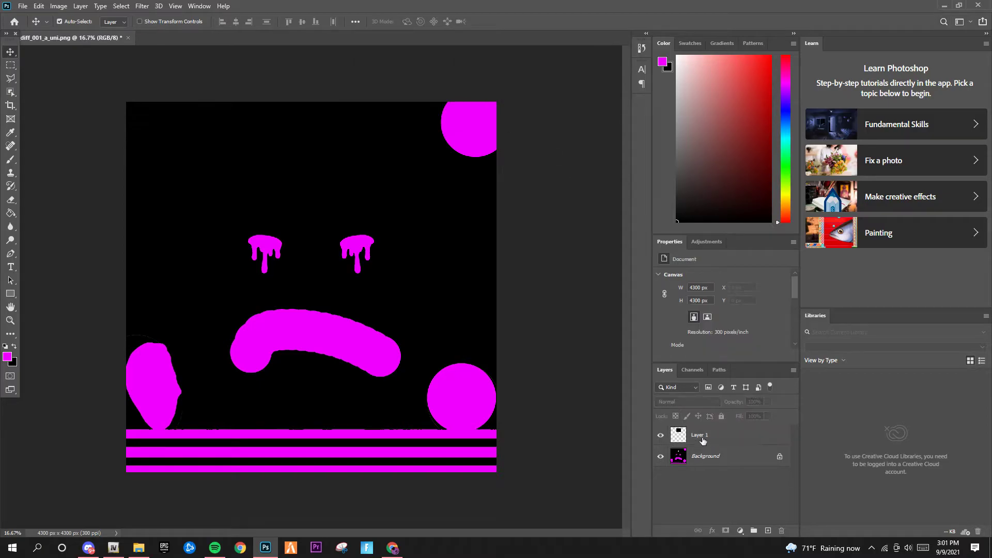
left_click(662, 434)
left_click(661, 435)
left_click(661, 435)
left_click(662, 435)
Fill a rectangle around the mouth black on Layer 1, then toggle Layer 1's visibility
left_click(10, 66)
left_click_drag(201, 281, 410, 419)
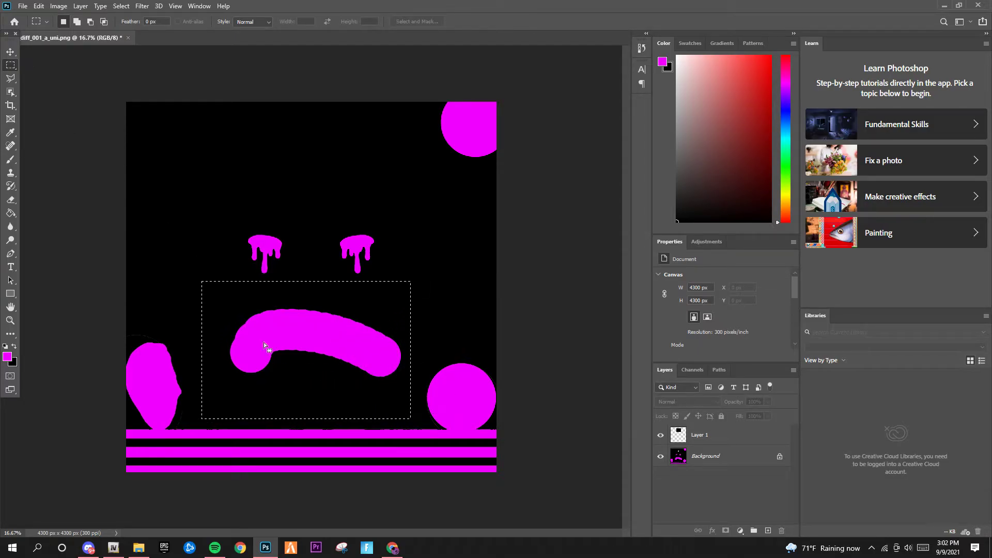
left_click(10, 213)
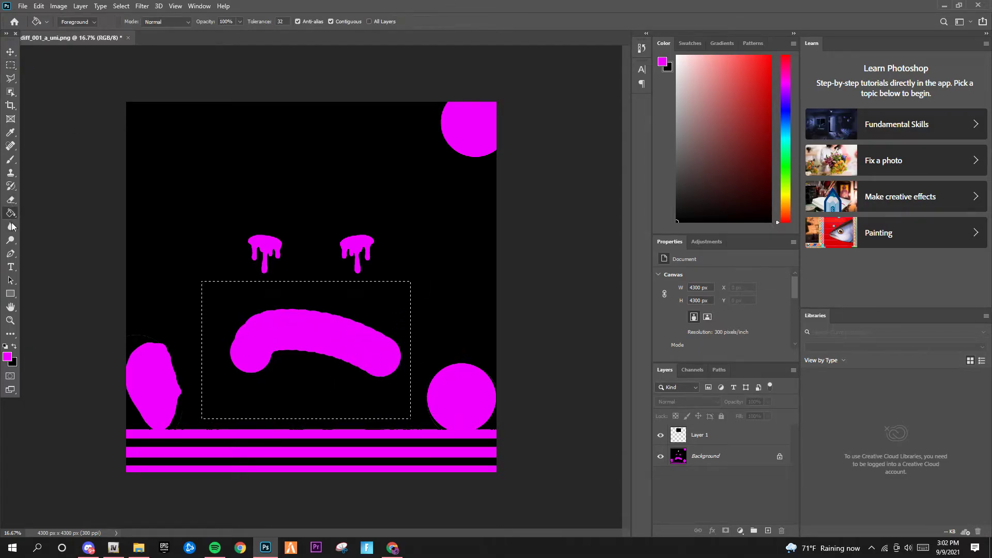
left_click(15, 346)
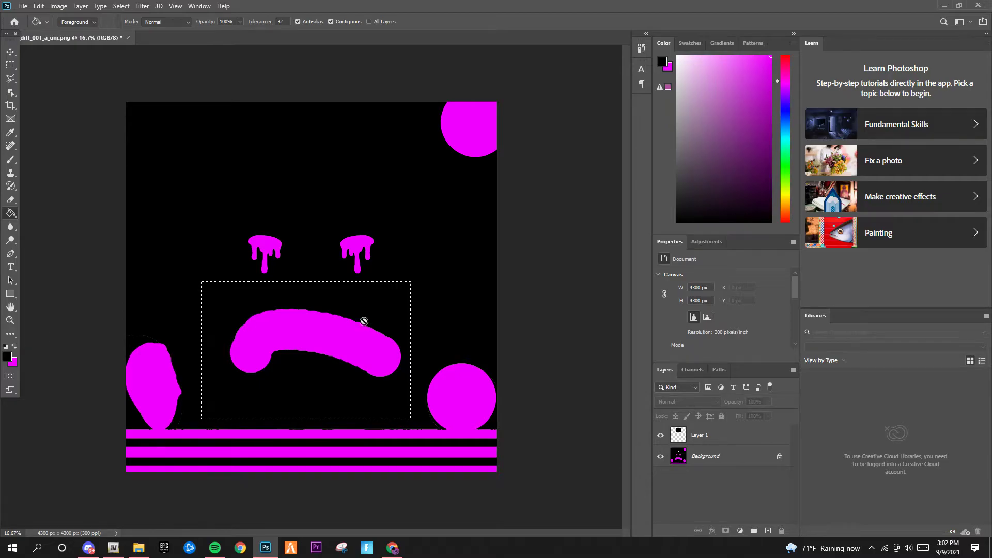
left_click(724, 439)
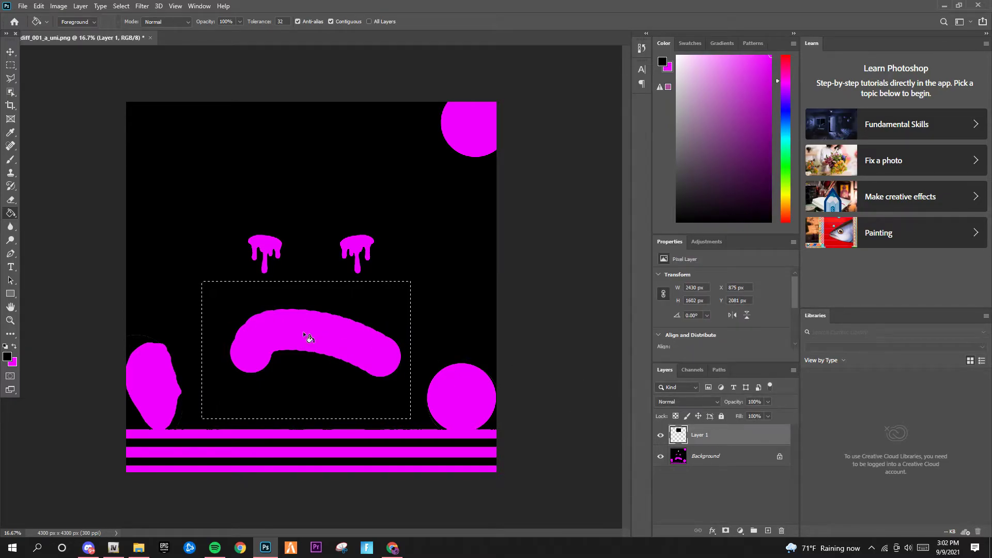
left_click(335, 314)
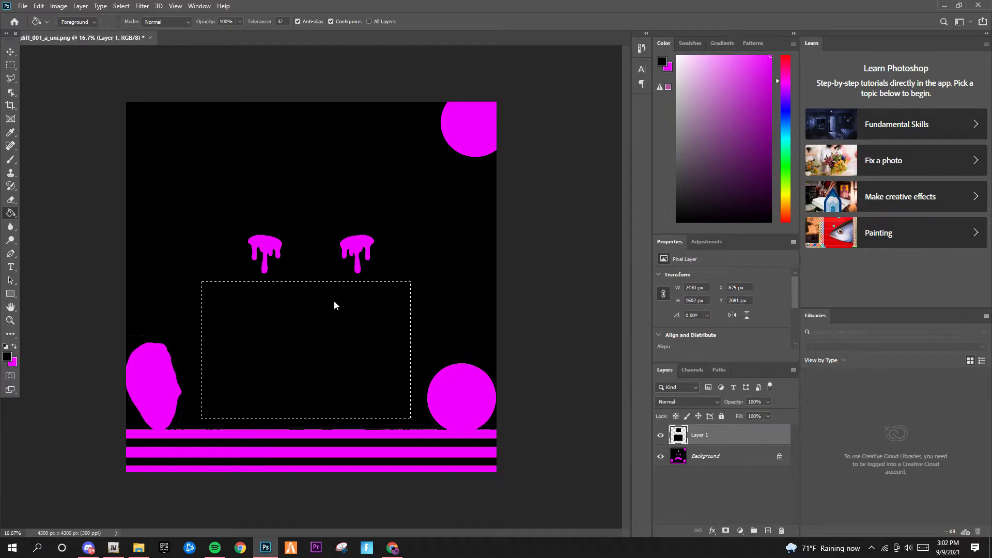
key("ctrl+d")
left_click(10, 51)
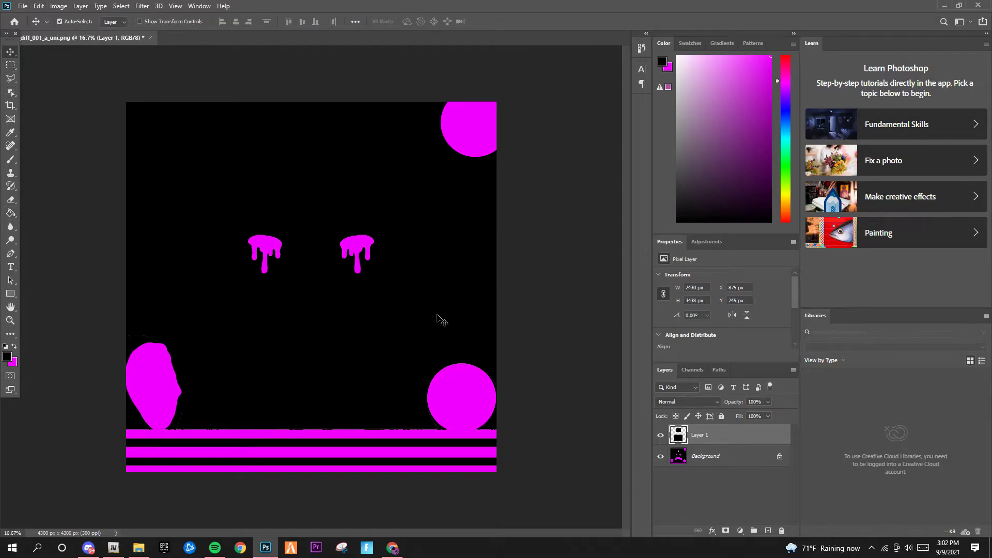
left_click(661, 435)
left_click(661, 434)
Hide Layer 1 and type magenta NAV text below the PR logo
left_click(661, 434)
left_click(10, 267)
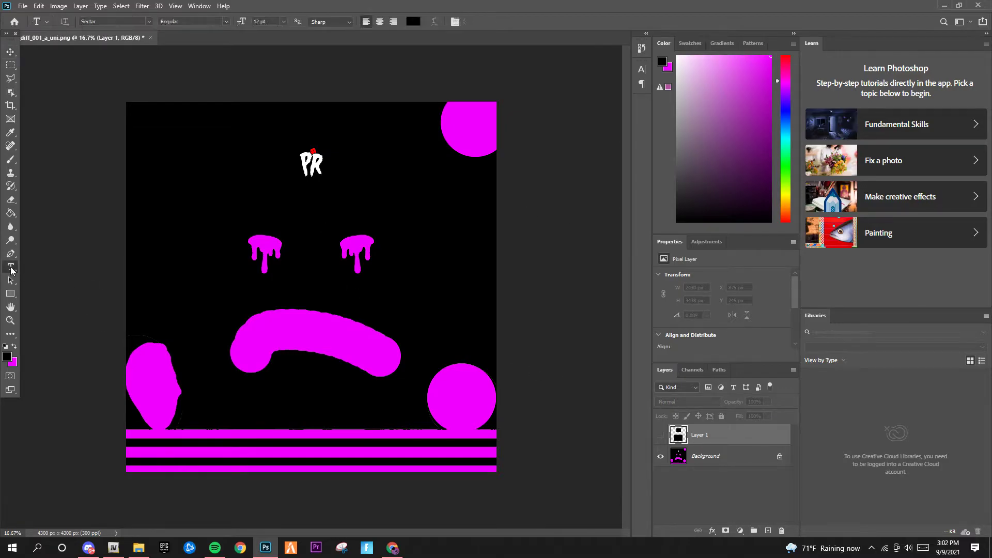
left_click(14, 347)
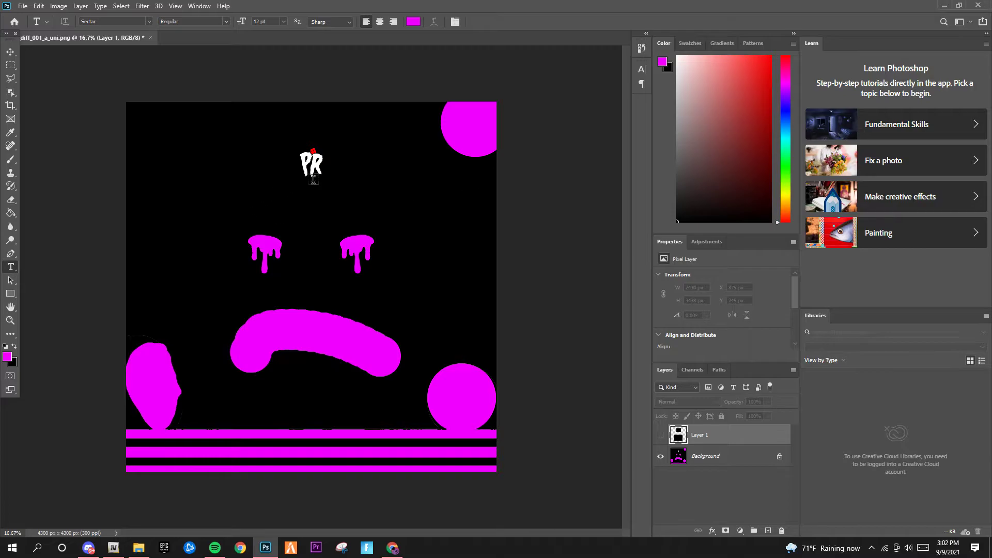
left_click(292, 201)
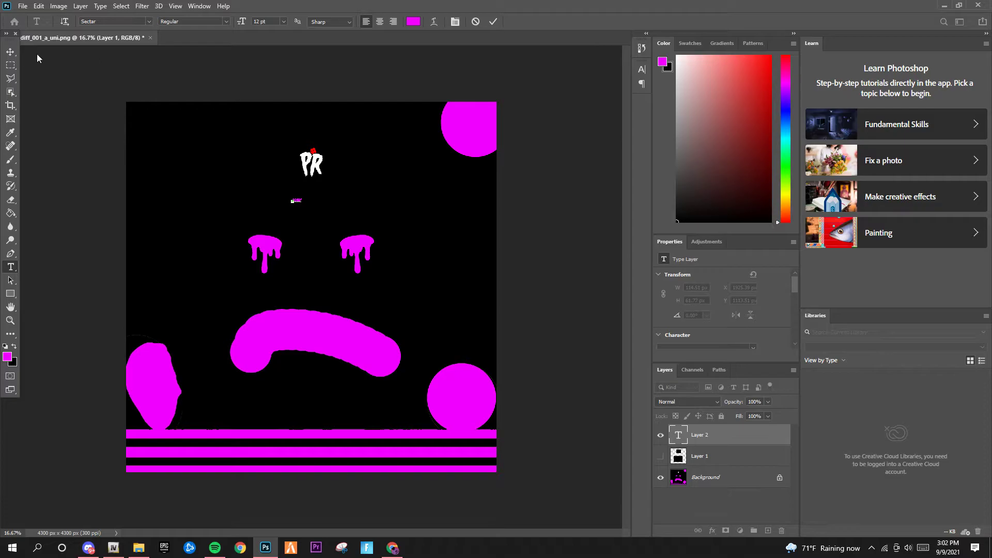
left_click(11, 53)
Enlarge the NAV text and centre it over the PR logo
key("ctrl")
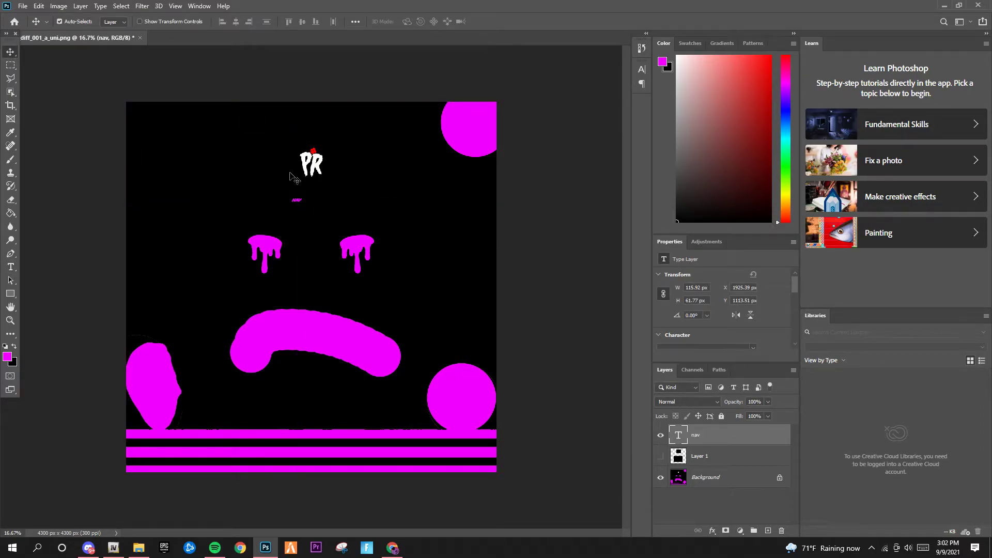
key("ctrl")
key("ctrl+t")
left_click_drag(302, 204, 335, 162)
mouse_move(314, 176)
left_mouse_down()
mouse_move(319, 164)
mouse_move(318, 175)
left_mouse_up()
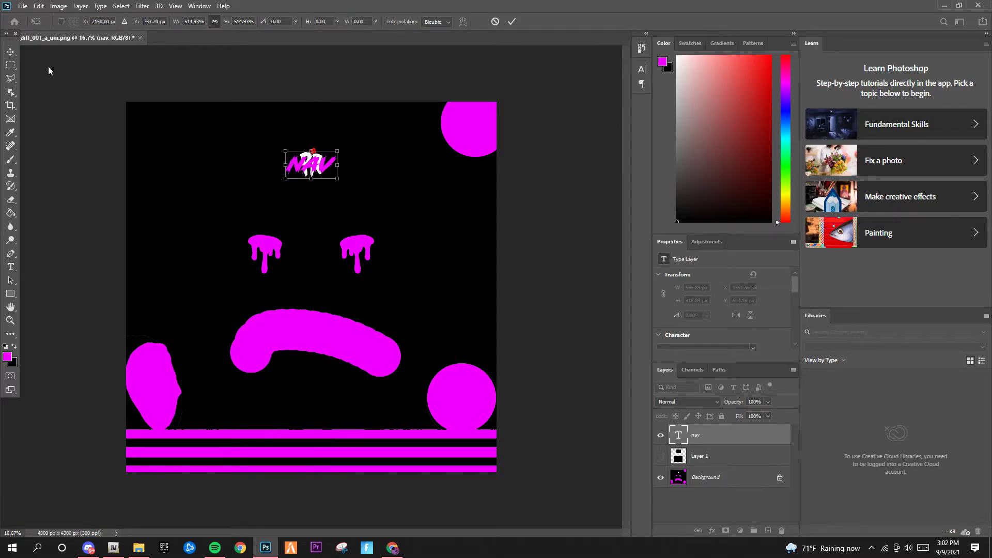
key("Return")
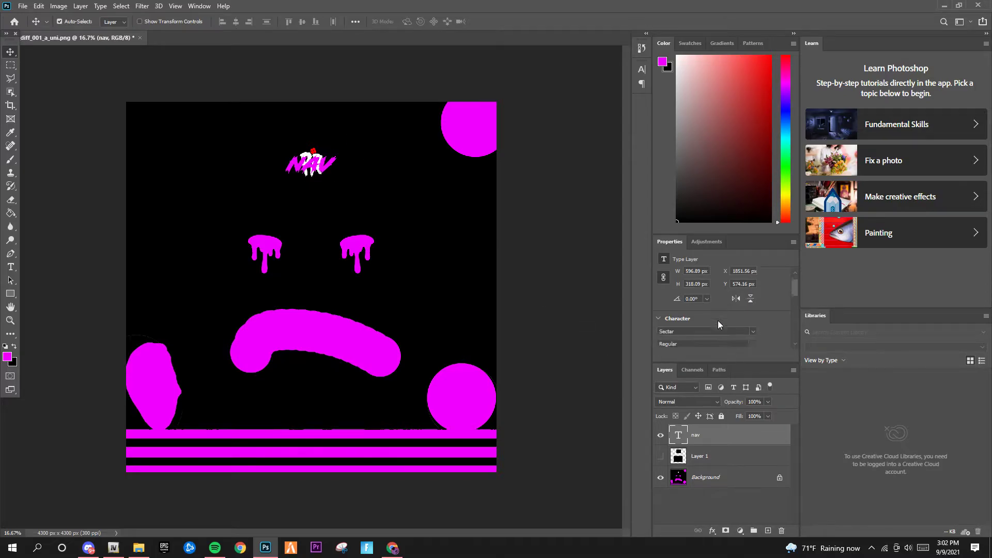
Set NAV in the CF Night of Terror PERSONAL font and make Layer 1 visible again
left_click(13, 266)
double_click(311, 164)
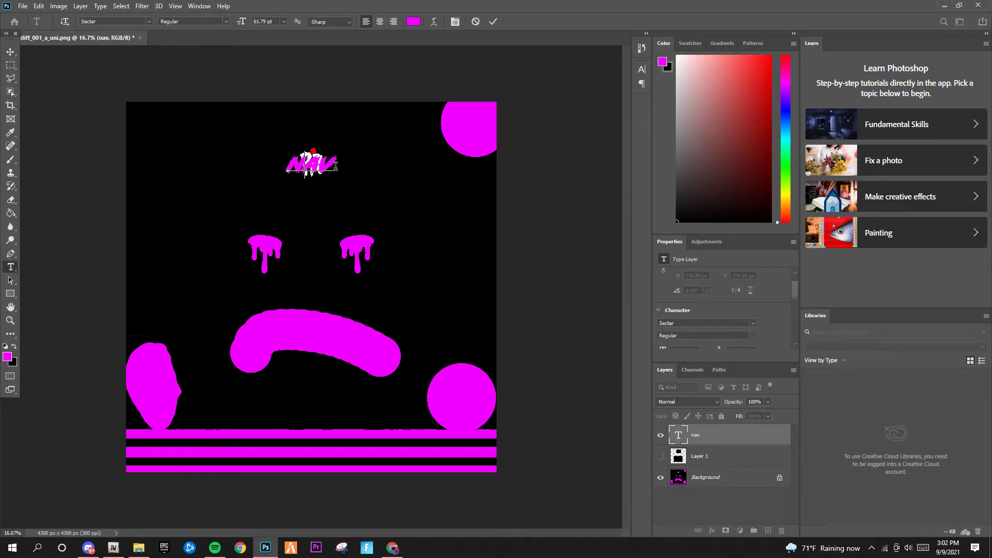
left_click(320, 168)
left_click_drag(341, 165, 214, 177)
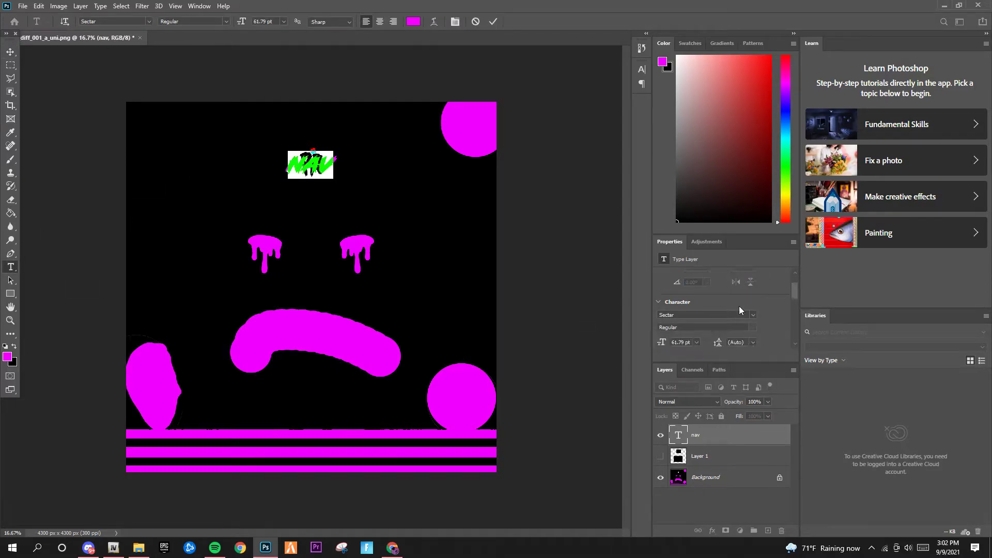
left_click(752, 315)
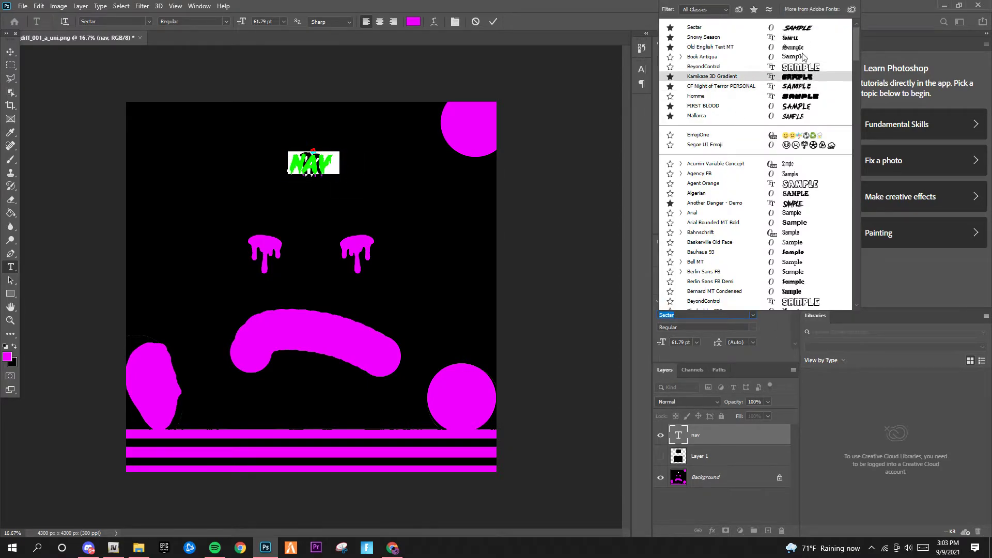
left_click(798, 77)
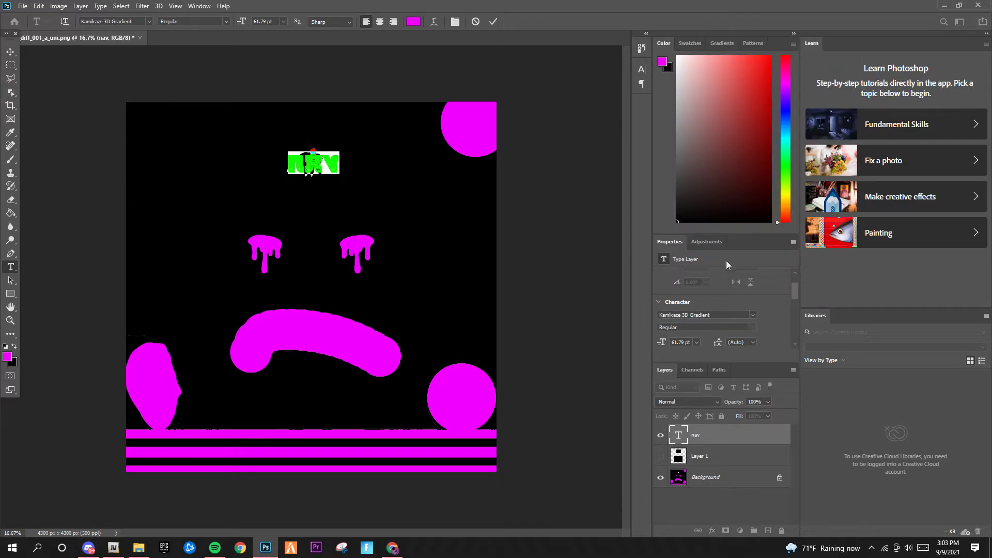
left_click(753, 315)
left_click(743, 75)
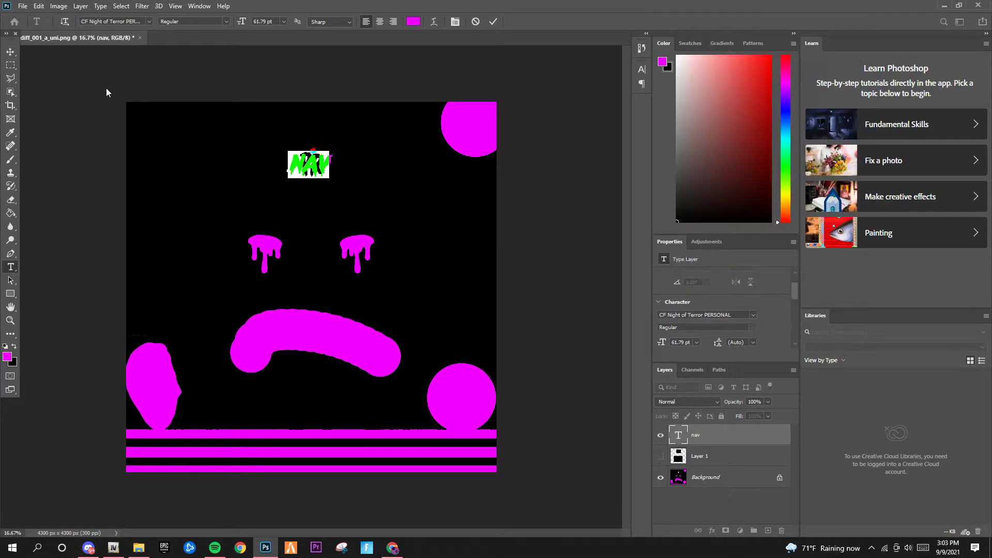
left_click(11, 53)
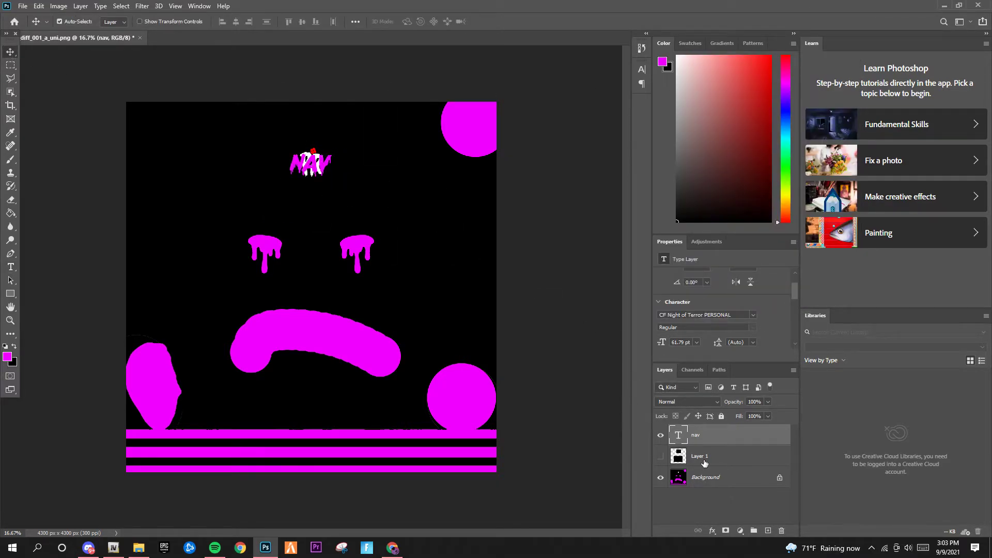
left_click(664, 456)
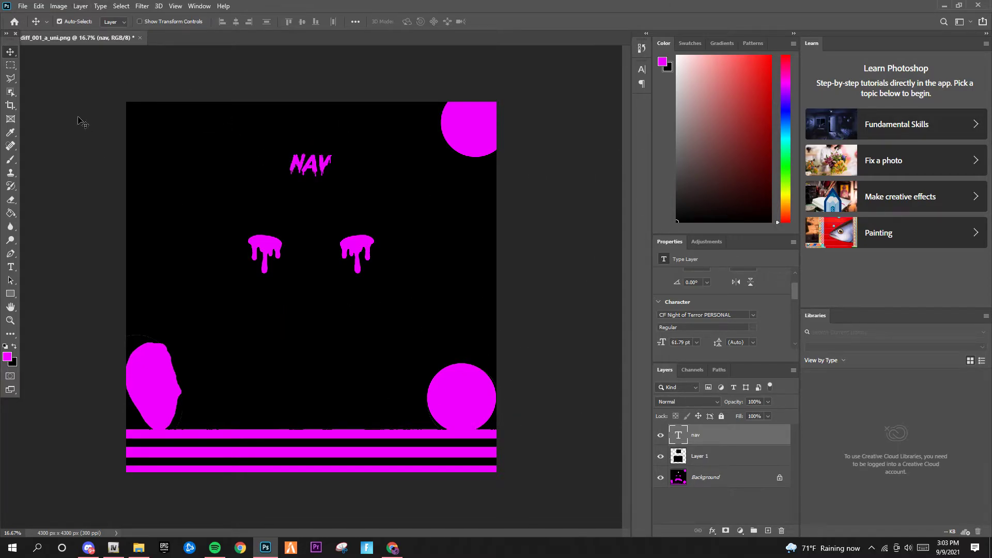
left_click(22, 7)
Browse the pngs folder, check Discord's clothing-pngs channel, then cancel the Open dialog
left_click(41, 28)
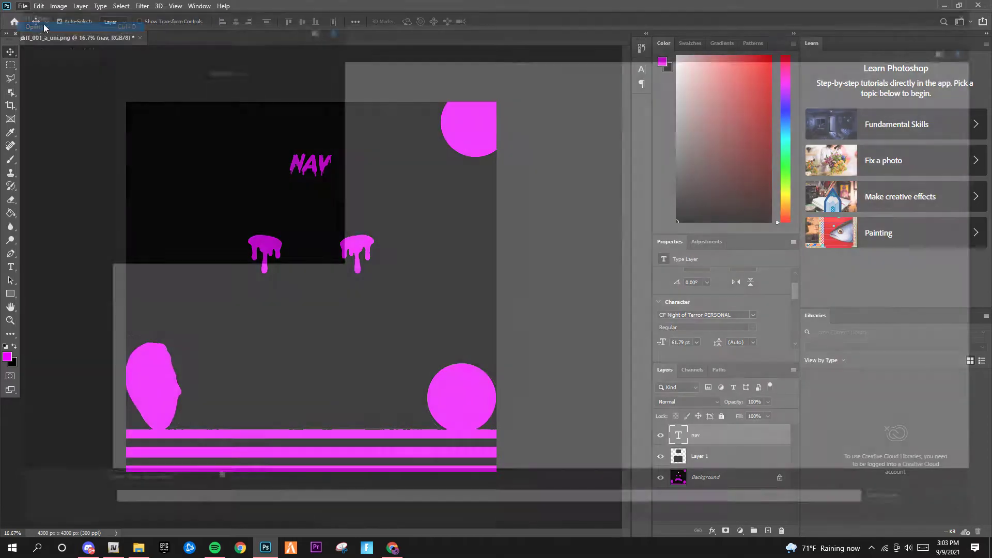
left_click(58, 167)
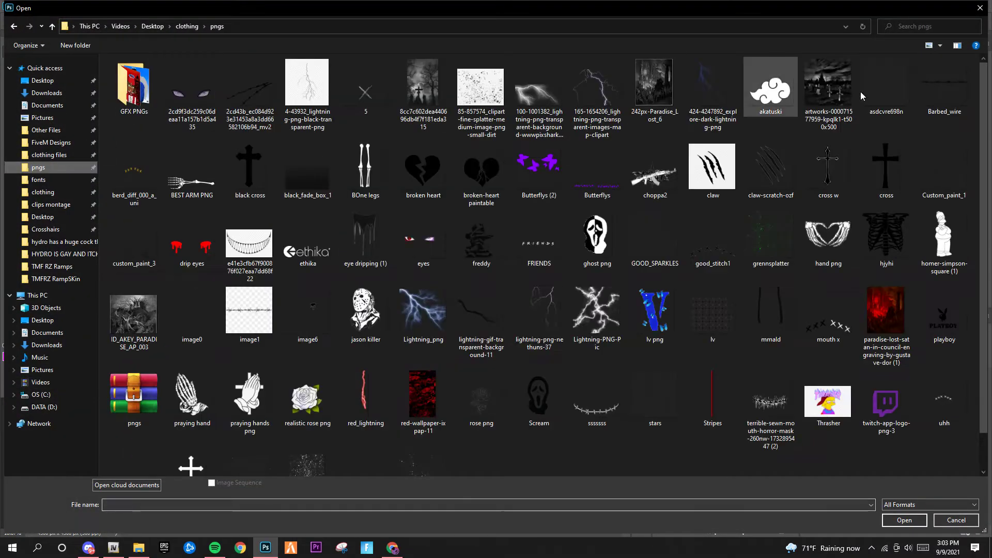
left_click(88, 547)
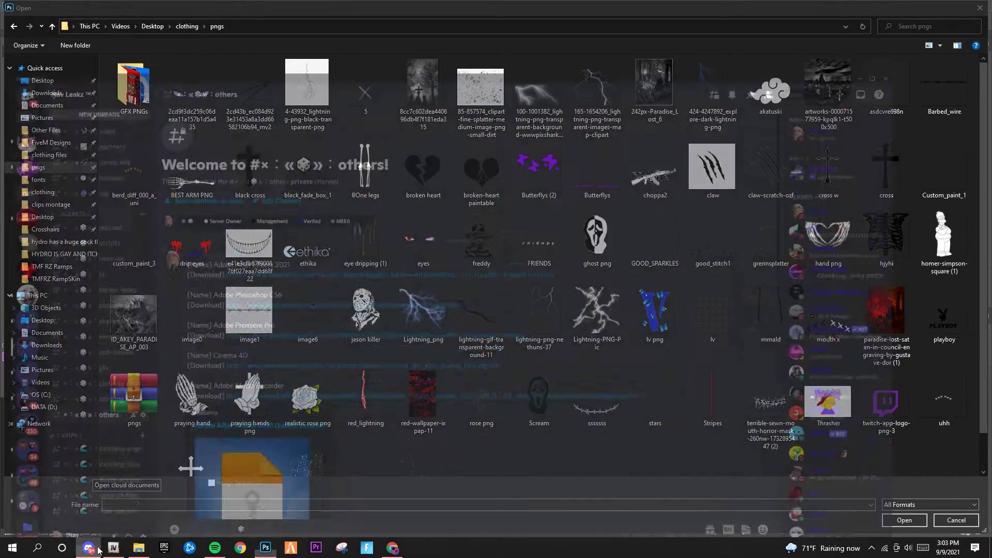
left_click(111, 348)
scroll(267, 242, "up", 4)
scroll(262, 252, "up", 5)
scroll(256, 335, "down", 10)
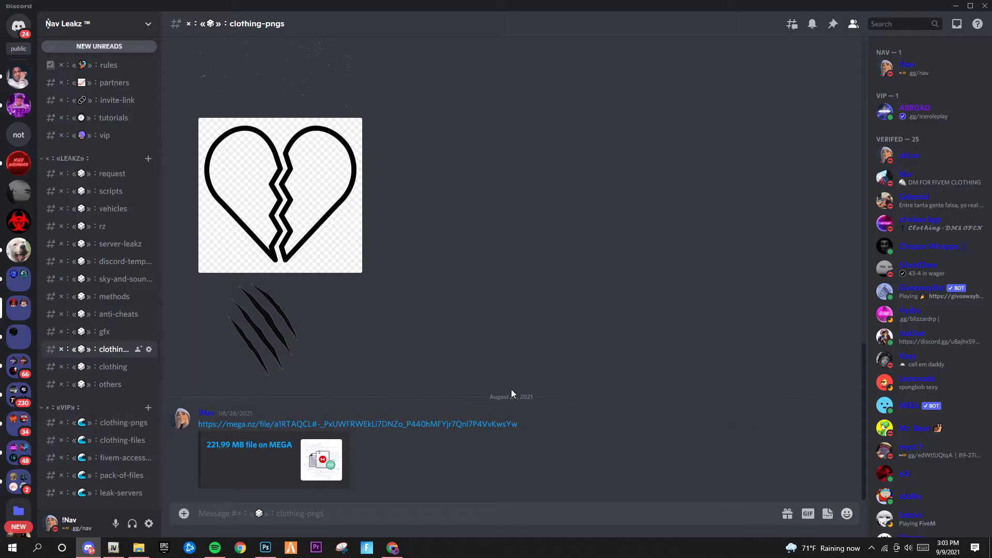
left_click(955, 6)
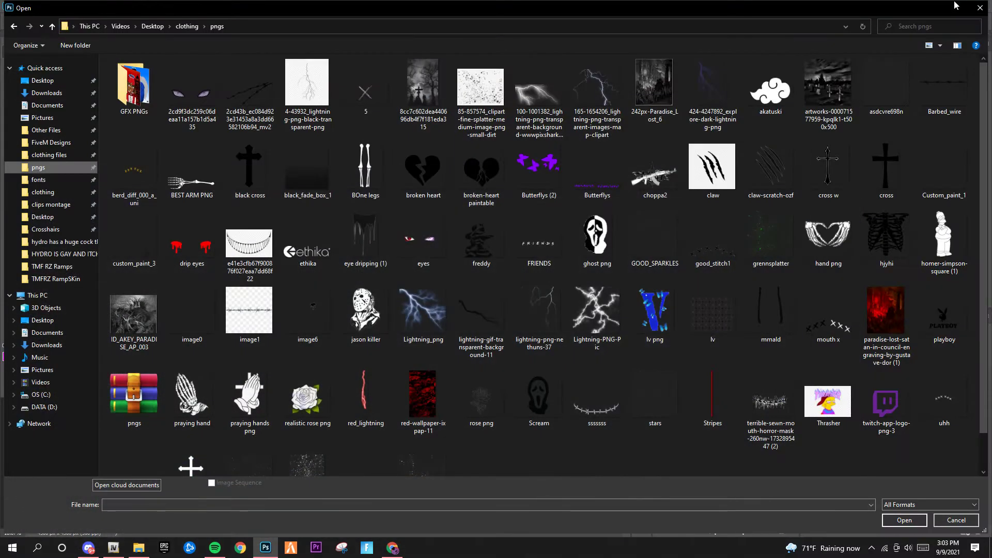
scroll(377, 281, "down", 1)
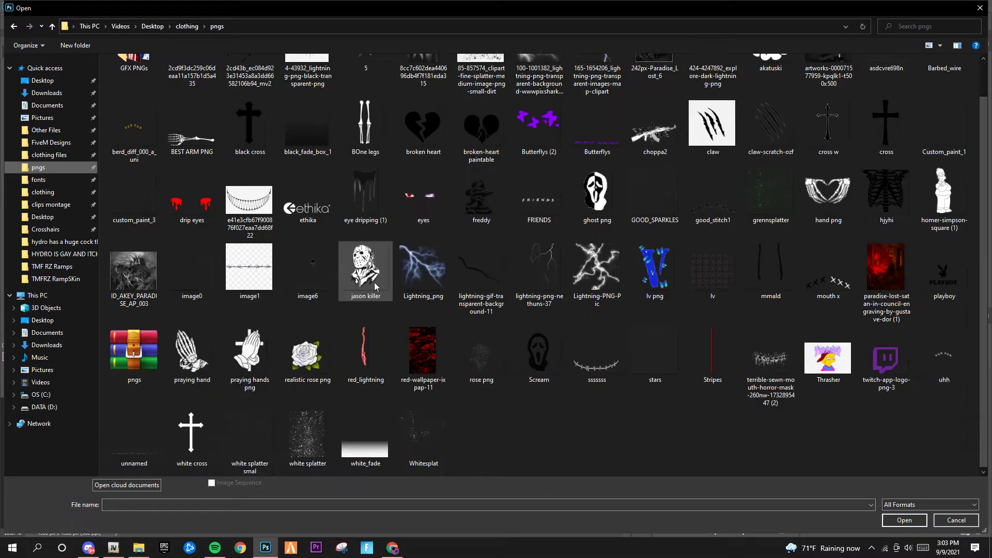
left_click(182, 354)
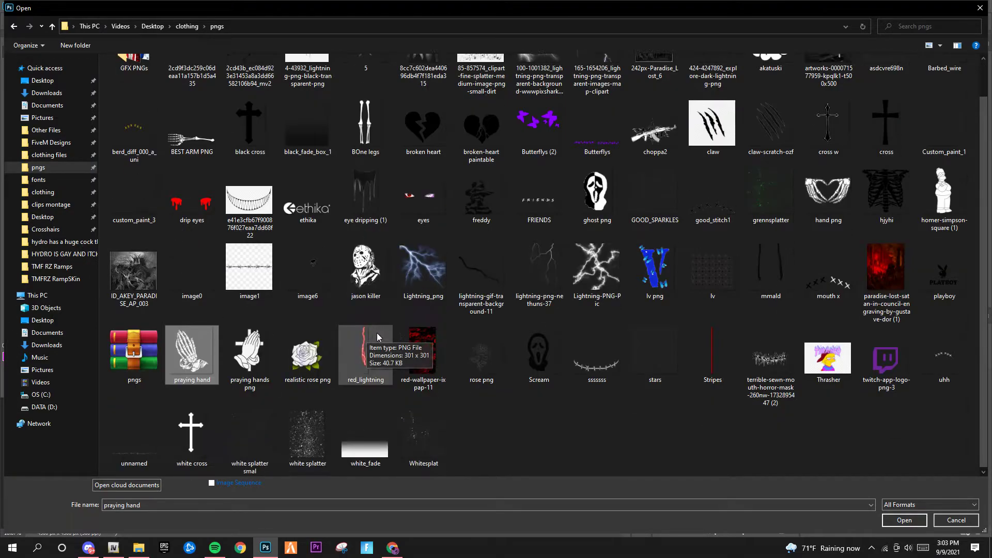
left_click(979, 8)
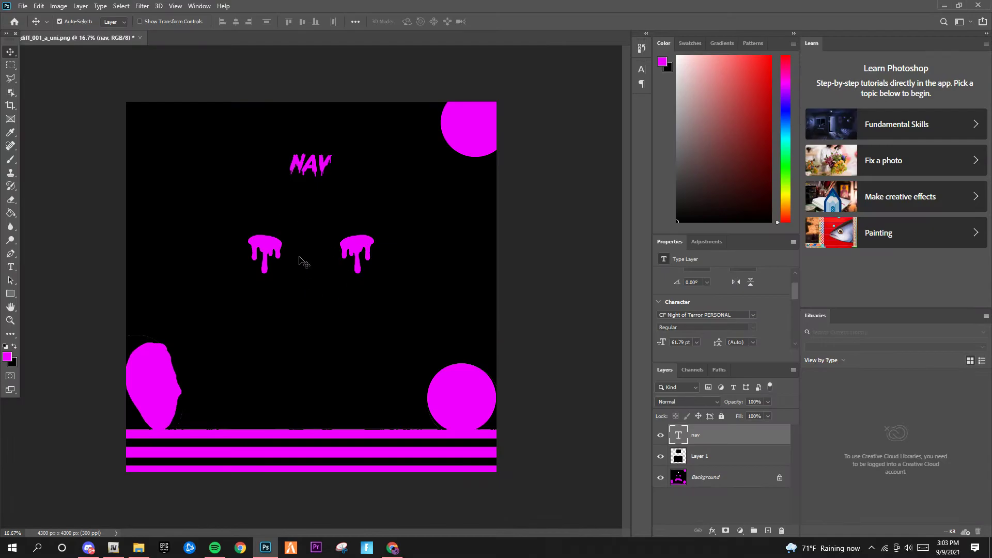
Open stars.png from the pngs folder and dismiss the same-document error
left_click(25, 6)
left_click(31, 27)
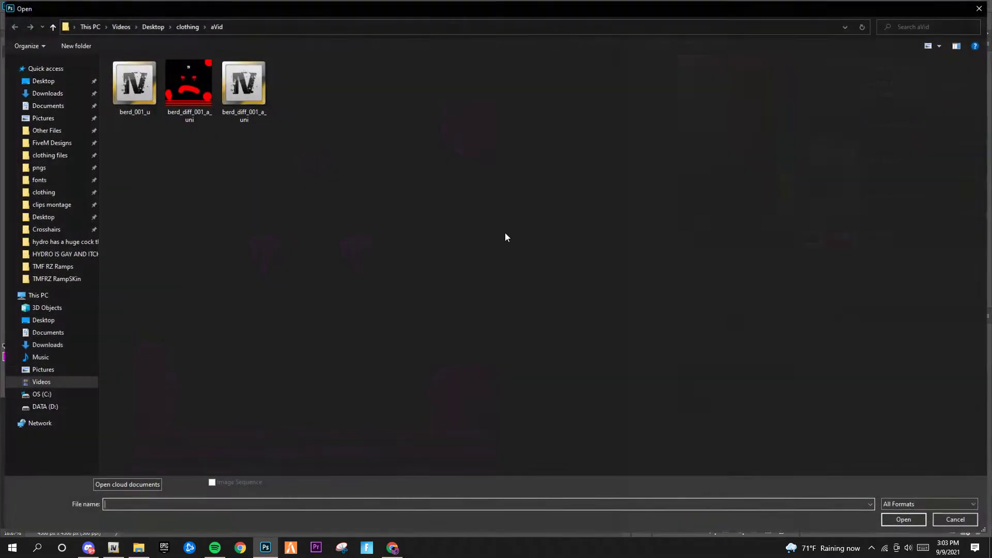
left_click(36, 180)
left_click(38, 168)
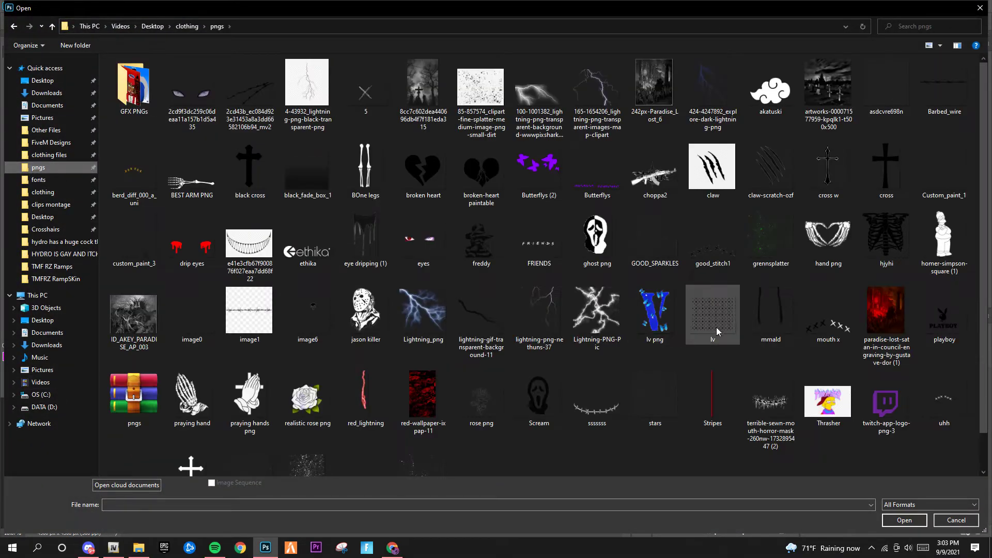
double_click(652, 370)
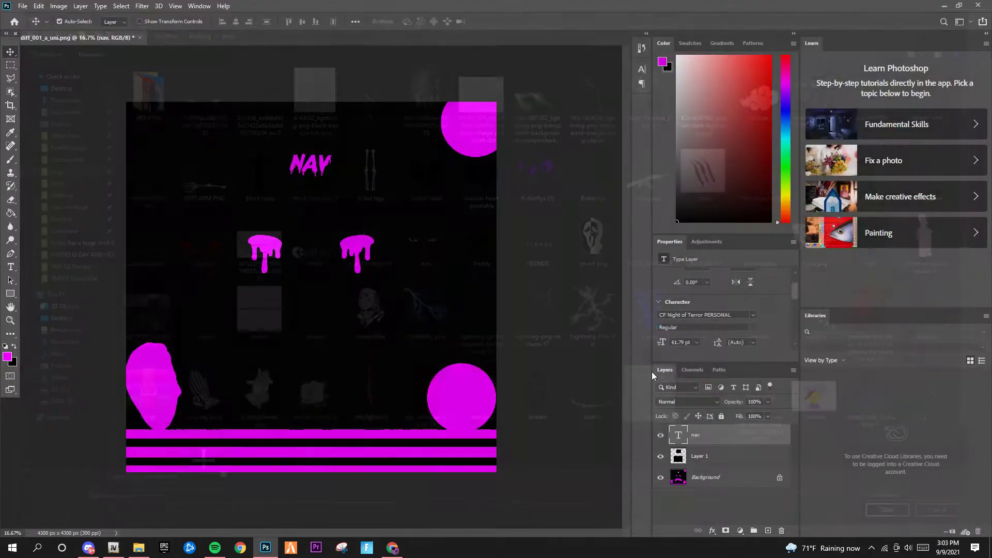
left_click_drag(699, 429, 266, 279)
left_click(489, 203)
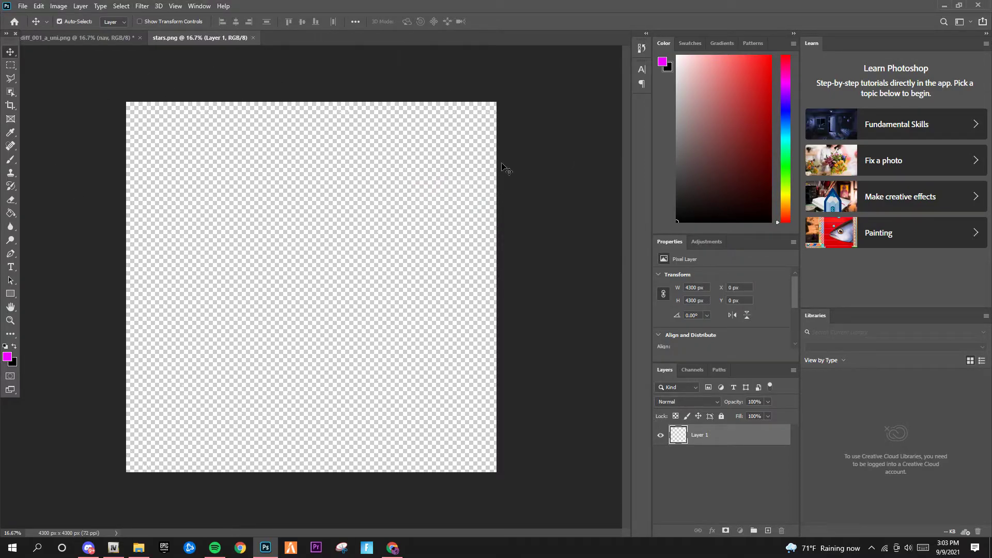
Drag the stars into the mask as Layer 2, scale to 105.58% covering the canvas, and add Layer 3
left_click_drag(733, 445, 241, 228)
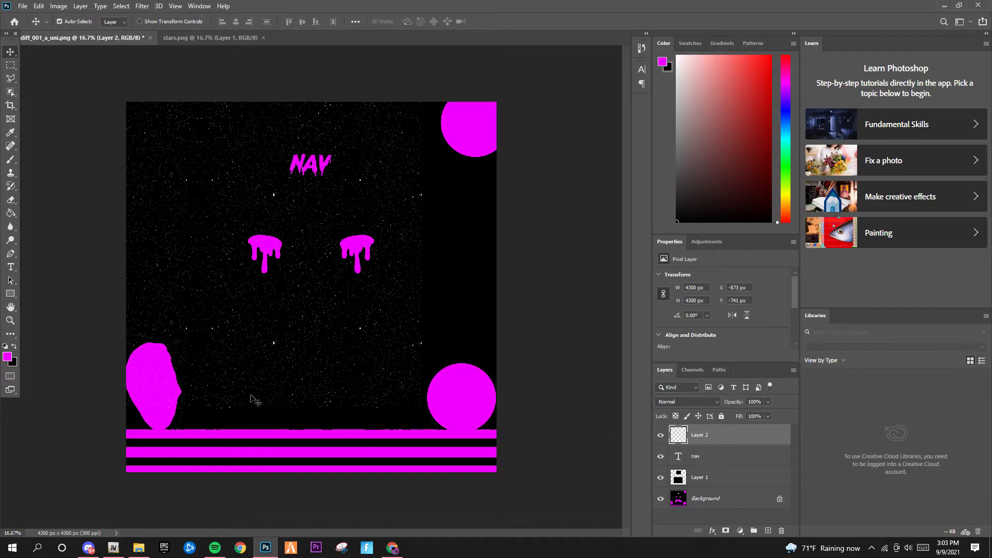
key("ctrl+t")
left_click_drag(409, 282, 468, 332)
mouse_move(502, 294)
left_mouse_down()
mouse_move(519, 287)
mouse_move(507, 287)
left_mouse_up()
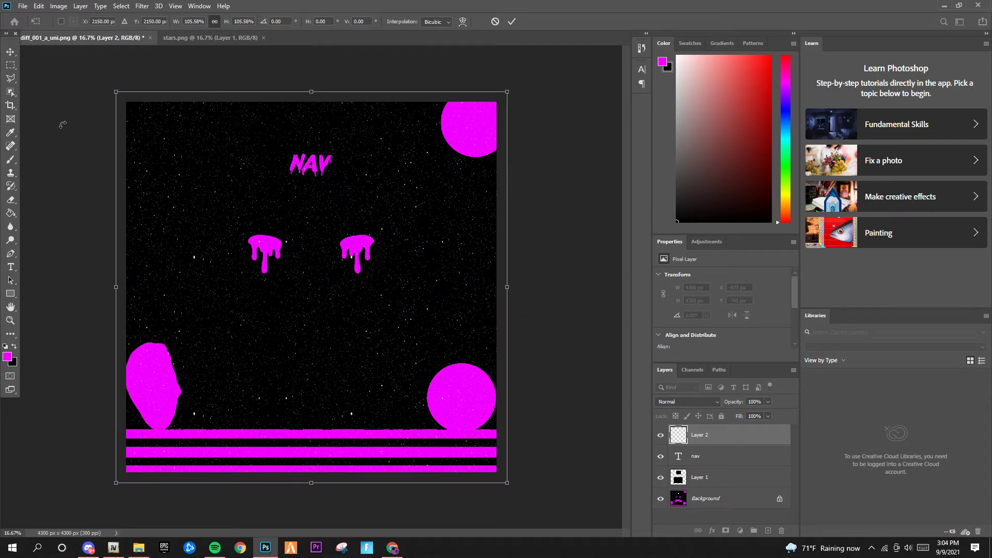
left_click(11, 53)
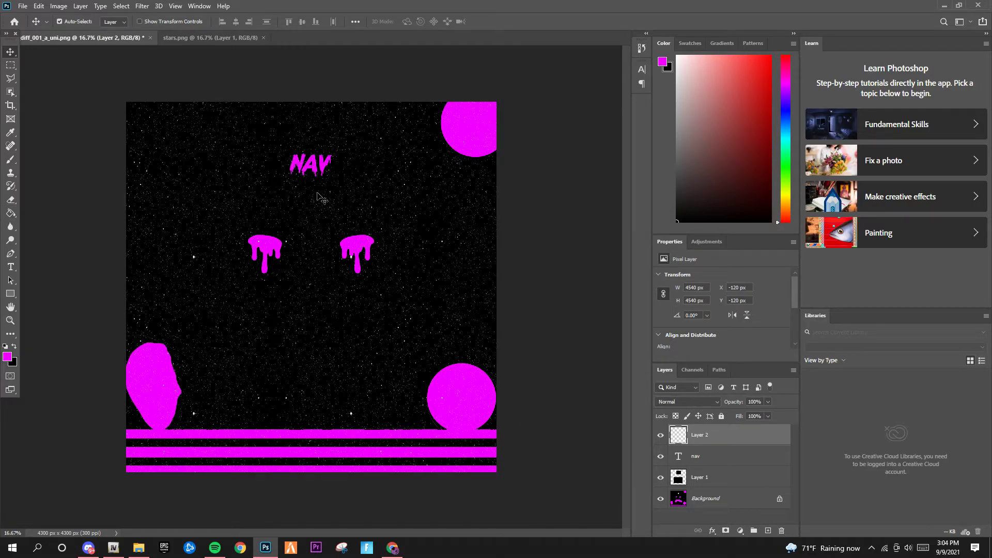
left_click(768, 531)
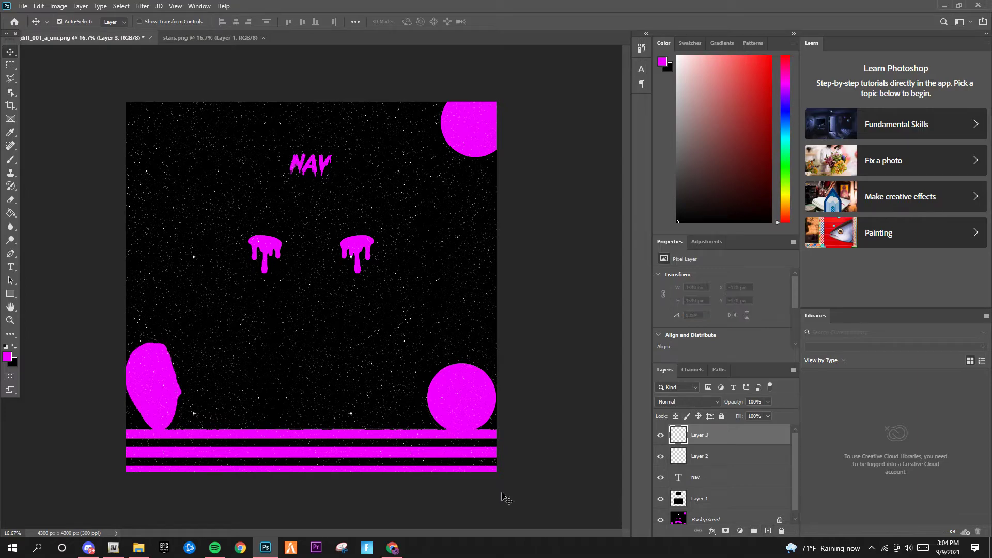
Paint-bucket fill Layer 3 magenta and clip it to the stars layer
left_click(10, 213)
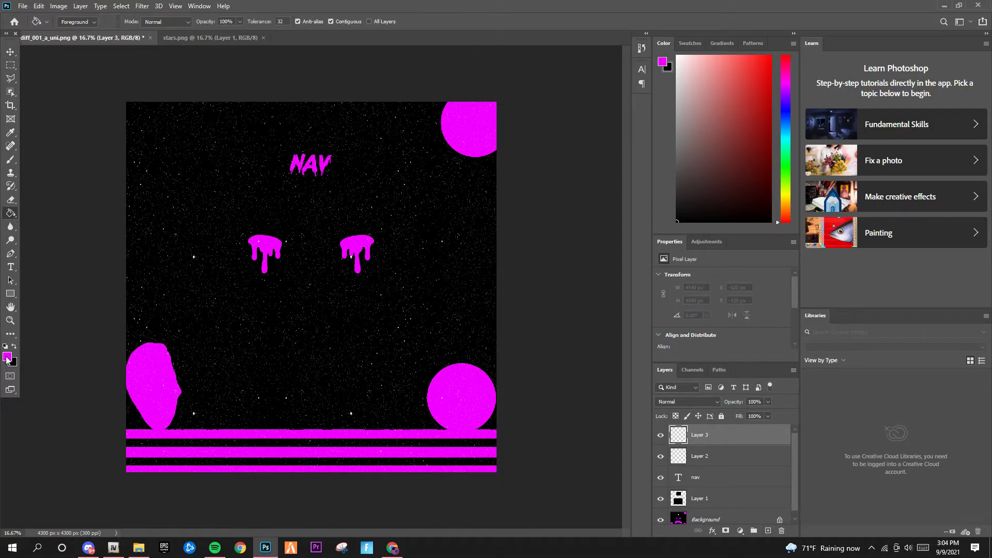
left_click(325, 281)
left_click(11, 52)
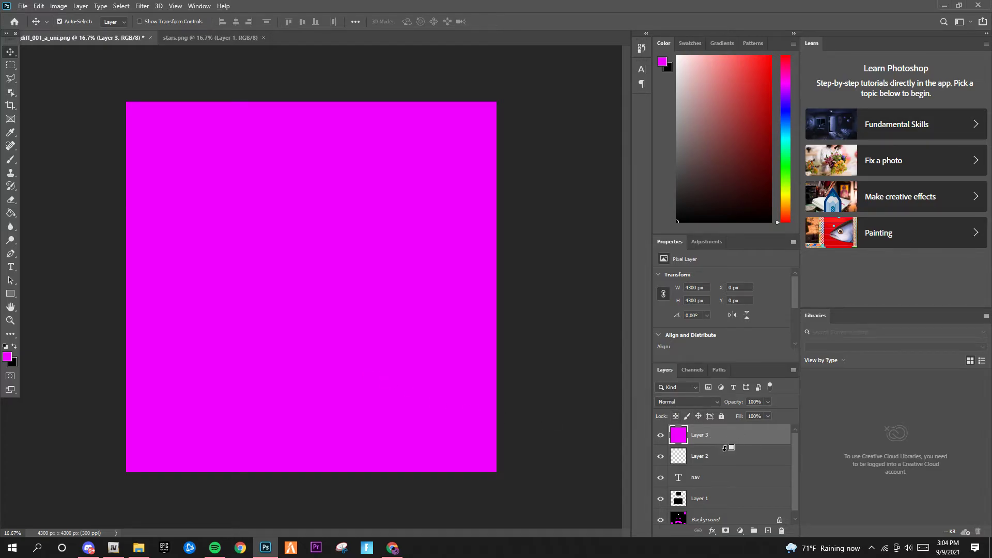
left_click(724, 448, "alt")
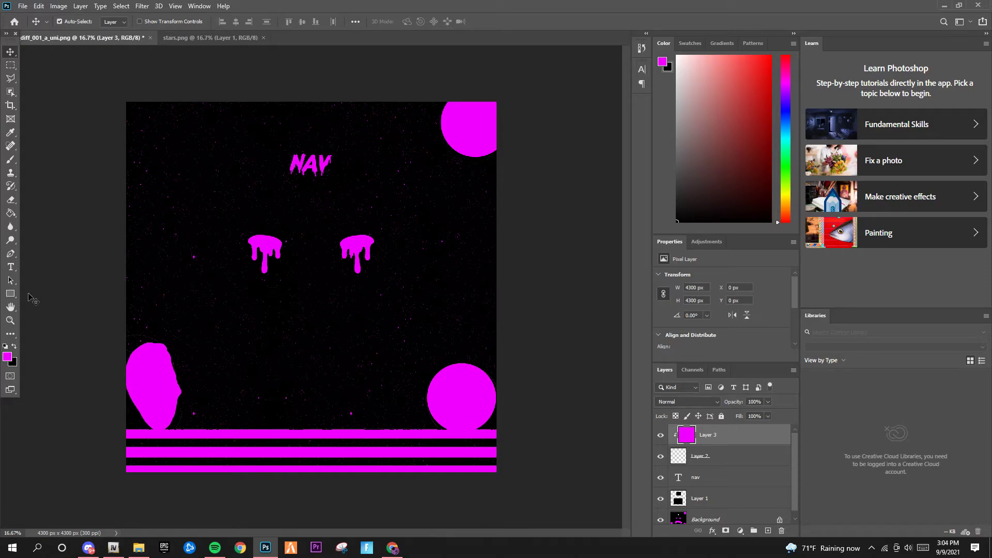
Zoom in to inspect the NAV text, then fit the whole texture on screen
left_click(10, 320)
left_click_drag(299, 146, 333, 186)
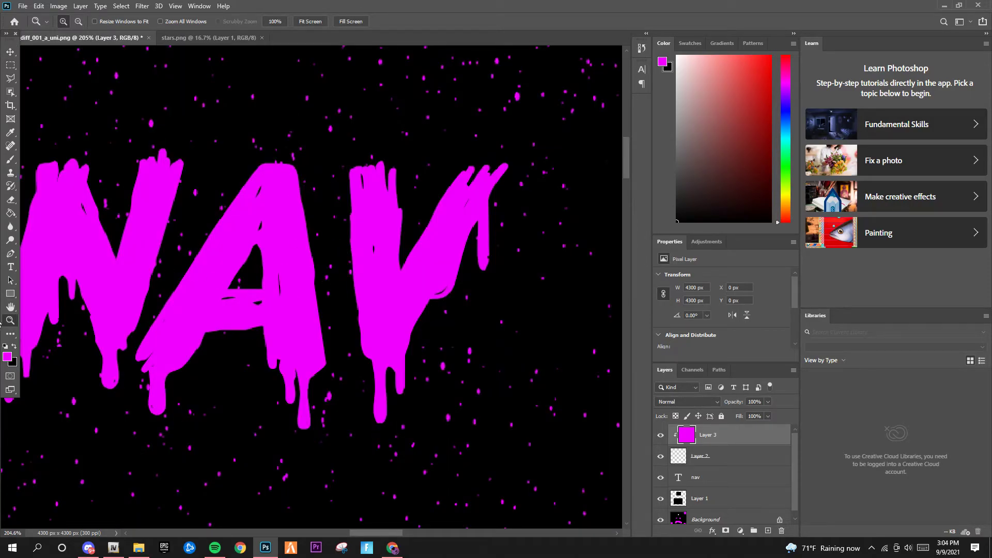
right_click(230, 303)
left_click(245, 356)
right_click(287, 314)
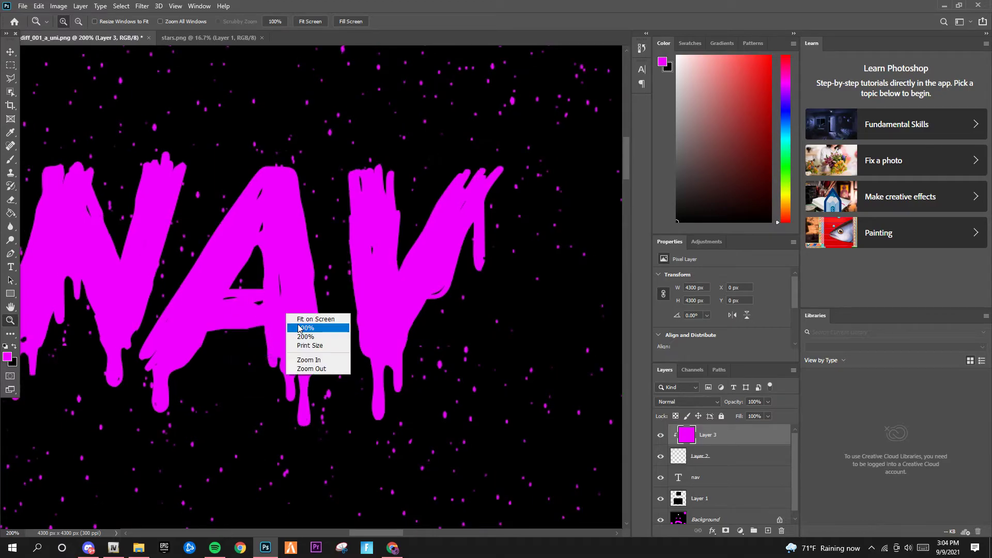
left_click(310, 319)
right_click(298, 316)
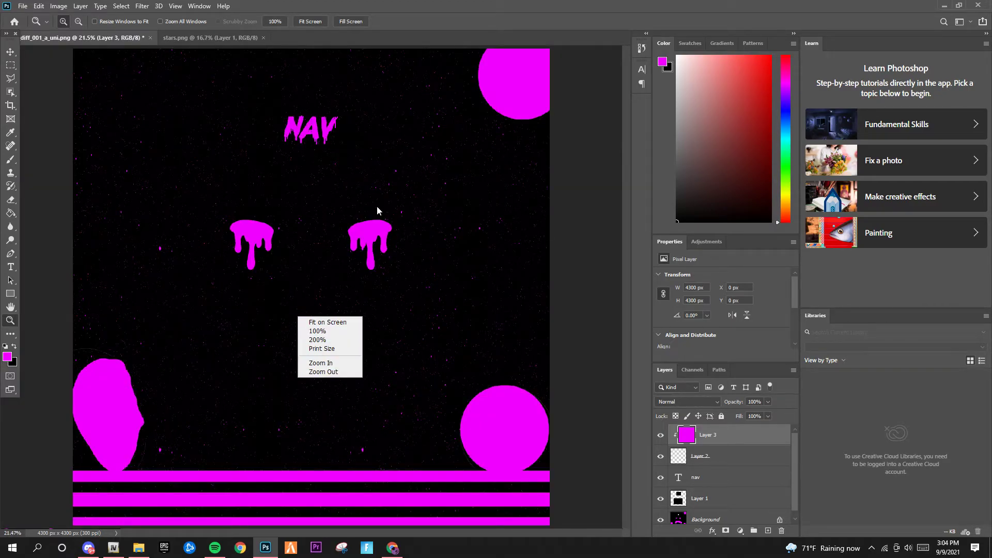
left_click(11, 54)
Drag the nav layer to the top of the stack, above the magenta stars
left_click_drag(721, 485, 710, 430)
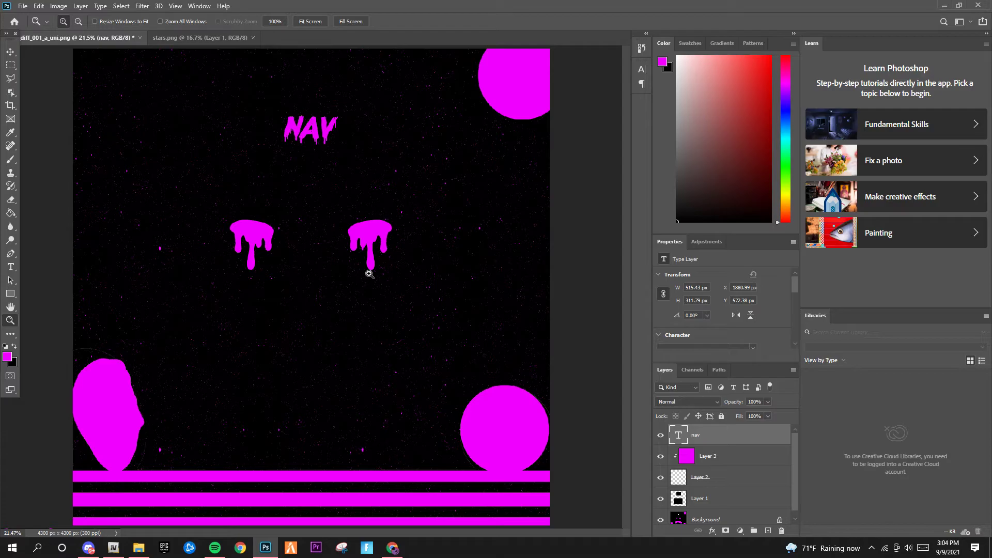
left_click(11, 52)
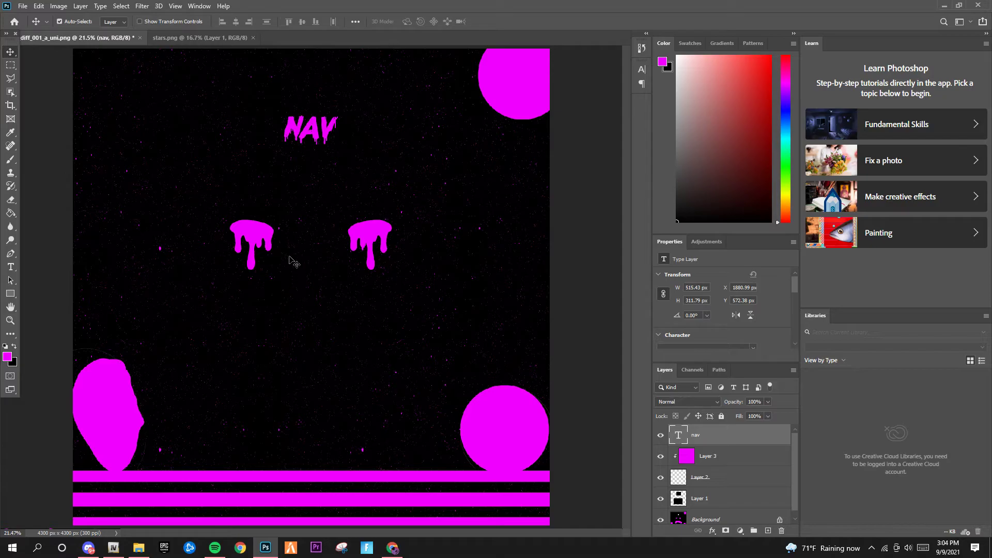
scroll(678, 521, "down", 1)
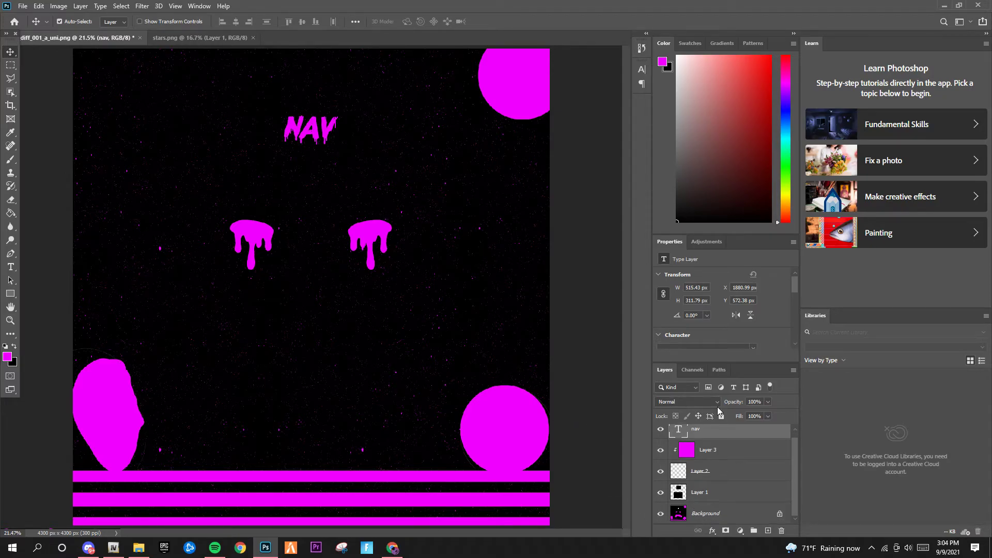
left_click(719, 451)
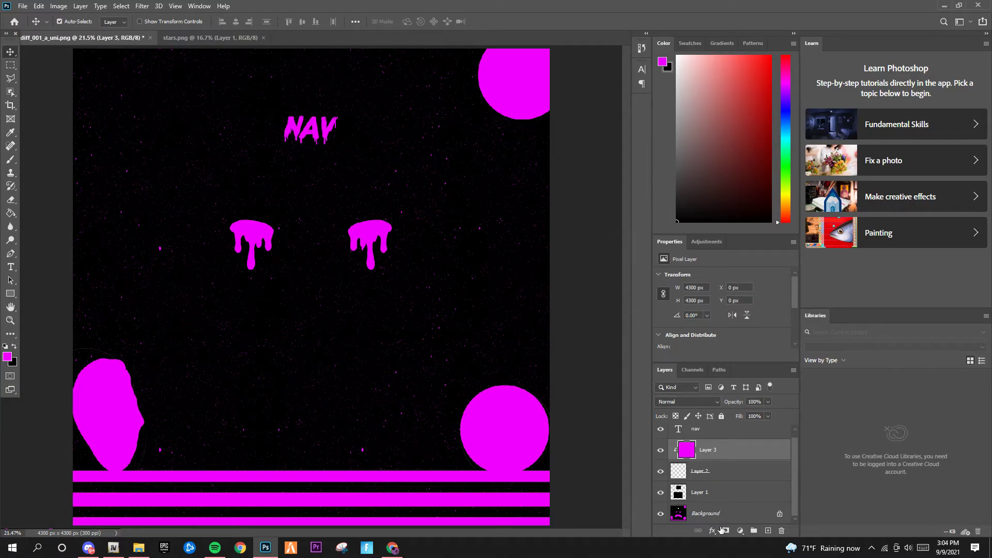
left_click(222, 144)
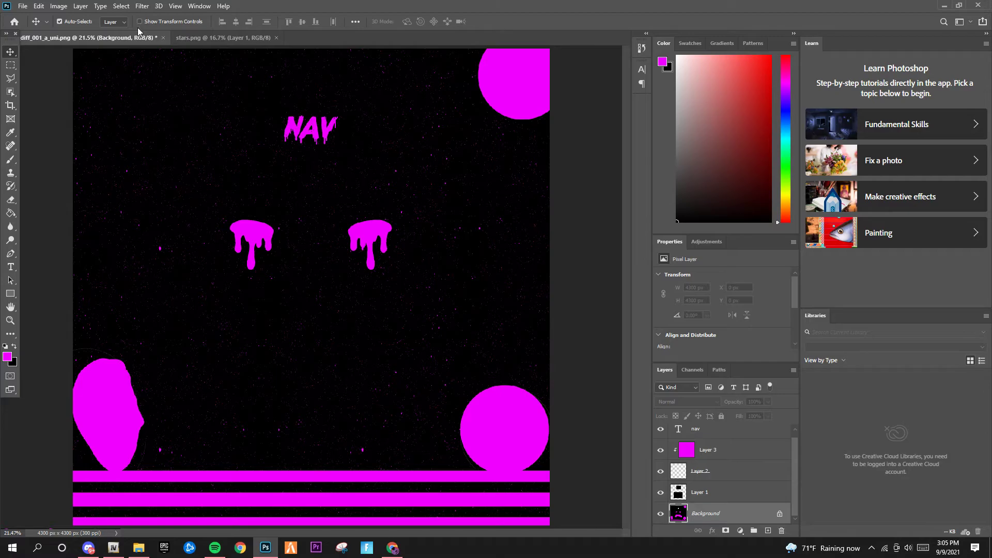
Add 30% noise to the black background, undo it, then reapply the last Add Noise filter
left_click(141, 6)
mouse_move(158, 153)
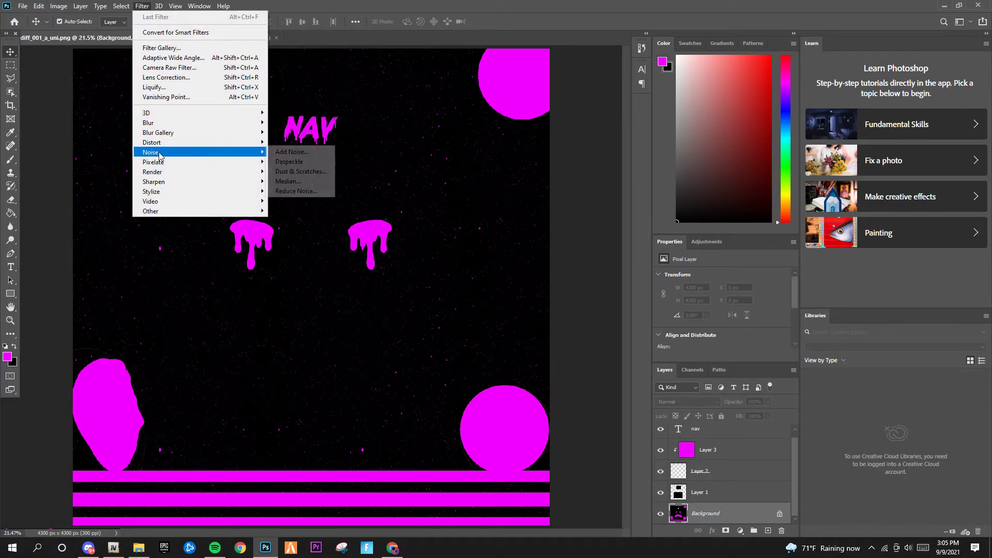
left_click(329, 153)
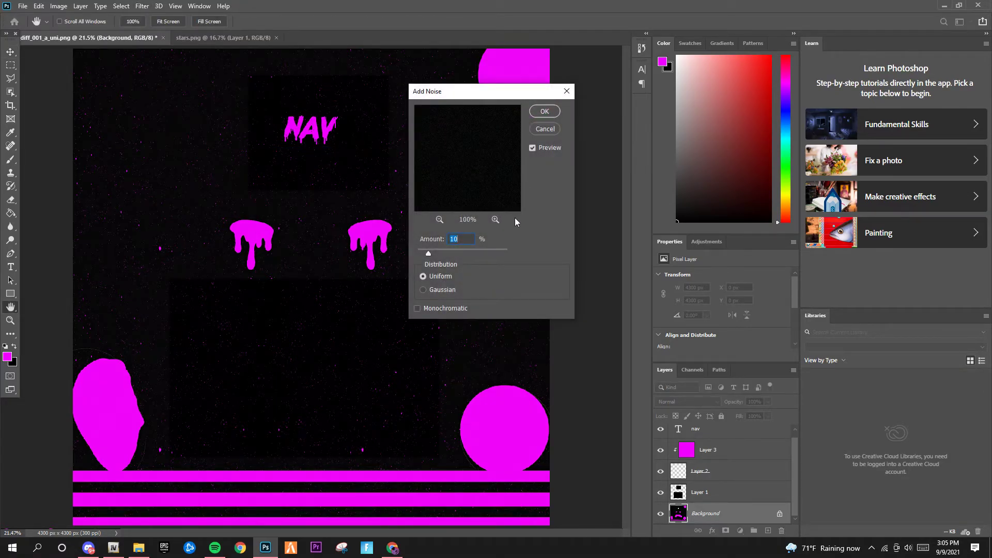
type("30")
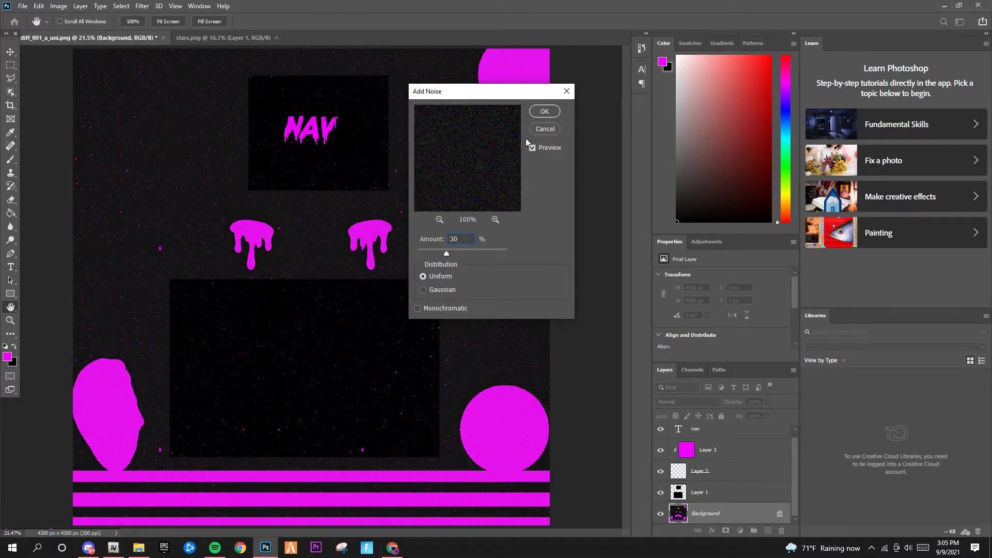
left_click(545, 112)
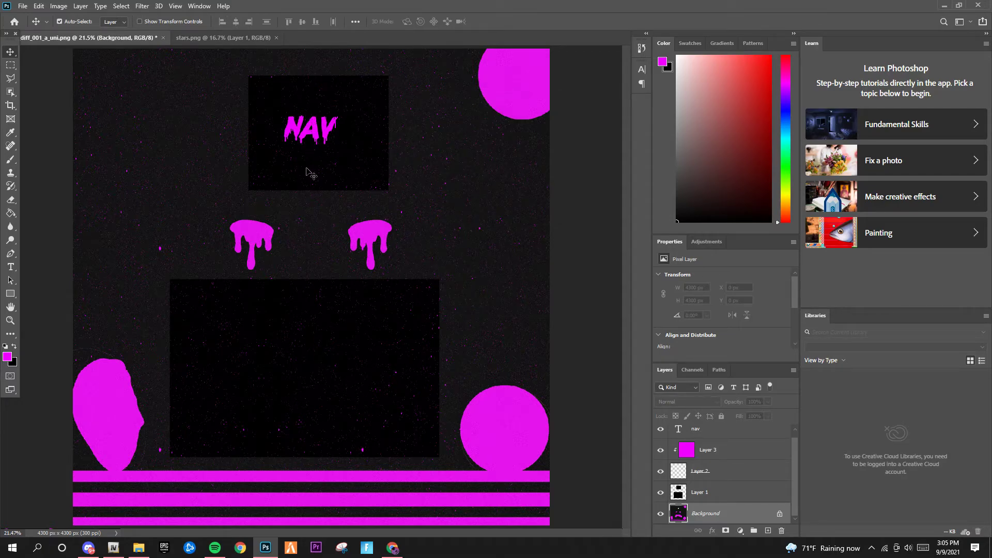
key("ctrl+z")
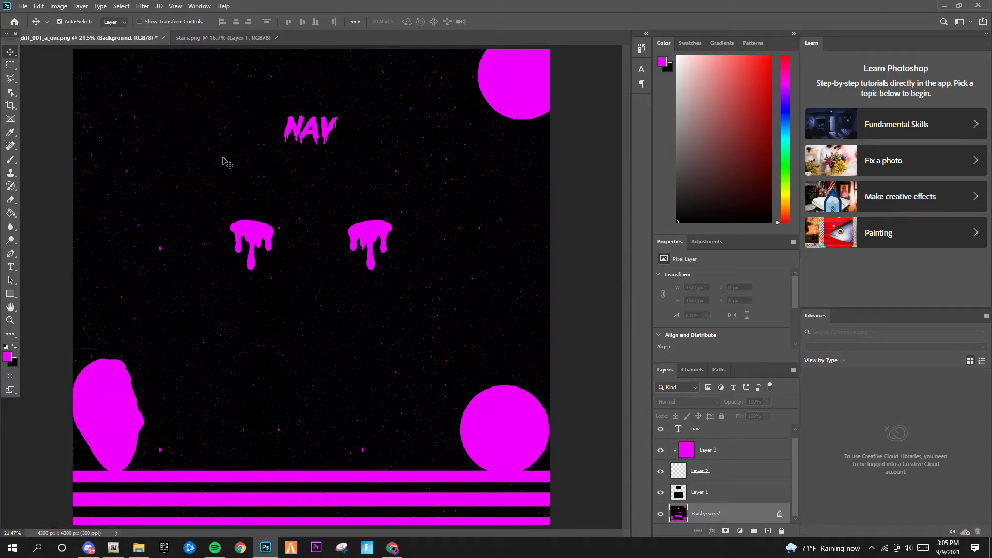
left_click(141, 6)
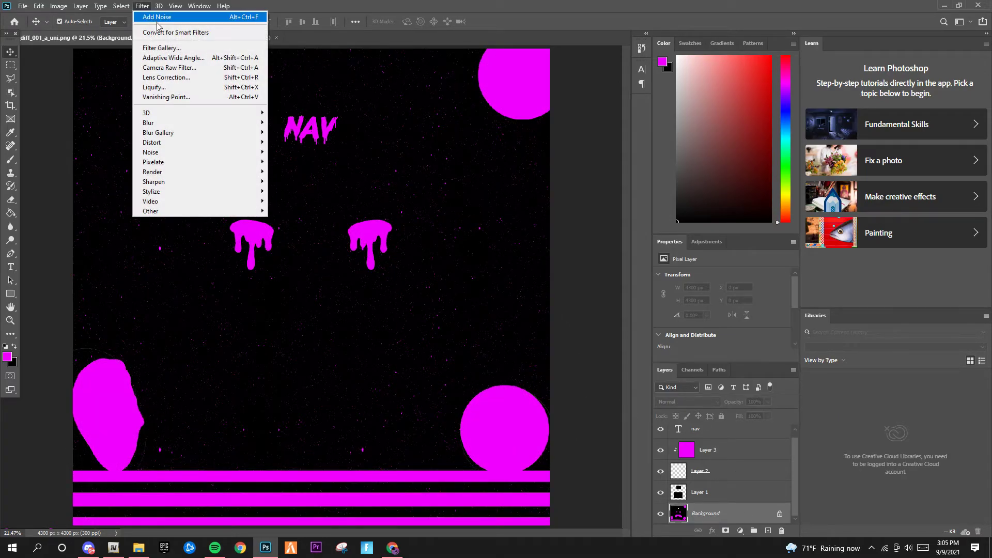
left_click(157, 16)
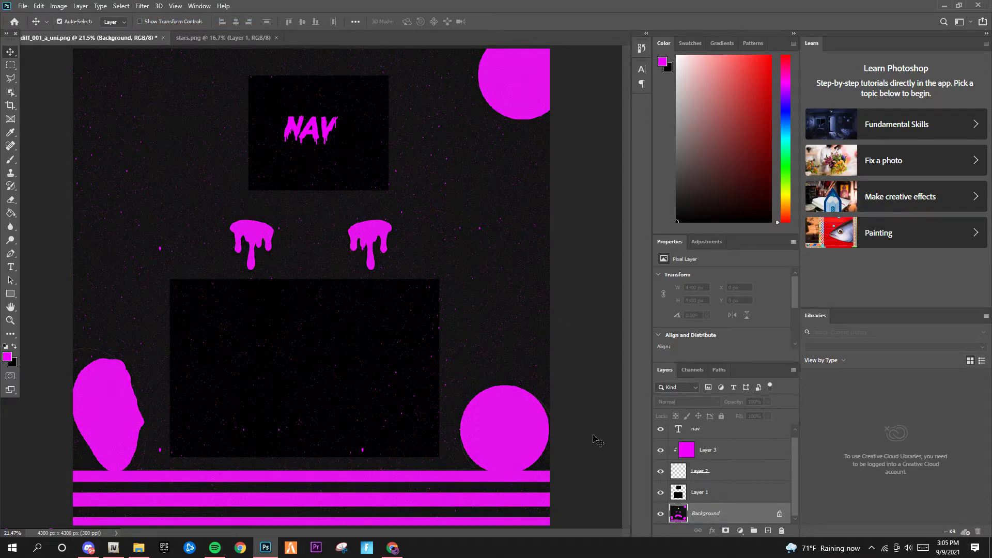
left_click(682, 486)
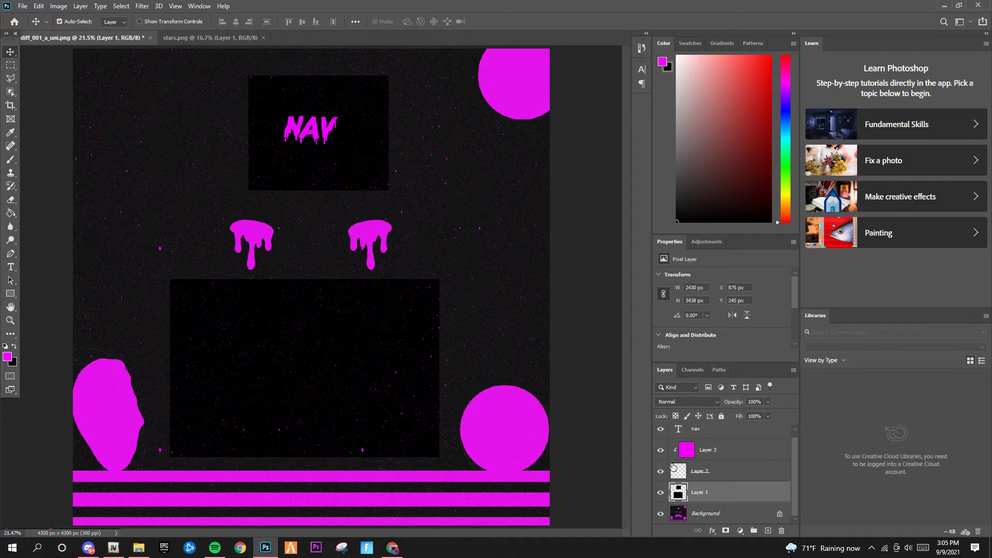
Apply the same Add Noise to Layer 1's dark panels and the NAV text, then bring up Save As
left_click(141, 5)
left_click(158, 16)
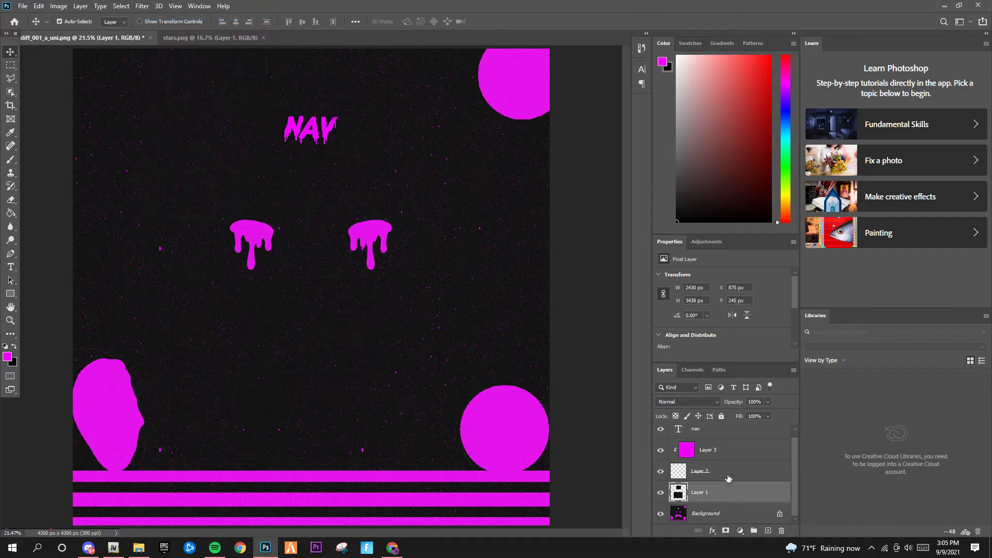
scroll(720, 469, "up", 1)
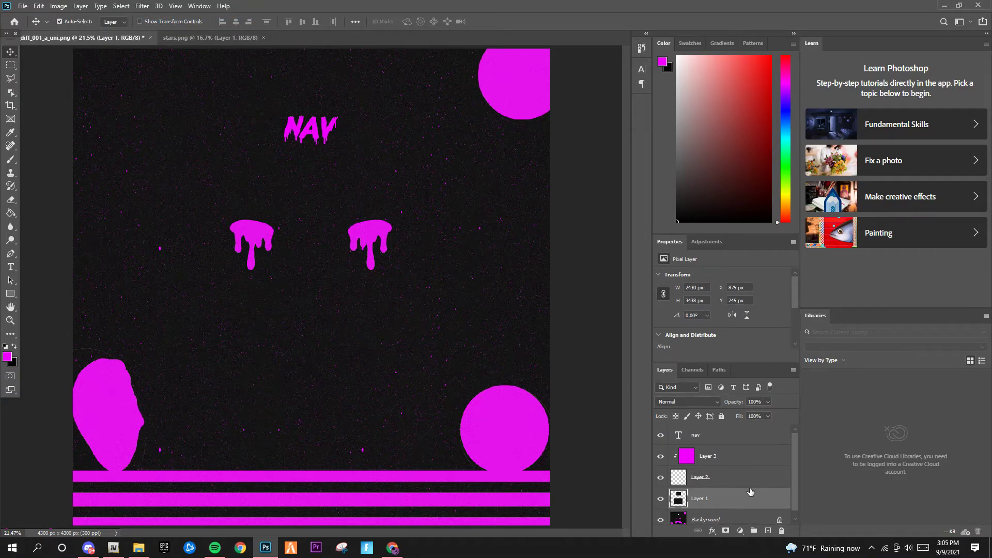
left_click(736, 464)
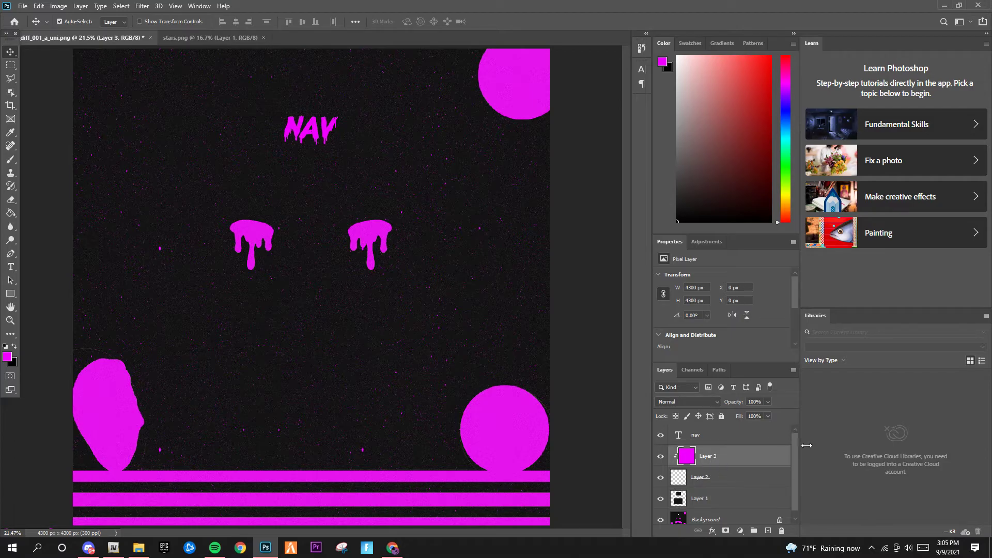
left_click(694, 436)
left_click(142, 6)
left_click(149, 17)
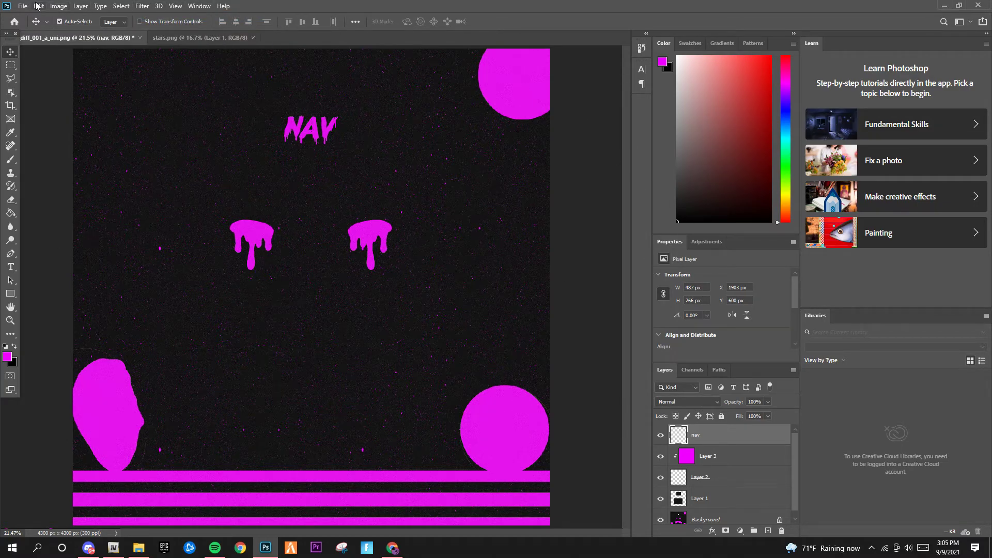
left_click(23, 6)
left_click(50, 129)
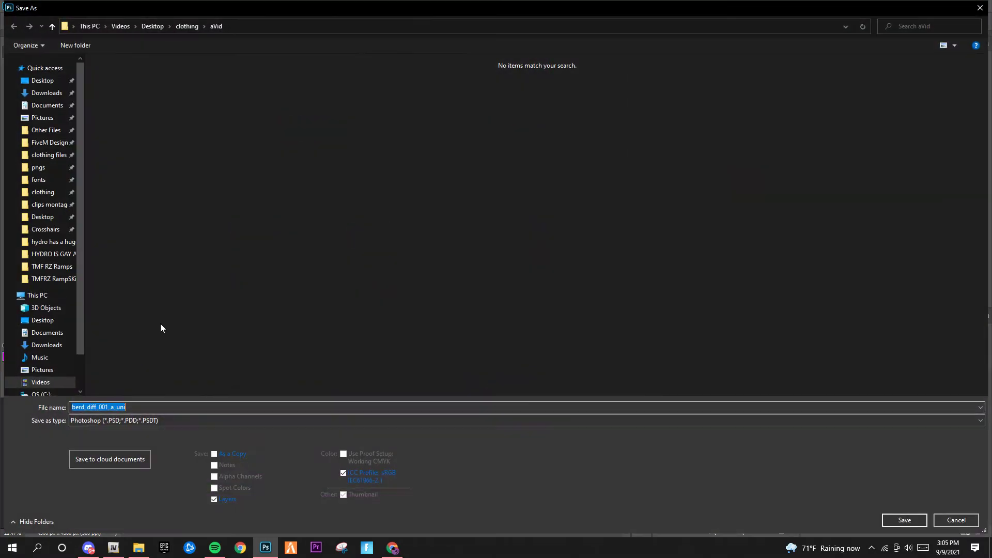
Save the mask as PNG over berd_diff_001_a_uni.png, confirming the replace and PNG options
left_click(81, 423)
left_click(75, 382)
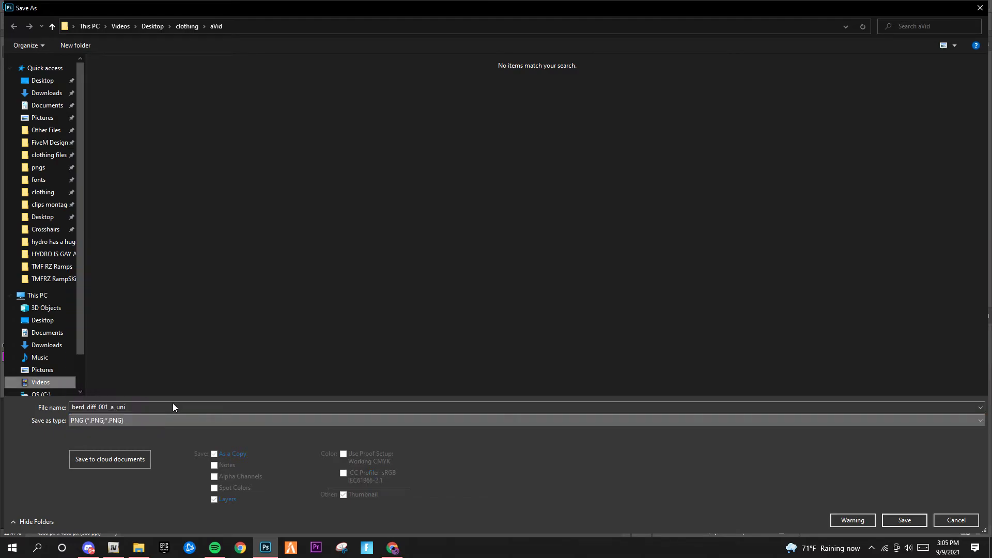
key("Return")
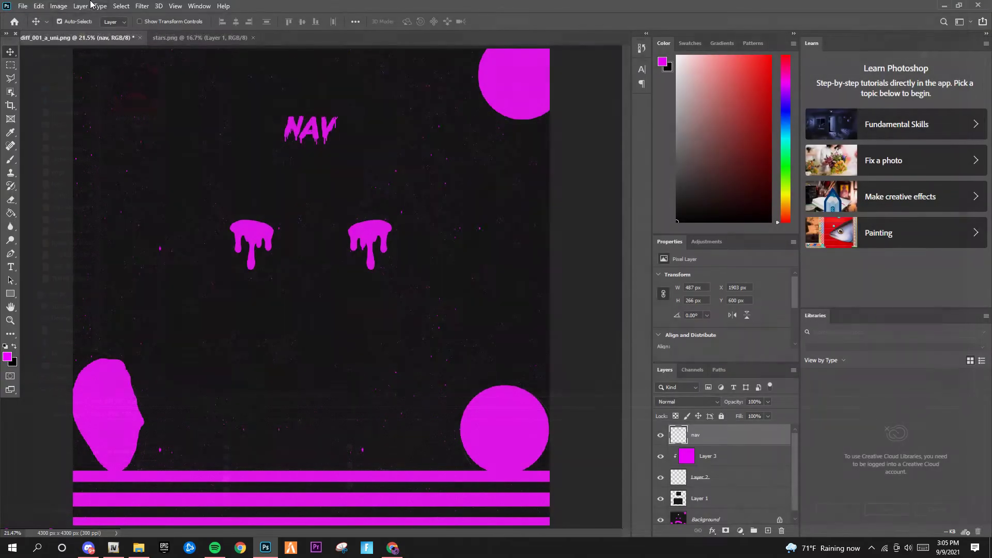
left_click(23, 6)
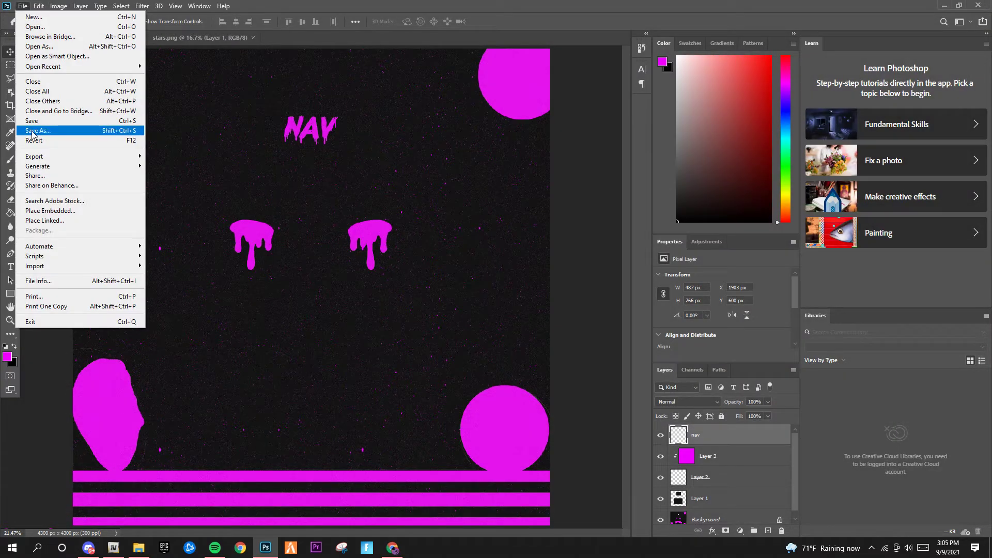
left_click(66, 135)
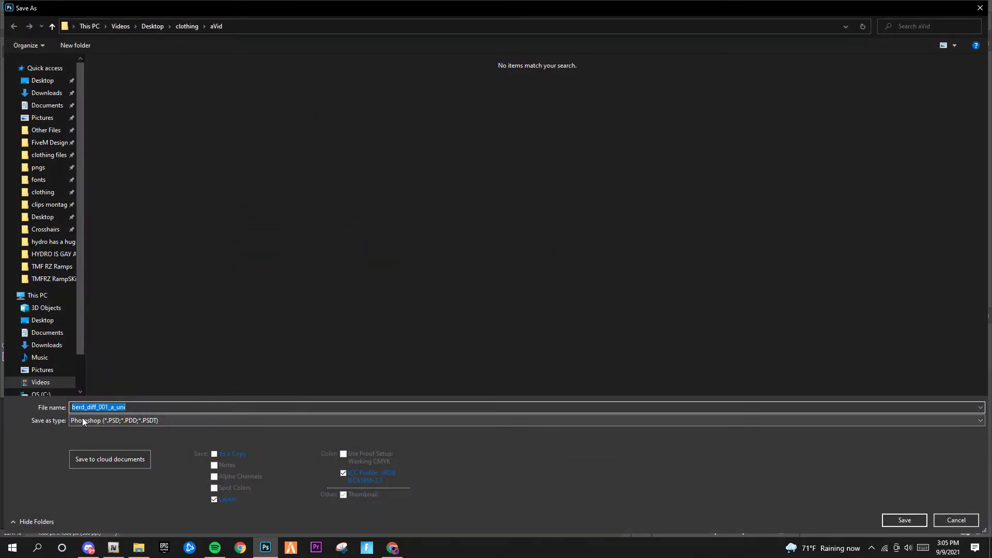
left_click(80, 418)
left_click(95, 382)
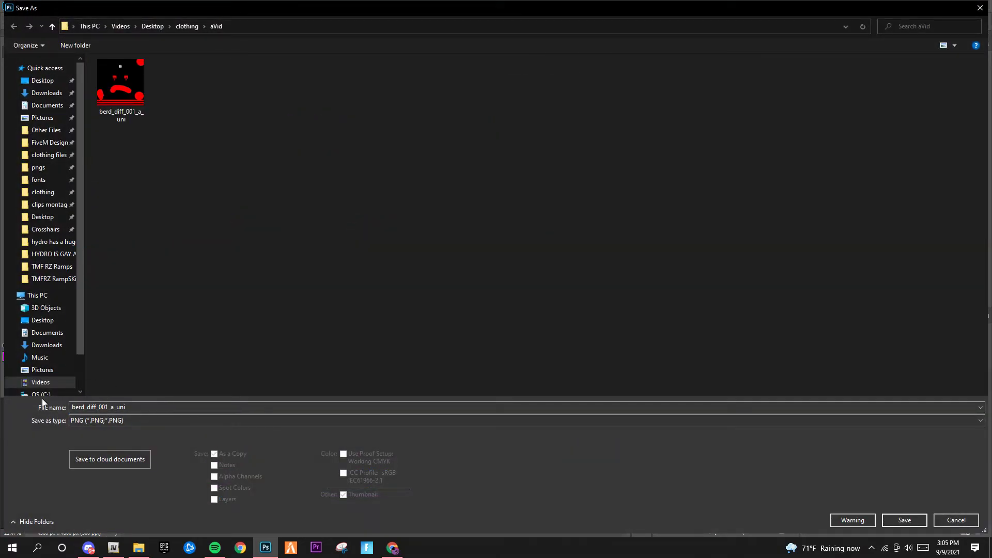
left_click(891, 520)
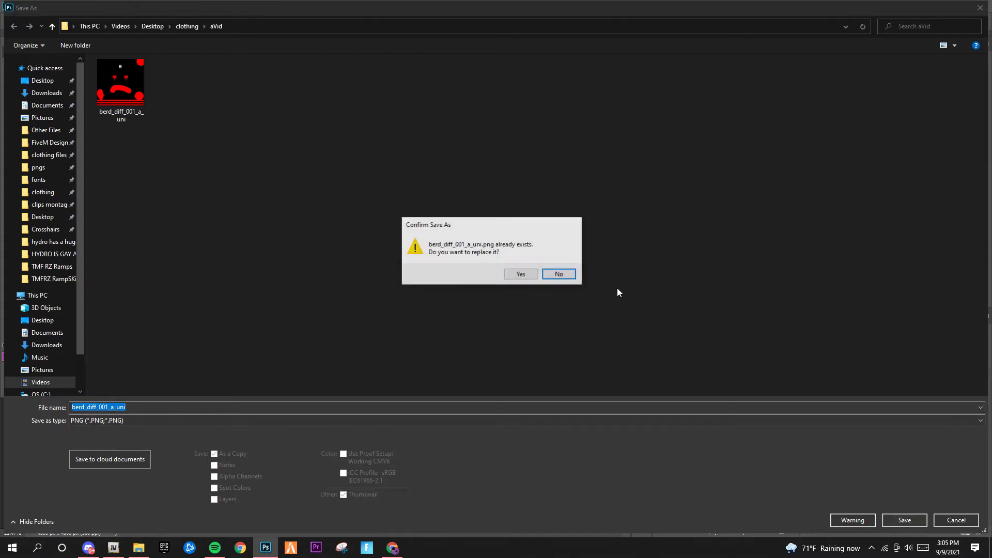
left_click(517, 273)
left_click(568, 164)
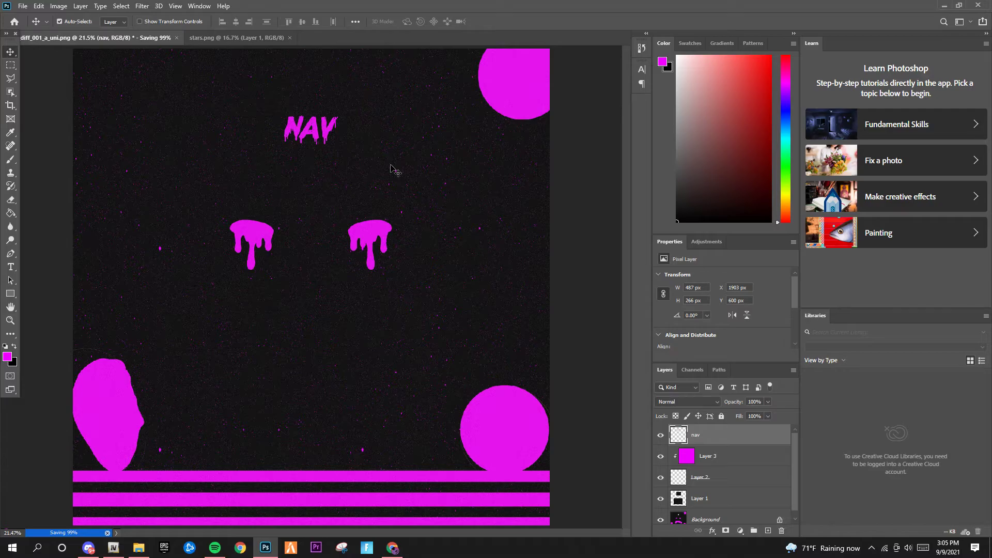
left_click(114, 548)
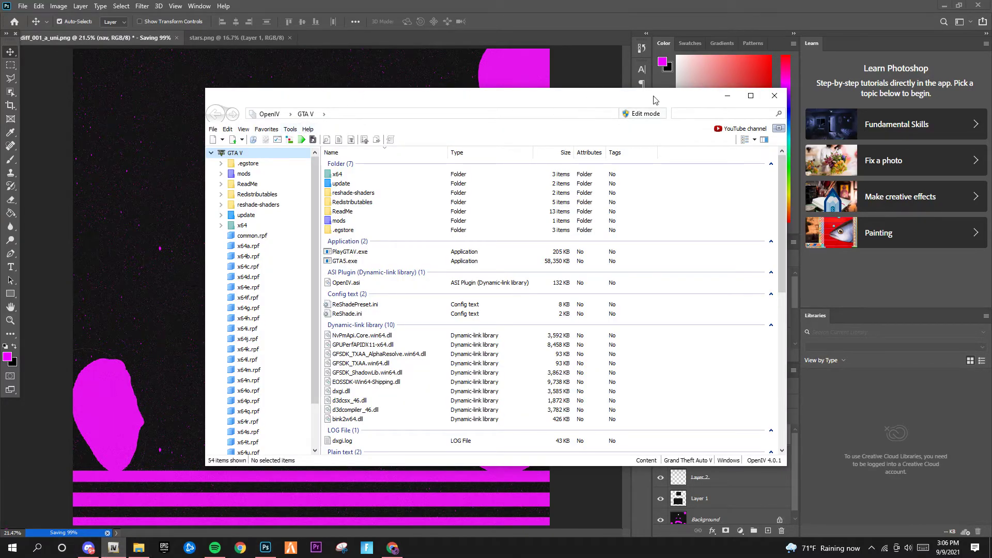
Open berd_diff_001_a_uni.ytd from clothing > aVid in OpenIV's Textures editor
left_click(290, 129)
mouse_move(305, 156)
left_click(420, 156)
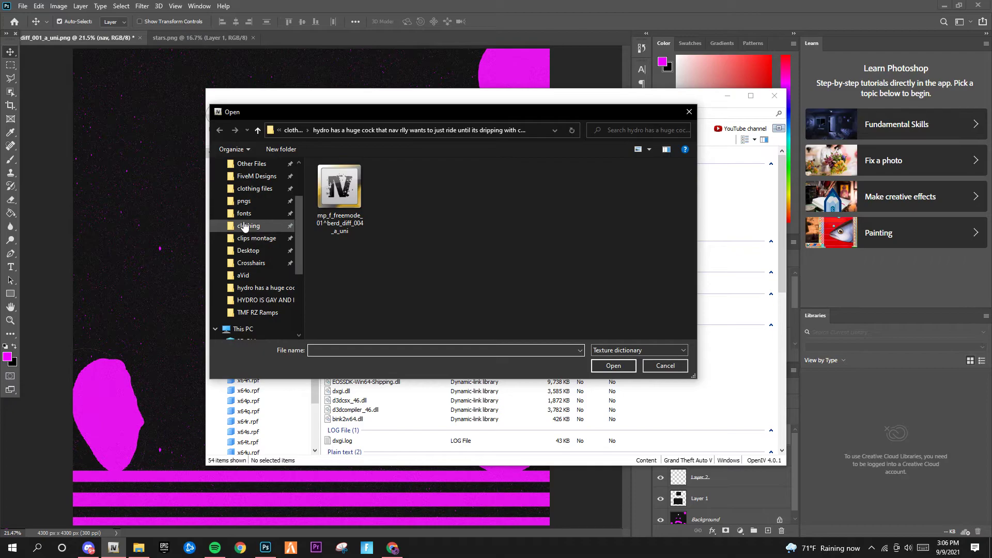
left_click(256, 226)
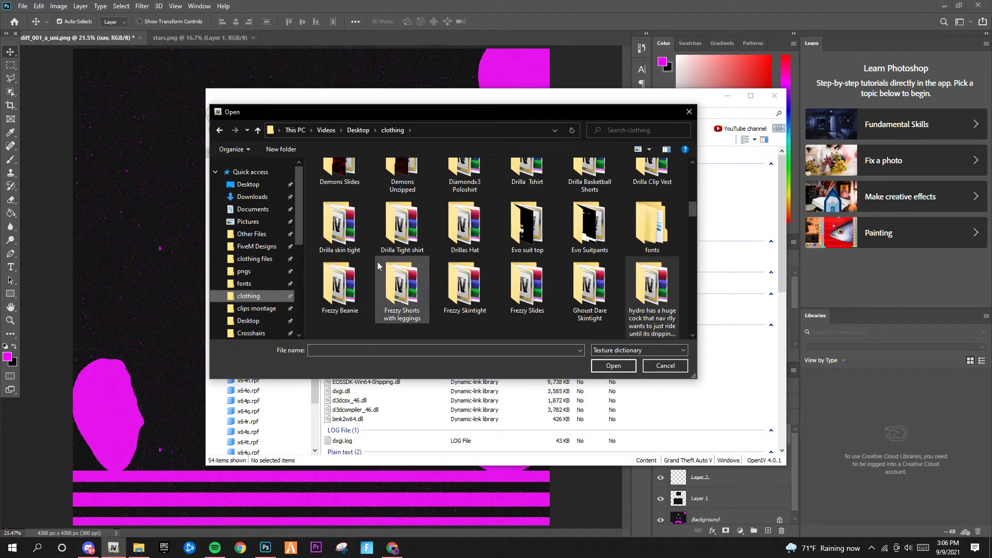
scroll(377, 261, "up", 5)
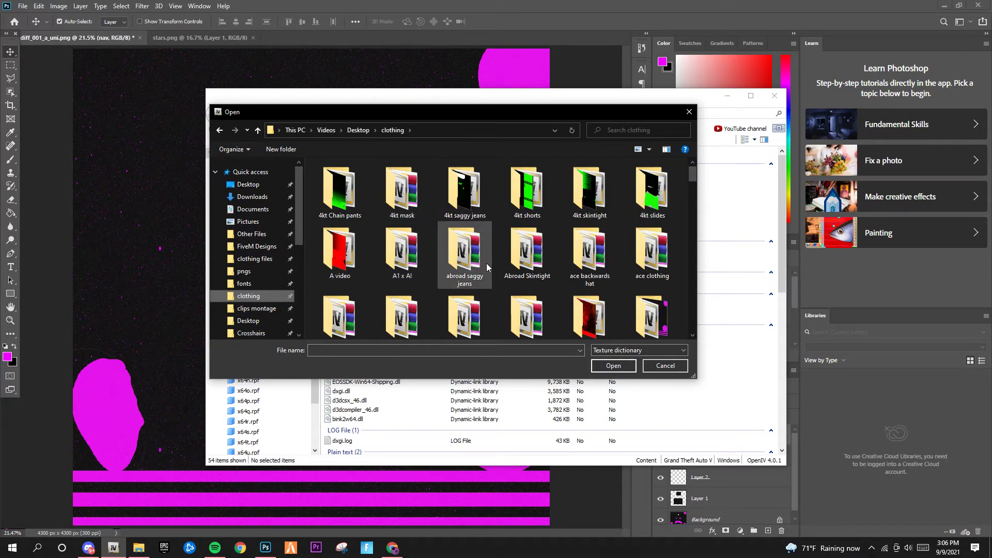
scroll(485, 285, "down", 1)
double_click(651, 303)
double_click(335, 190)
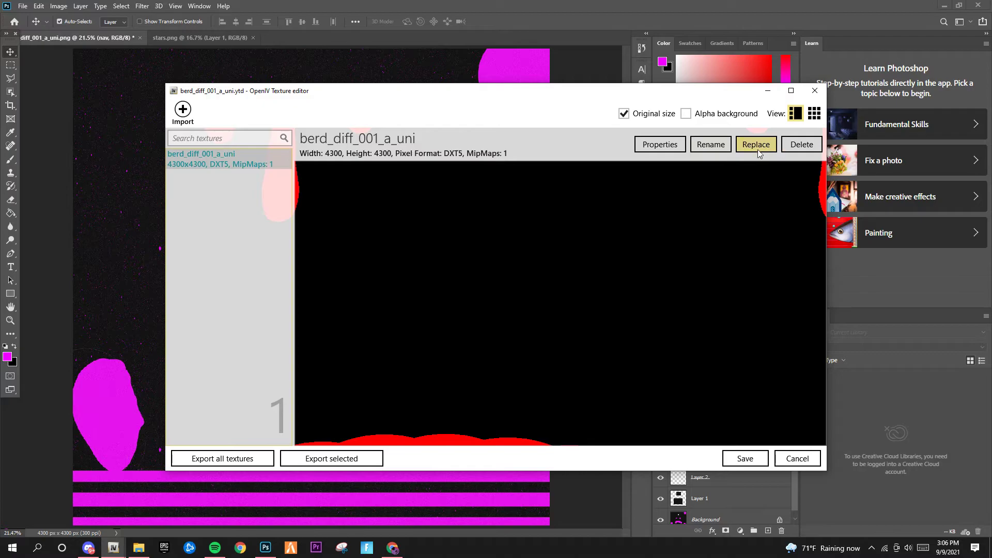
Replace the texture with the new berd_diff_001_a_uni image and save the .ytd
left_click(757, 145)
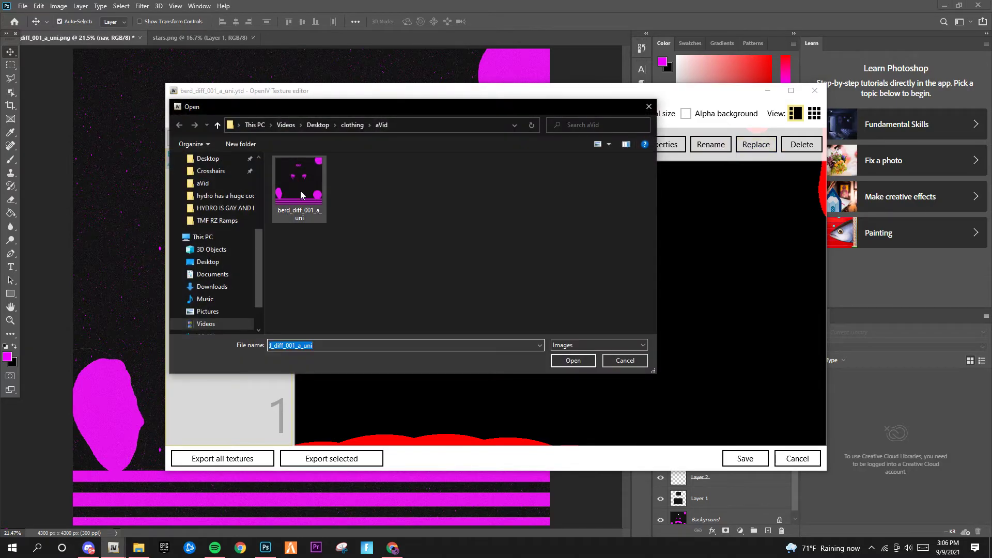
left_click(265, 165)
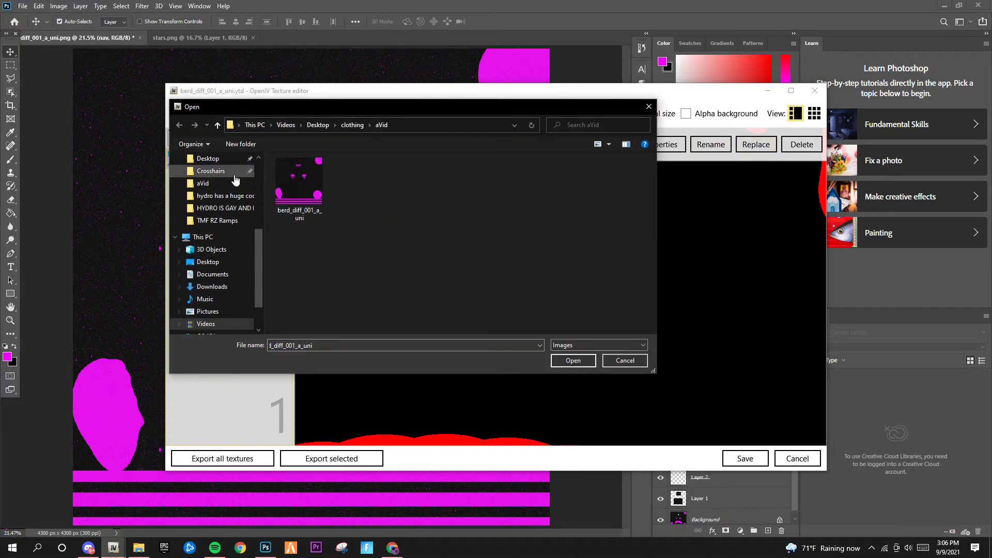
double_click(293, 186)
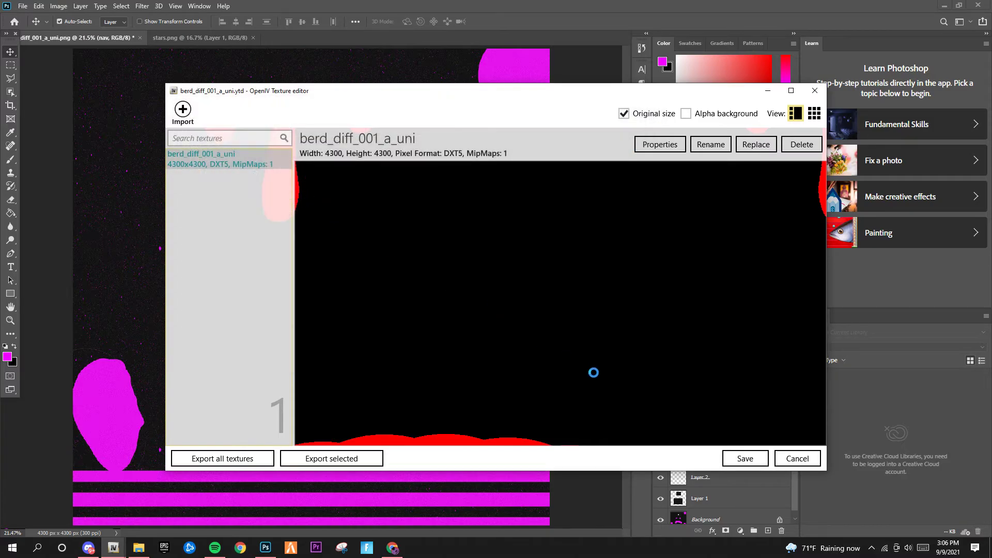
left_click_drag(459, 293, 434, 265)
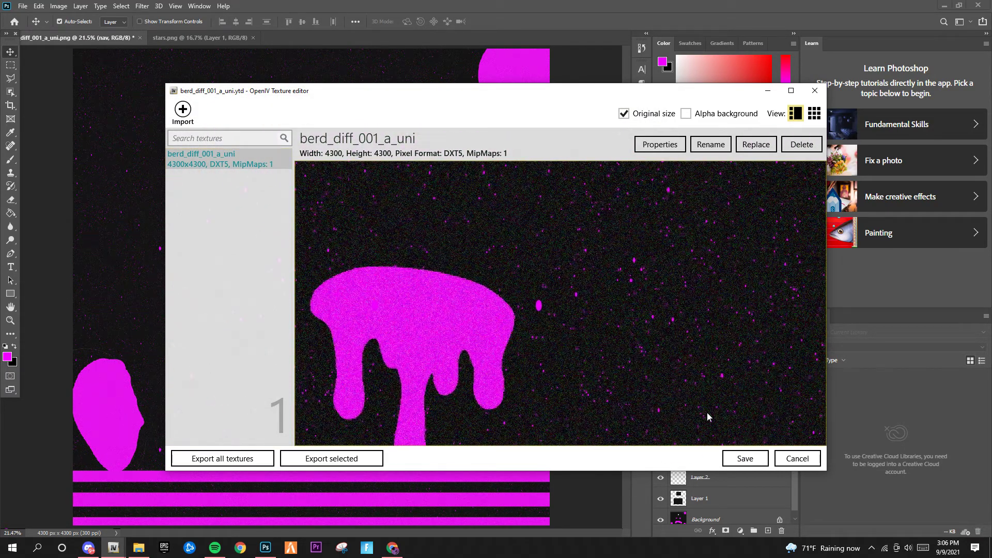
left_click(744, 459)
mouse_move(608, 5)
left_mouse_down()
mouse_move(582, 15)
mouse_move(615, 5)
left_mouse_up()
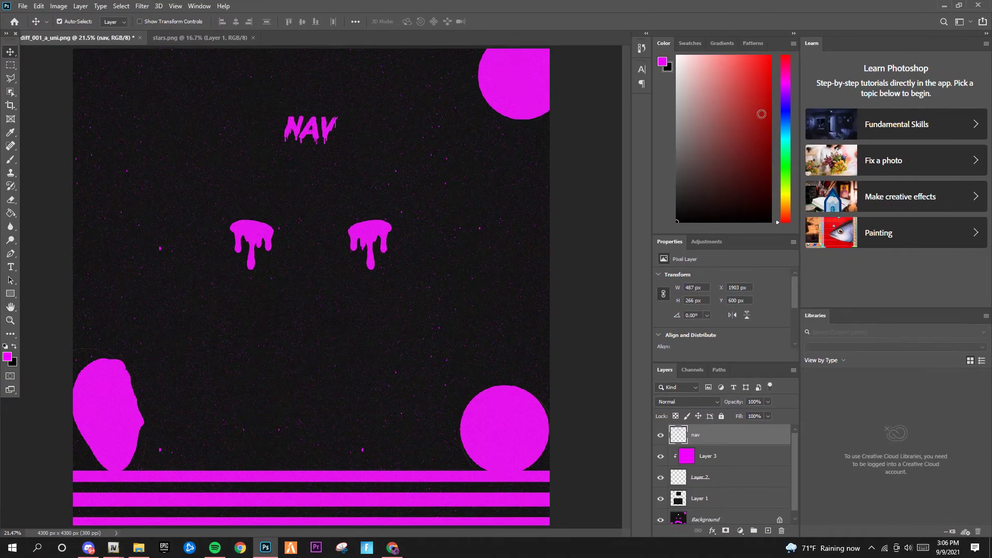
Open the berd_001_u mask model from the aVid folder in OpenIV's model viewer
mouse_move(113, 547)
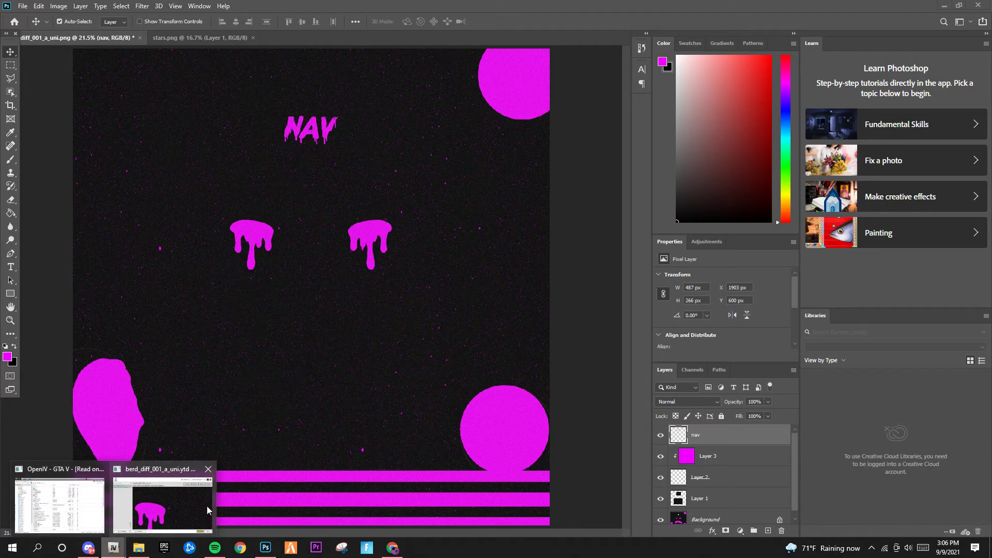
left_click(153, 511)
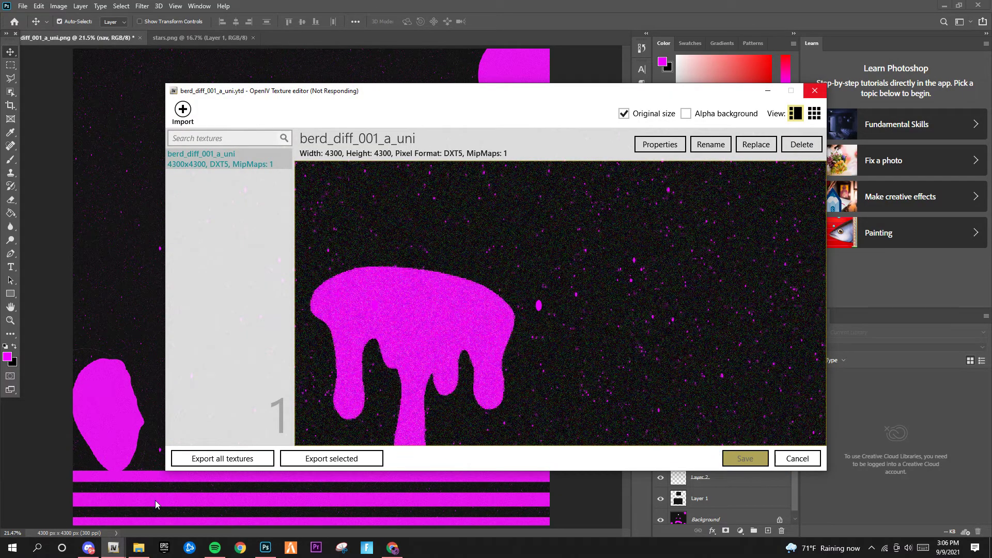
left_click(139, 547)
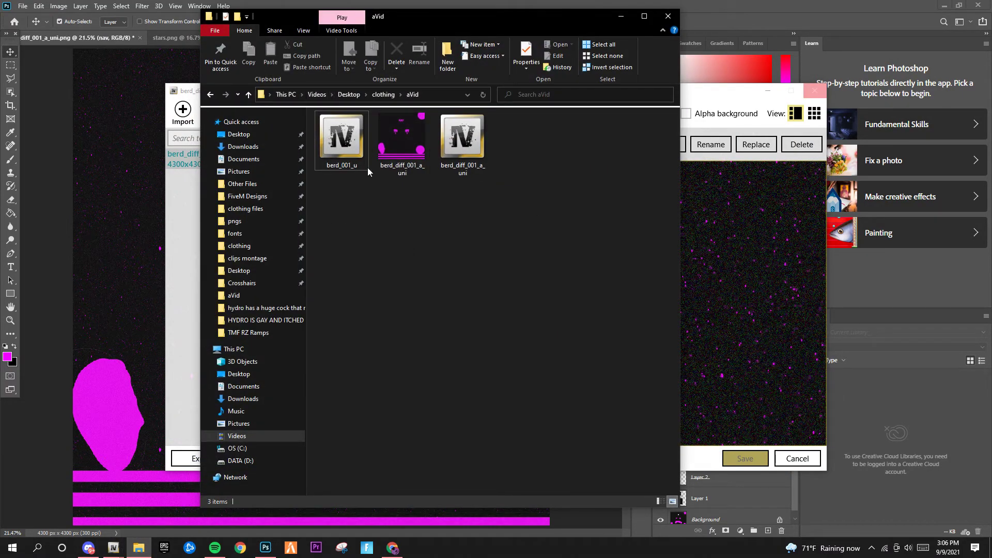
left_click(351, 164)
double_click(349, 166)
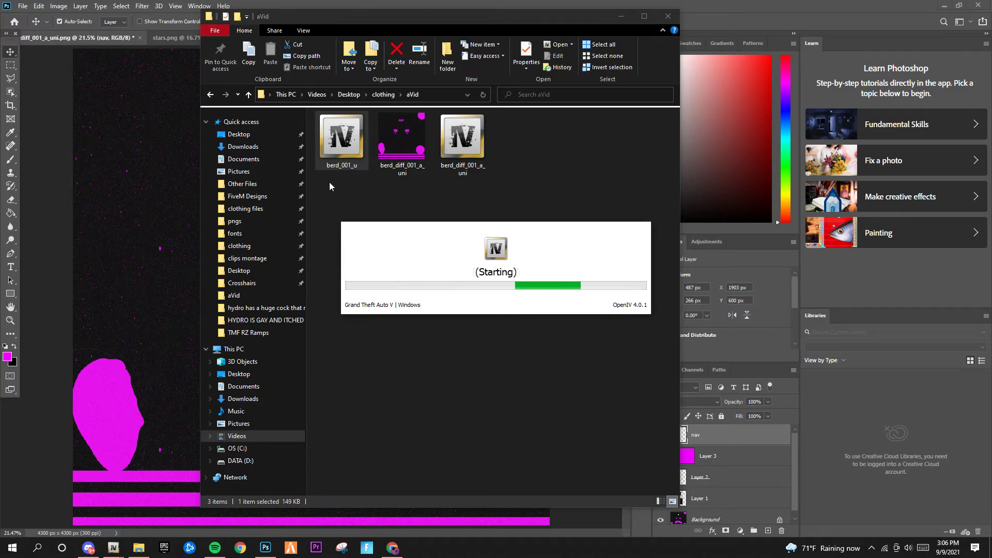
left_click(115, 547)
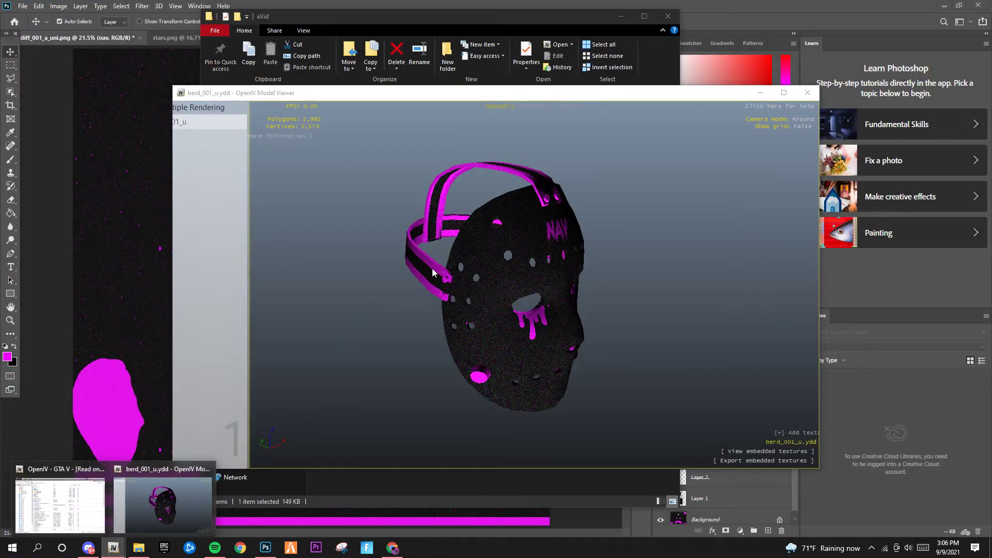
left_click_drag(648, 239, 520, 167)
left_click(778, 98)
left_click_drag(577, 239, 527, 287)
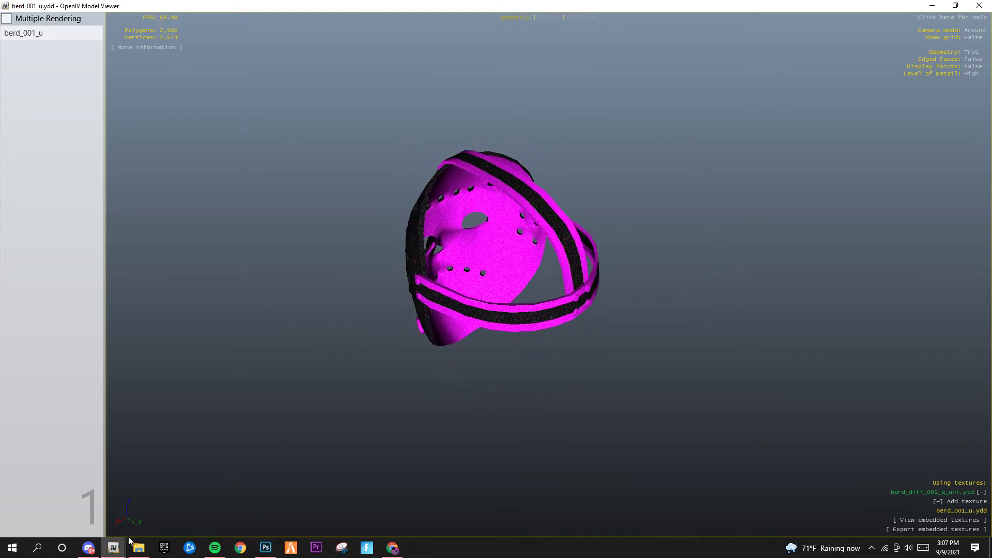
left_click(89, 547)
left_click_drag(17, 167, 19, 65)
Pull the Ñav Leakz server out of the folder to the top and tuck the red server into the folder
left_click(18, 308)
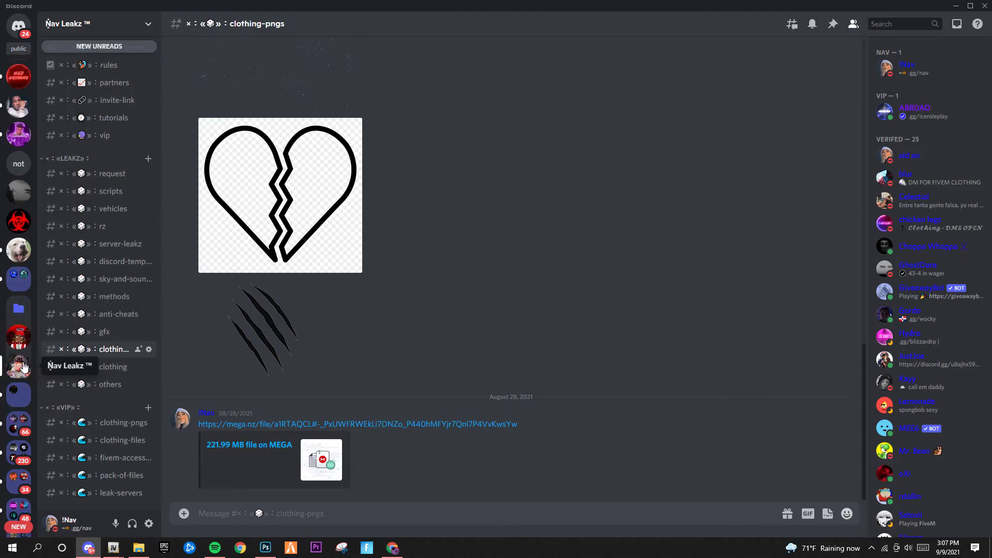
left_click_drag(27, 366, 30, 100)
left_click_drag(24, 63, 24, 65)
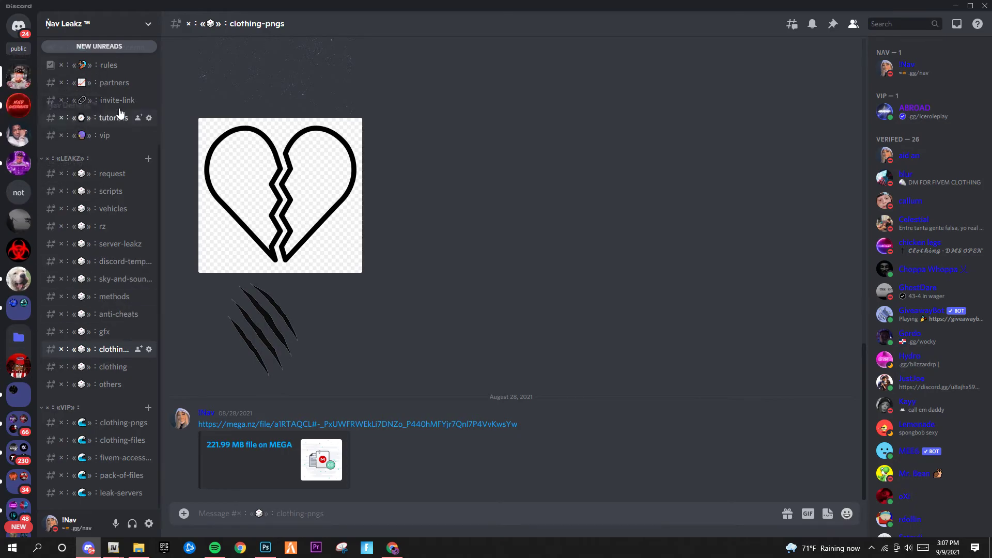
left_click_drag(30, 371, 23, 330)
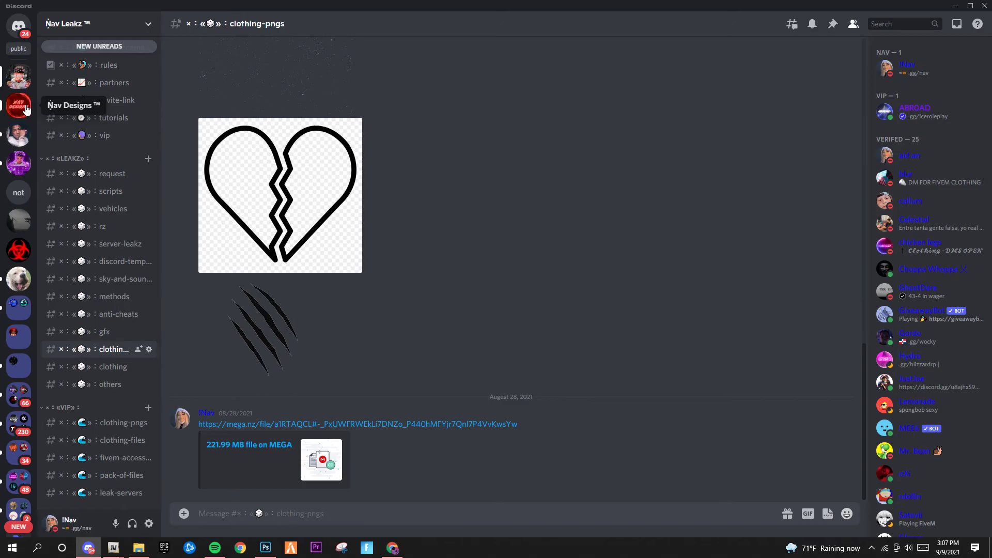
View the welcome channel, then switch to the Ñav Designs server and scroll its channel list
scroll(92, 120, "up", 3)
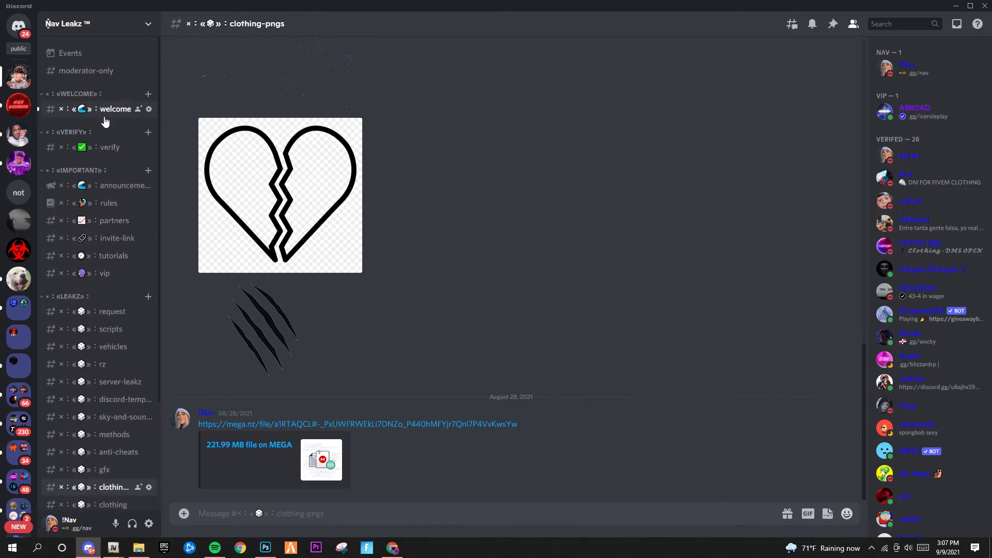
left_click(96, 113)
left_click(18, 106)
scroll(122, 157, "up", 5)
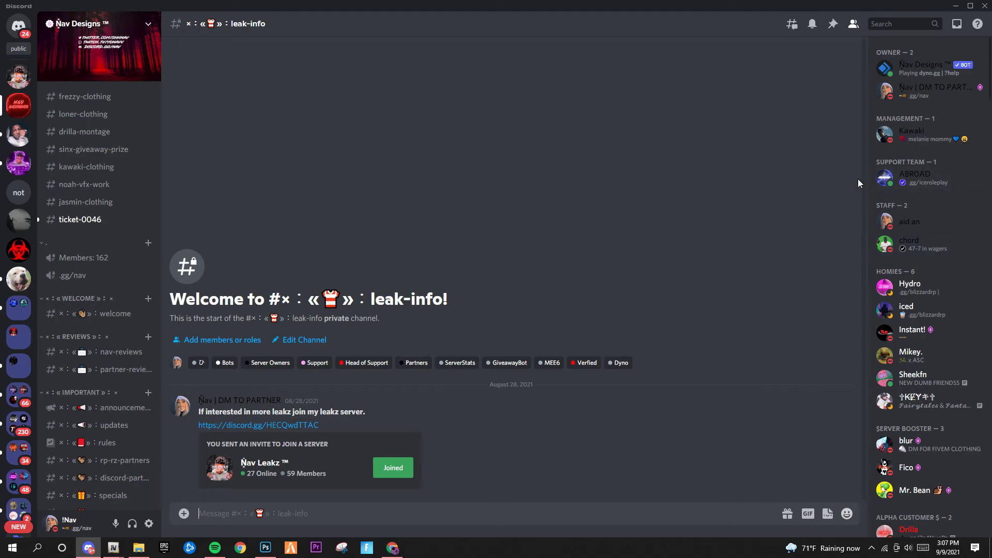
scroll(140, 343, "down", 3)
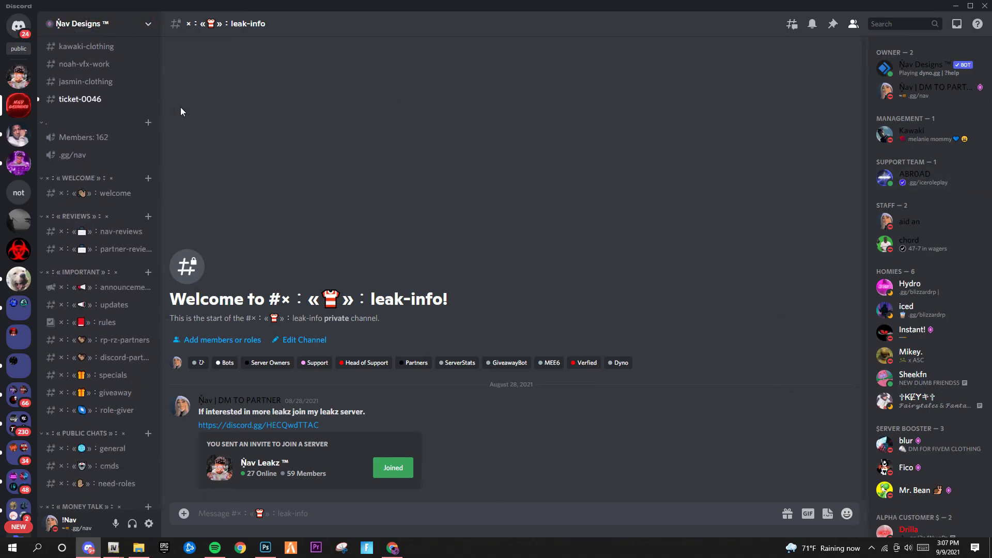
scroll(129, 239, "down", 3)
scroll(93, 393, "down", 3)
Read through the Ñav Designs #prices channel listing
left_click(103, 281)
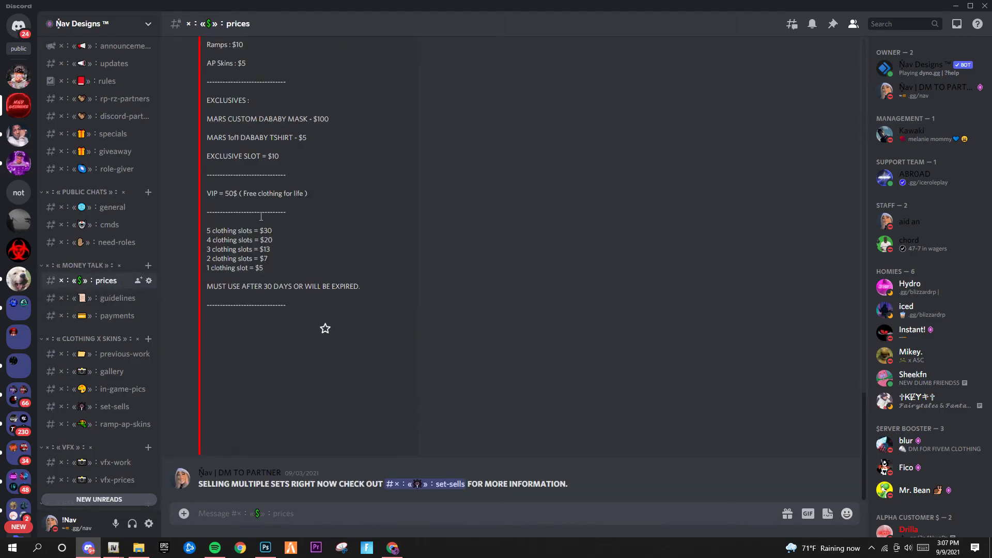
scroll(247, 333, "up", 3)
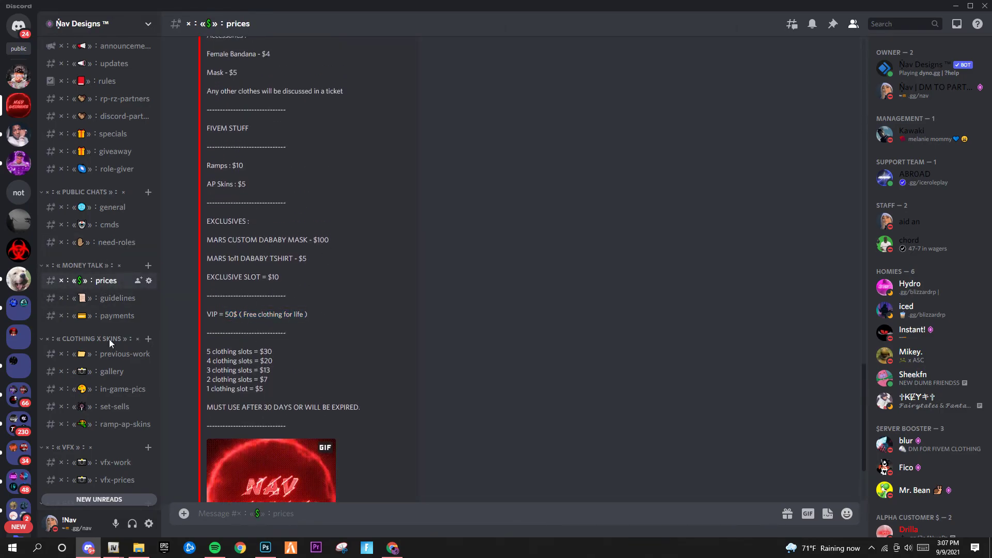
scroll(101, 391, "down", 3)
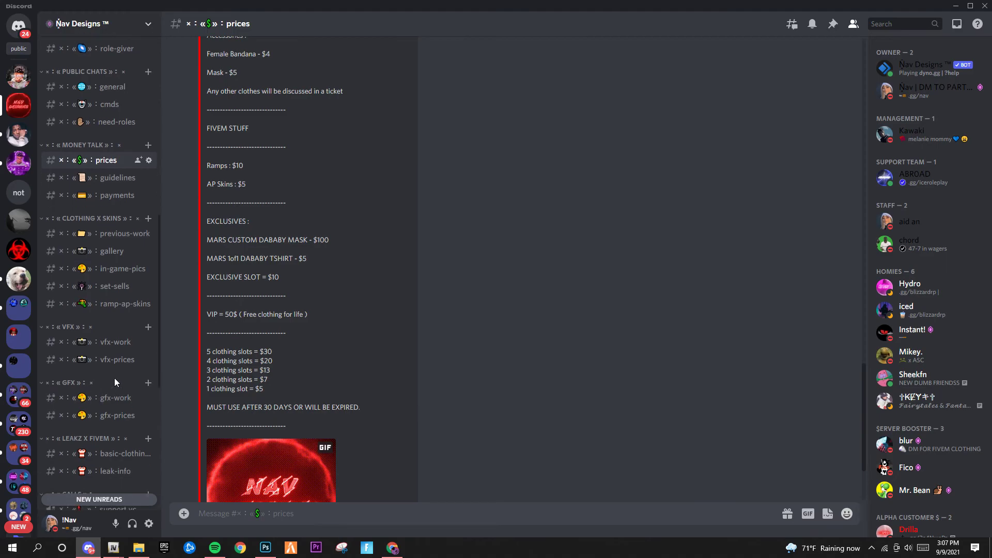
scroll(93, 369, "down", 3)
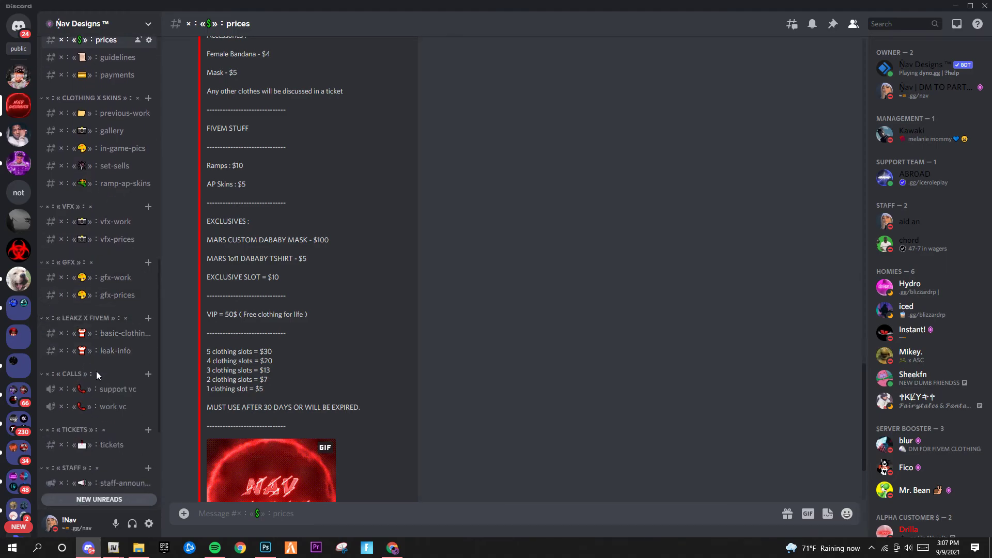
scroll(86, 265, "up", 3)
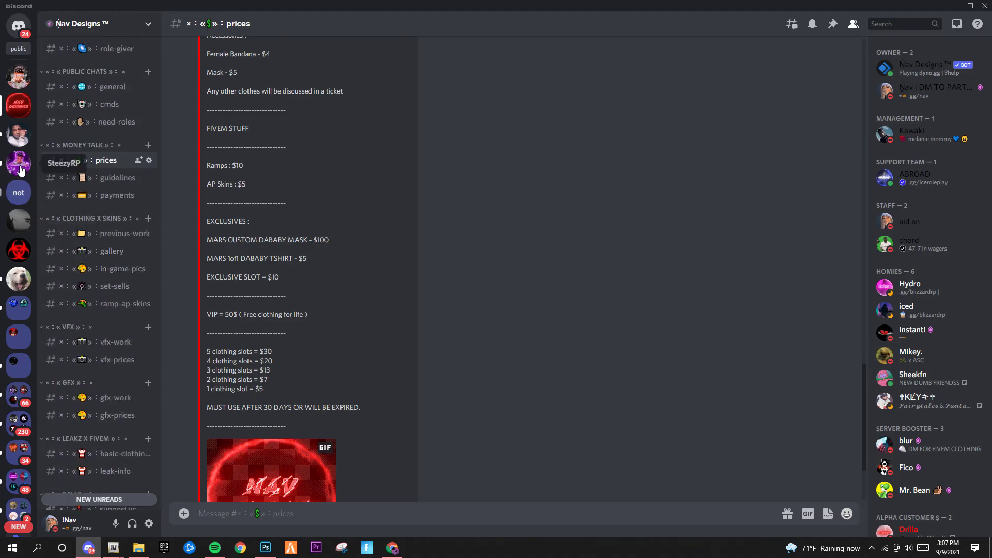
Hop to Ñav Leakz and back, then view and close the owner's and bot's profile cards
left_click(18, 77)
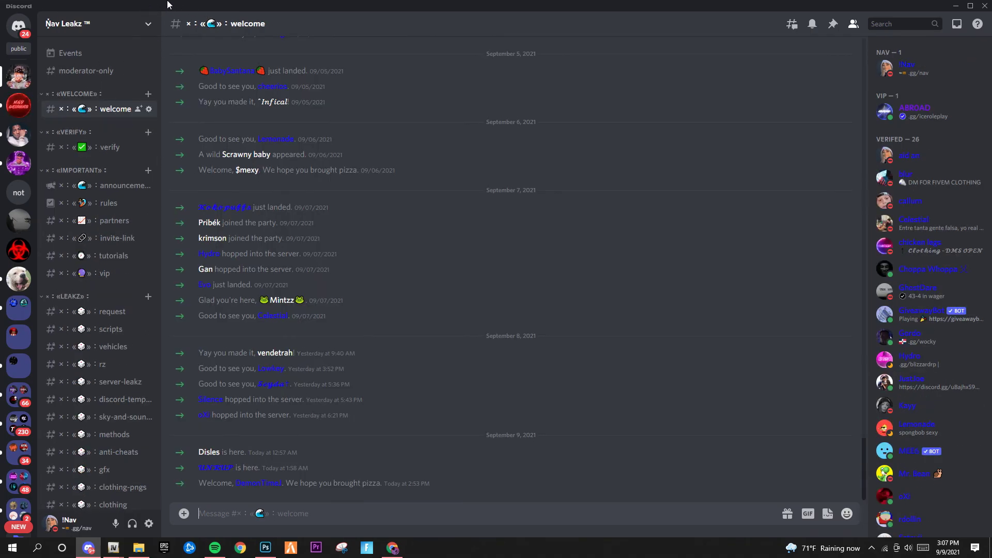
left_click(26, 115)
scroll(100, 207, "up", 3)
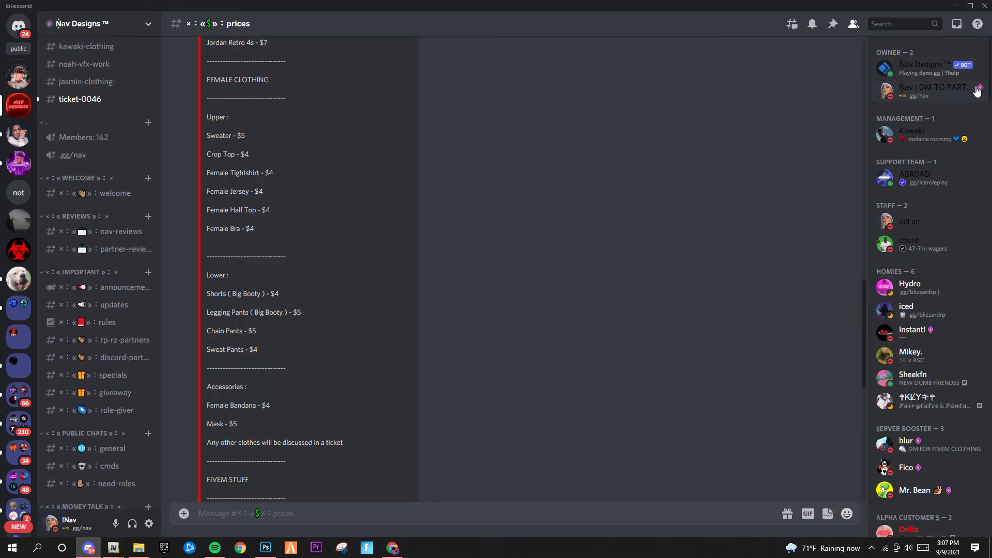
left_click(975, 86)
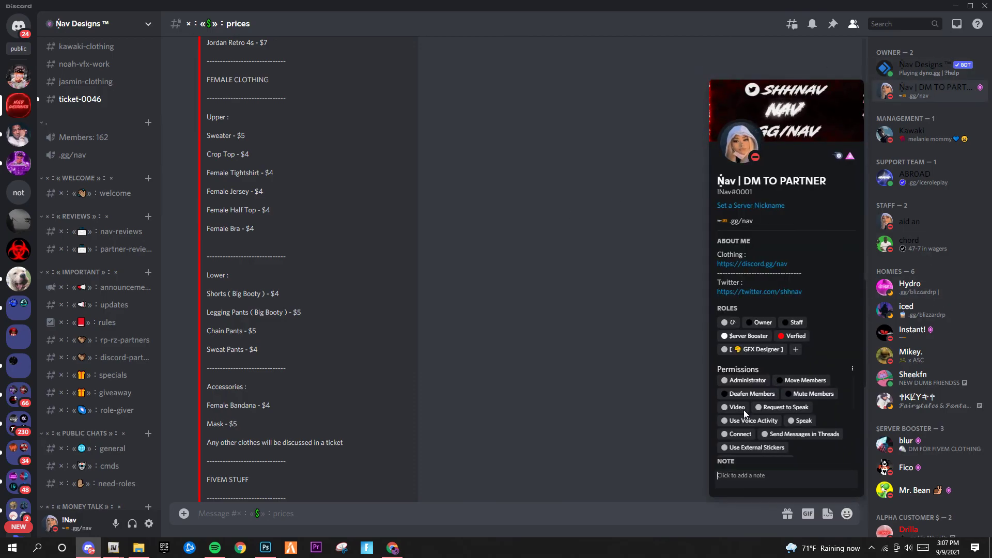
left_click(549, 292)
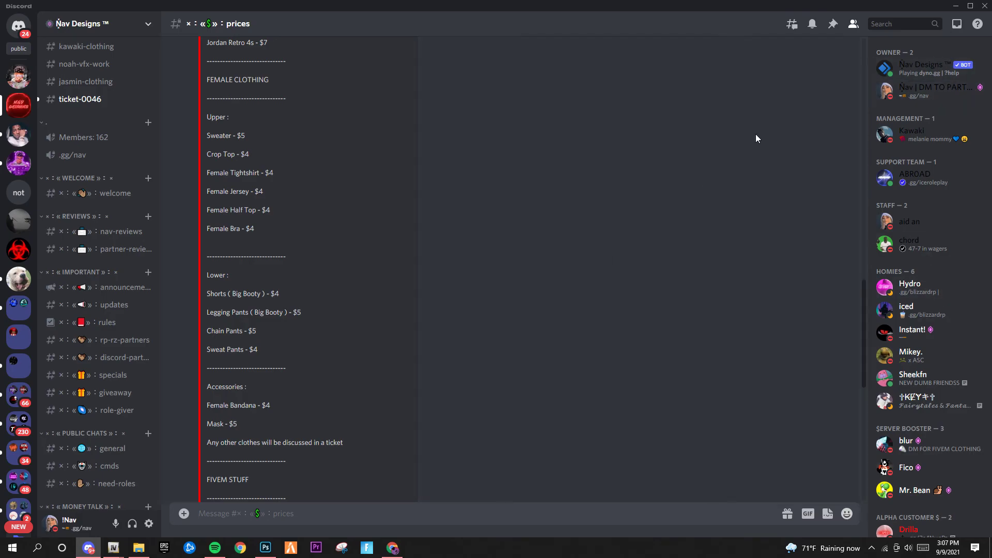
left_click(937, 78)
left_click(554, 73)
Restore and re-maximize the Discord window, then minimize it to reveal the mask preview
double_click(444, 5)
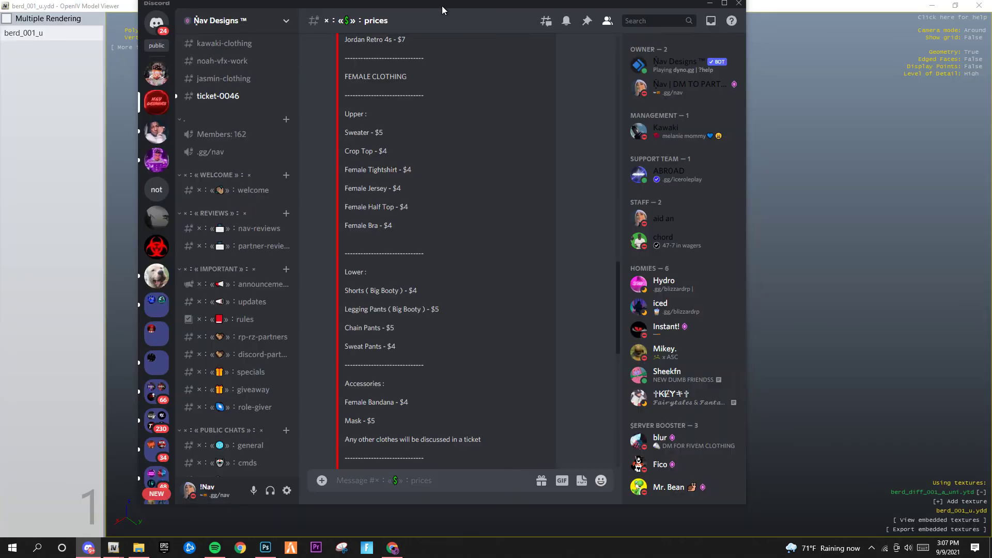
left_click(724, 6)
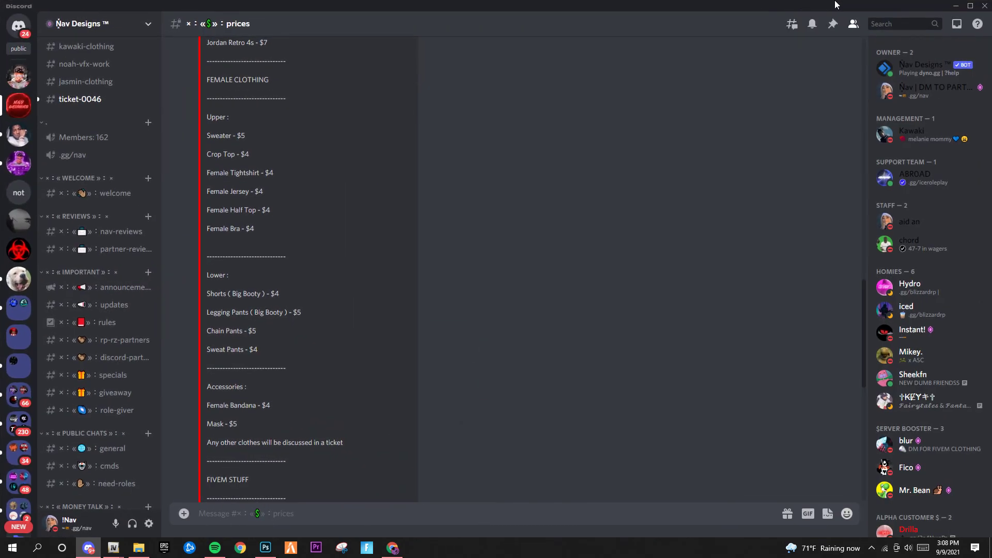
left_click(956, 6)
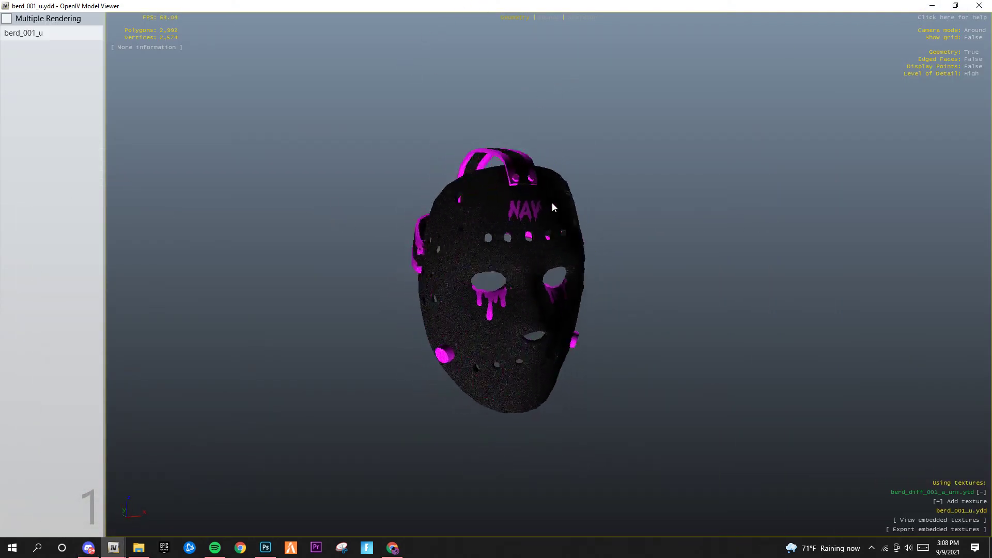